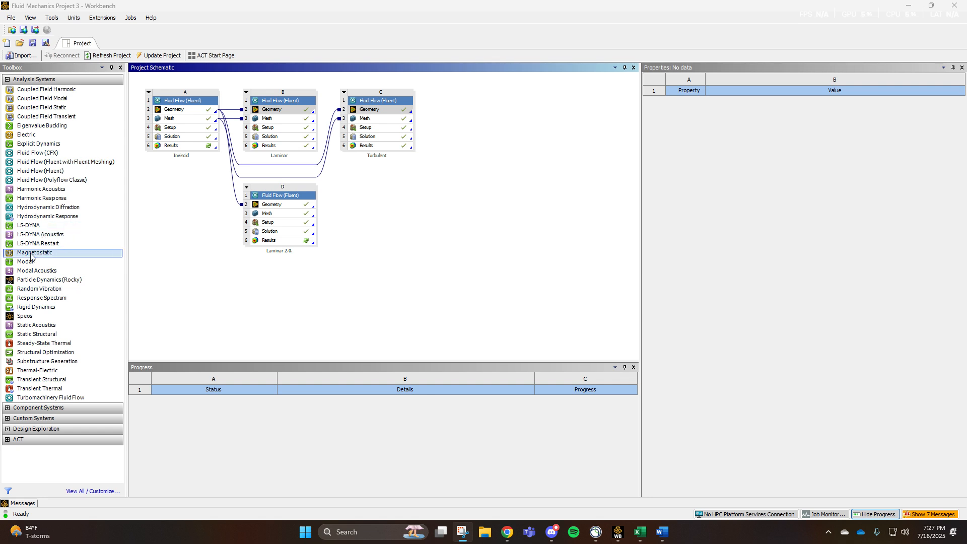
# - Add a Fluid Flow (Fluent) system below Laminar 2.0 and link the Inviscid system's geometry and mesh to it
pyautogui.moveTo(40, 171); pyautogui.dragTo(103, 204)
pyautogui.moveTo(257, 268); pyautogui.dragTo(254, 265)
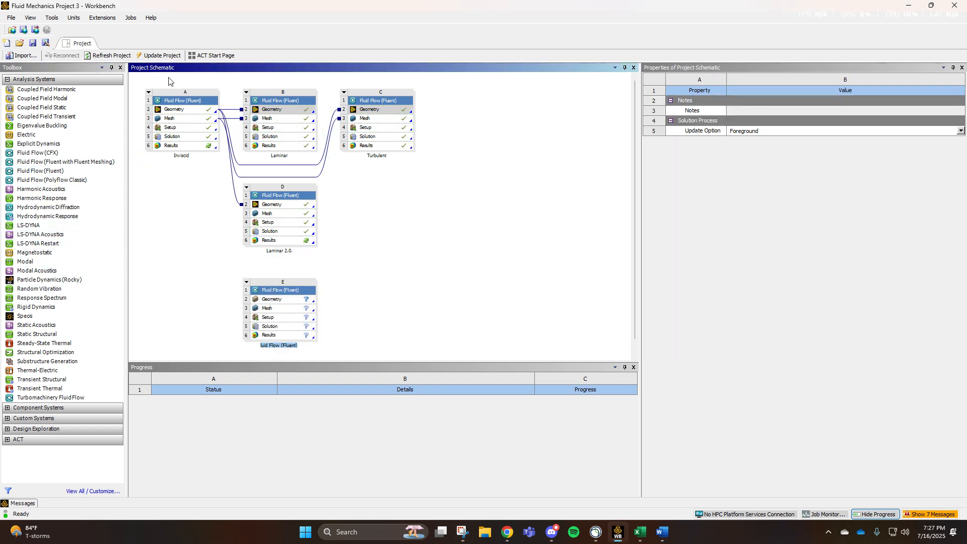
pyautogui.click(190, 109)
pyautogui.moveTo(200, 113); pyautogui.dragTo(268, 299)
pyautogui.moveTo(182, 118); pyautogui.dragTo(277, 308)
pyautogui.click(200, 295)
pyautogui.rightClick(273, 299)
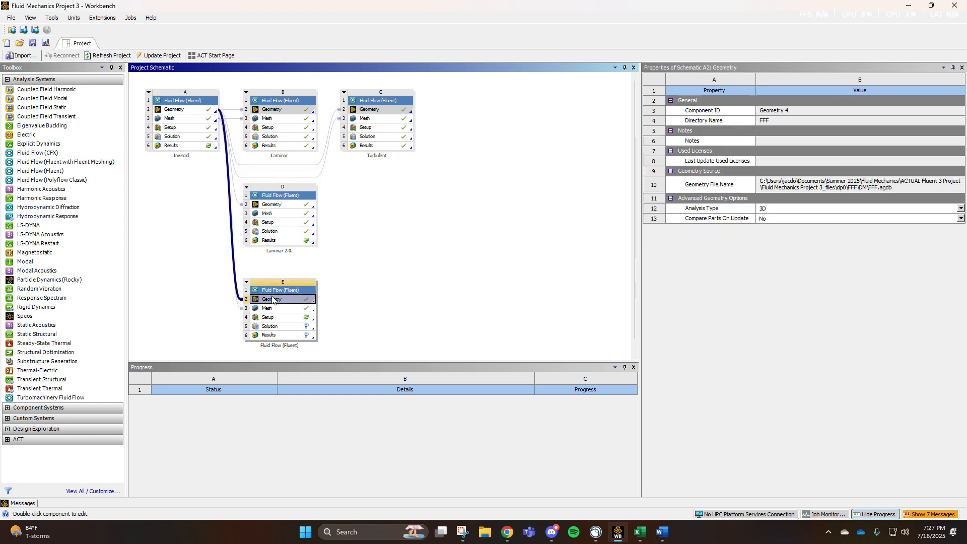
pyautogui.click(227, 317)
pyautogui.click(286, 323)
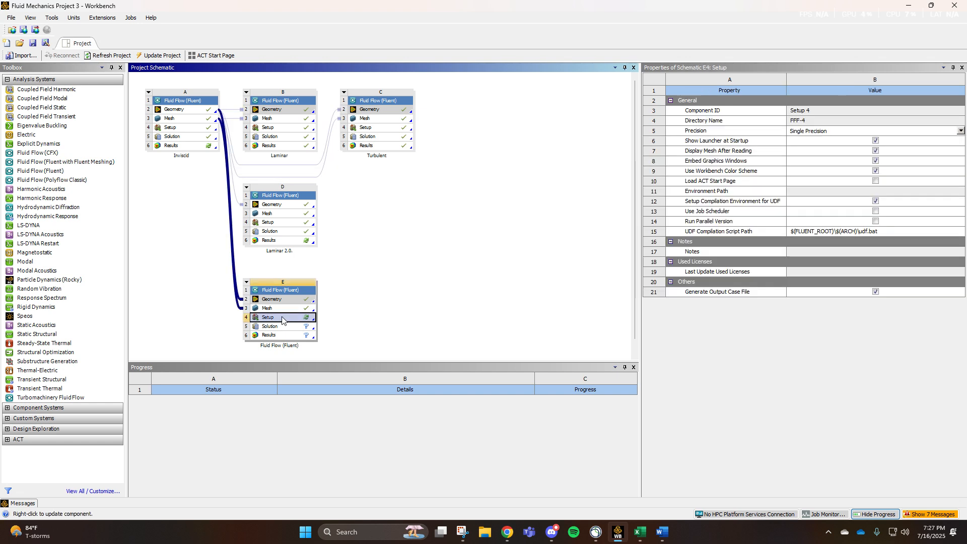
# - Open the new system's Setup in Fluent with double precision and 4 solver processes
pyautogui.rightClick(287, 322)
pyautogui.click(300, 326)
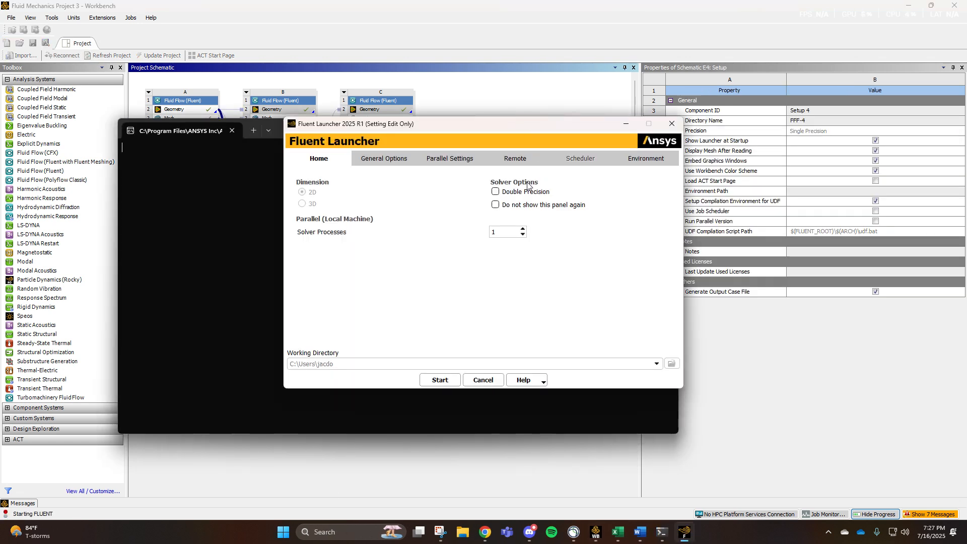
pyautogui.click(524, 193)
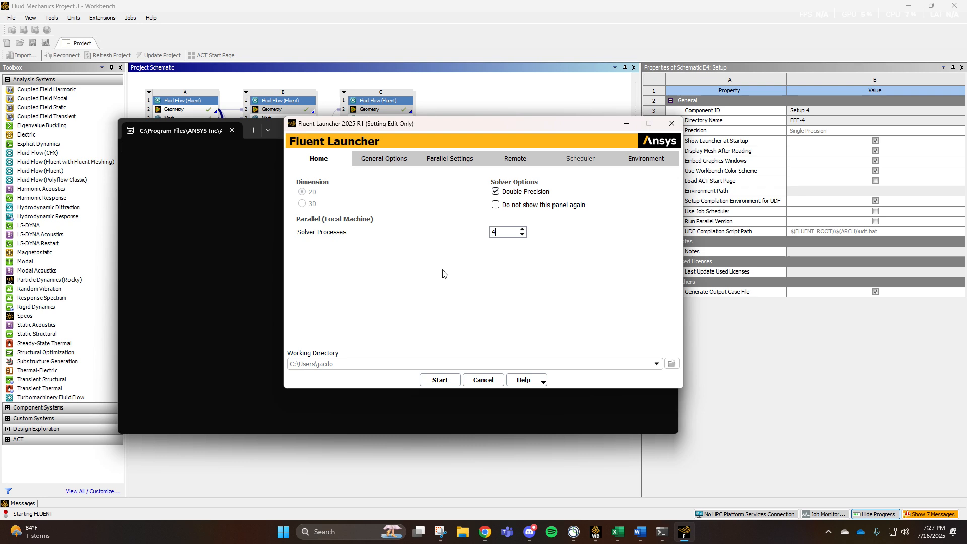
pyautogui.write('4')
pyautogui.click(440, 380)
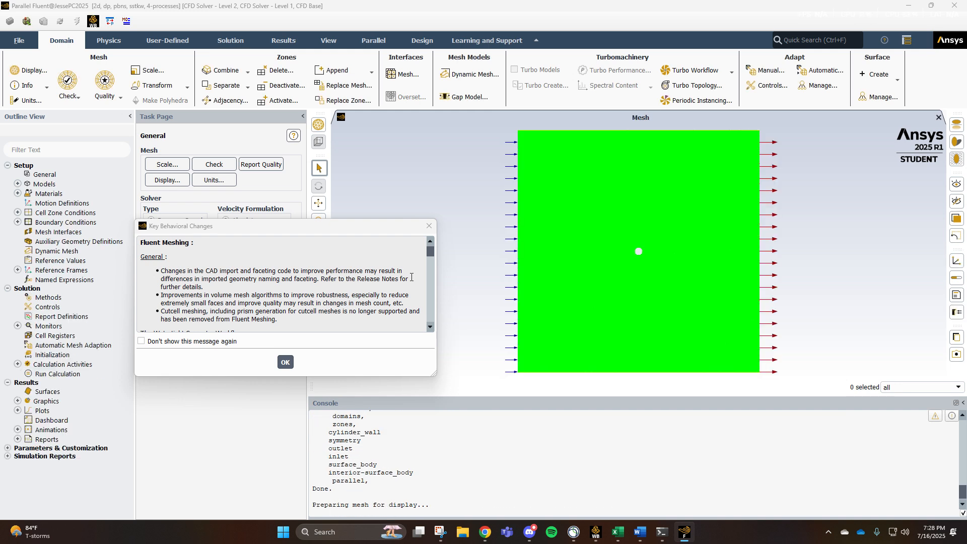
# - Dismiss the Key Behavioral Changes notice and set the viscous model to Laminar
pyautogui.click(285, 362)
pyautogui.click(17, 183)
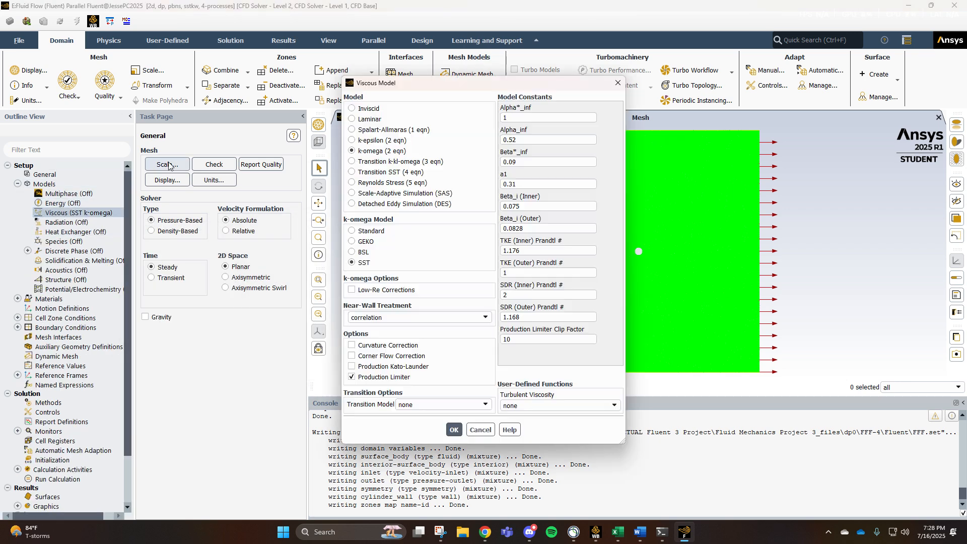
pyautogui.click(352, 120)
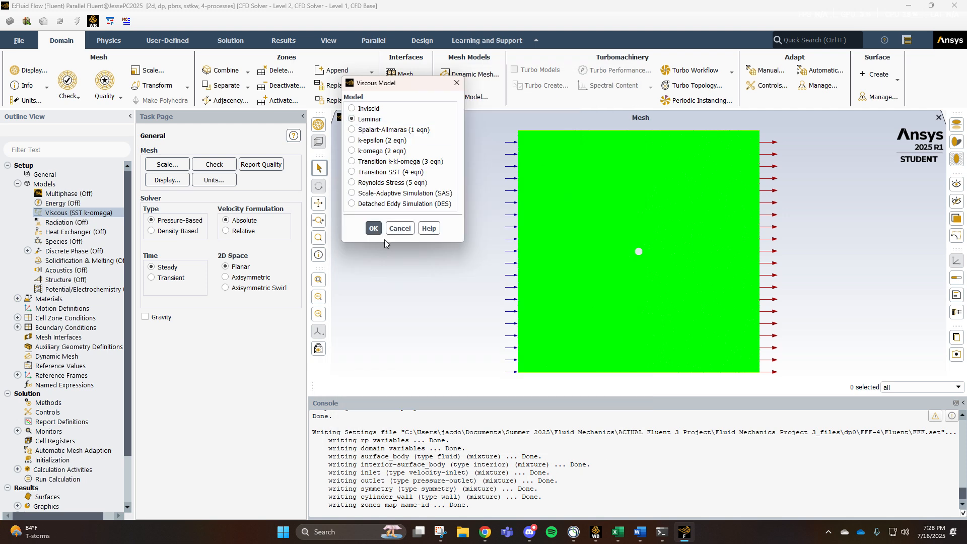
pyautogui.click(373, 246)
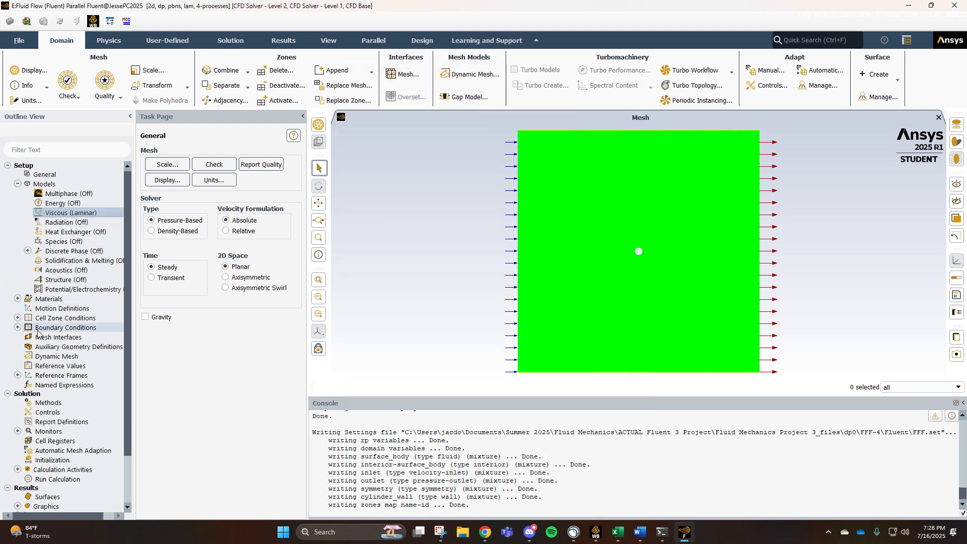
# - Open the air fluid material and set its constant density to 1 kg/m³
pyautogui.click(18, 298)
pyautogui.click(28, 308)
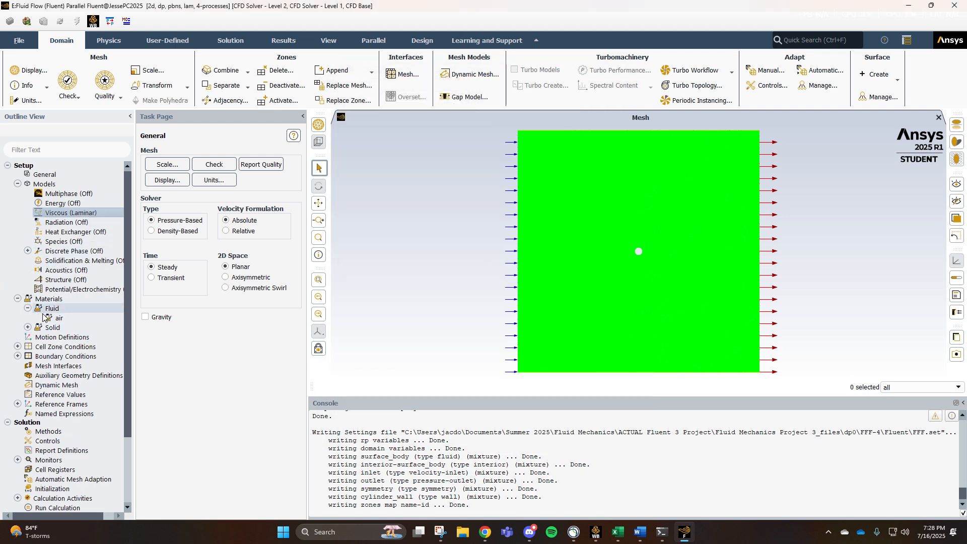
pyautogui.doubleClick(59, 317)
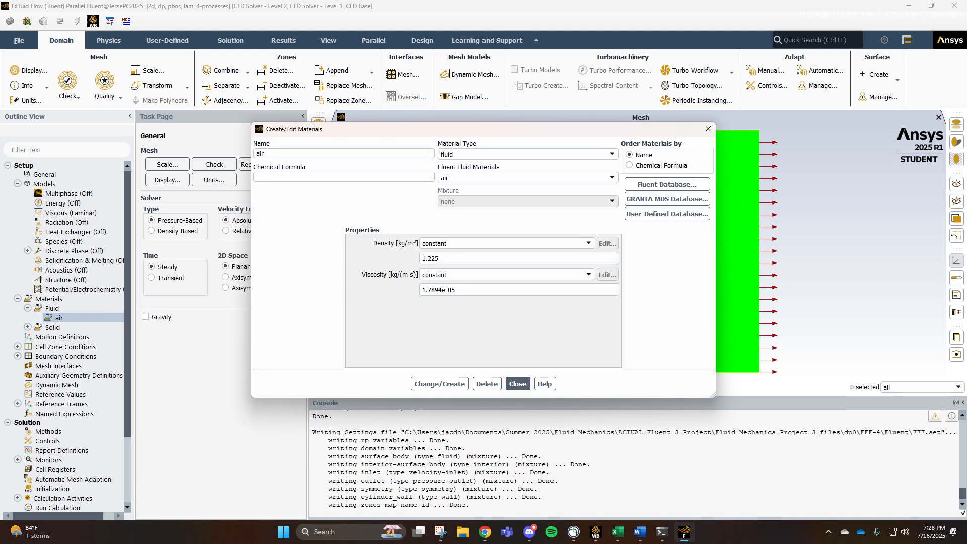
pyautogui.hotkey('alt', 'Tab')
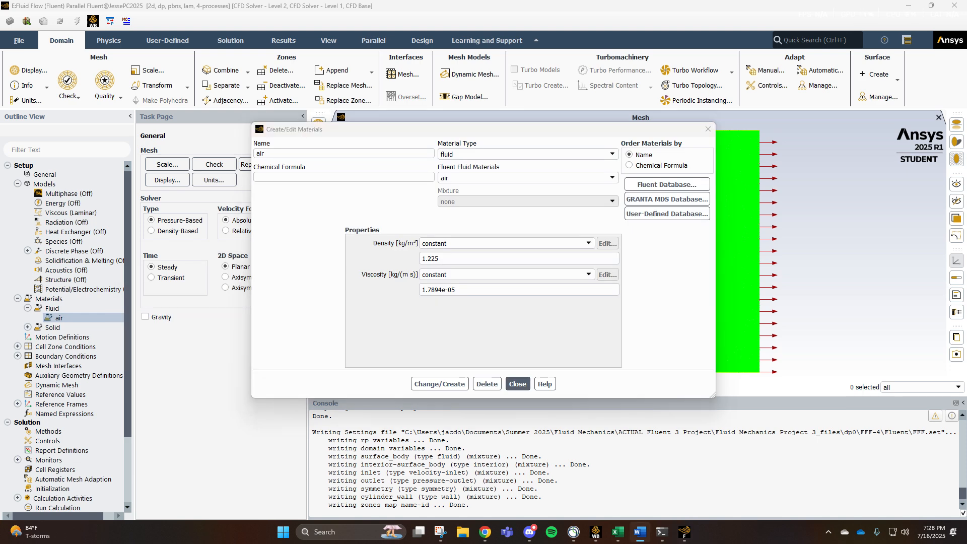
pyautogui.hotkey('alt', 'Tab')
pyautogui.click(424, 260)
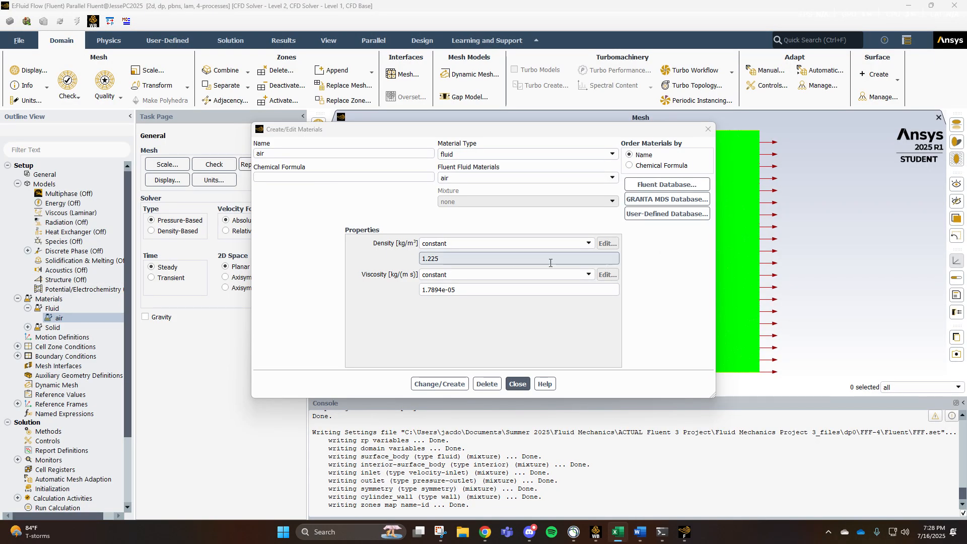
pyautogui.doubleClick(424, 261)
pyautogui.write('1')
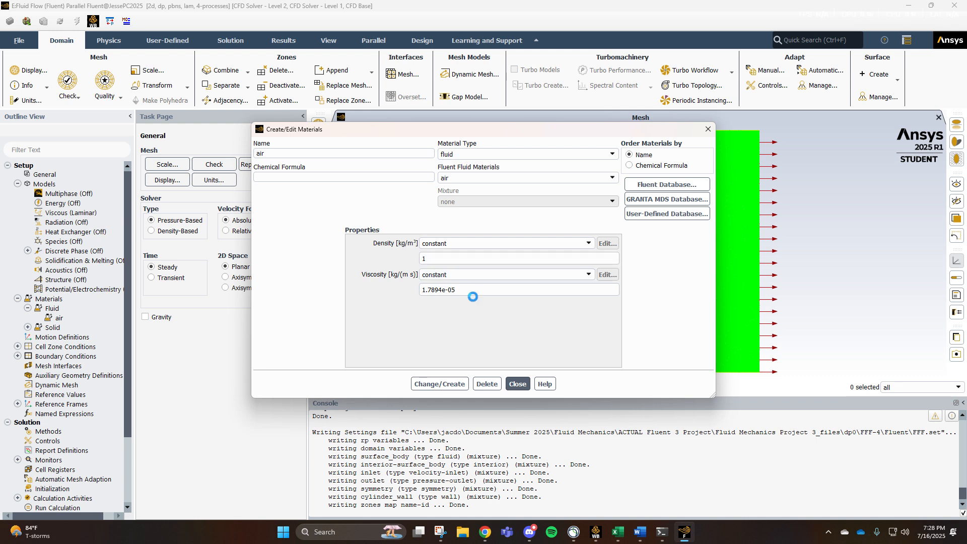
# - Set the air's constant viscosity to 0.05 kg/(m s) and save the material change
pyautogui.click(477, 290)
pyautogui.moveTo(456, 290); pyautogui.dragTo(414, 297)
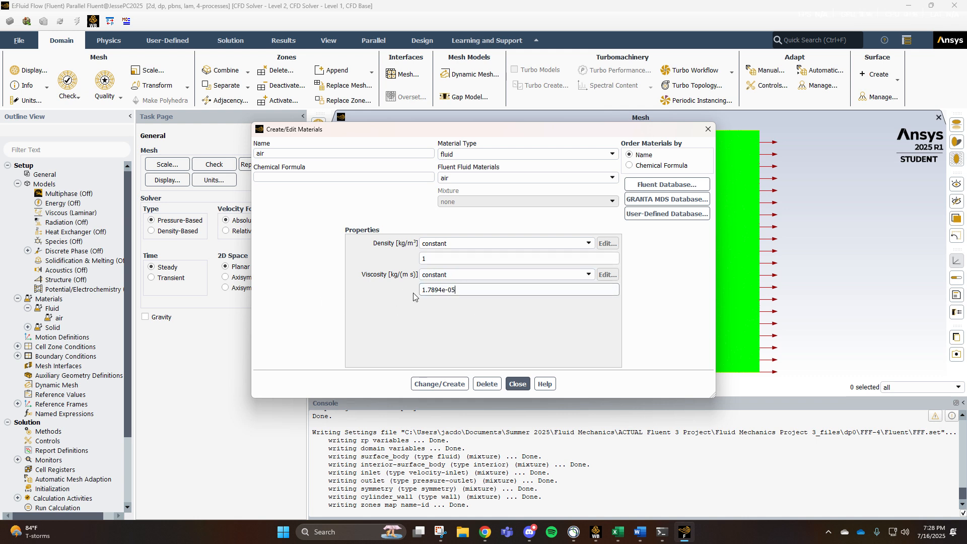
pyautogui.write('00')
pyautogui.moveTo(491, 290); pyautogui.dragTo(403, 291)
pyautogui.write('0.05')
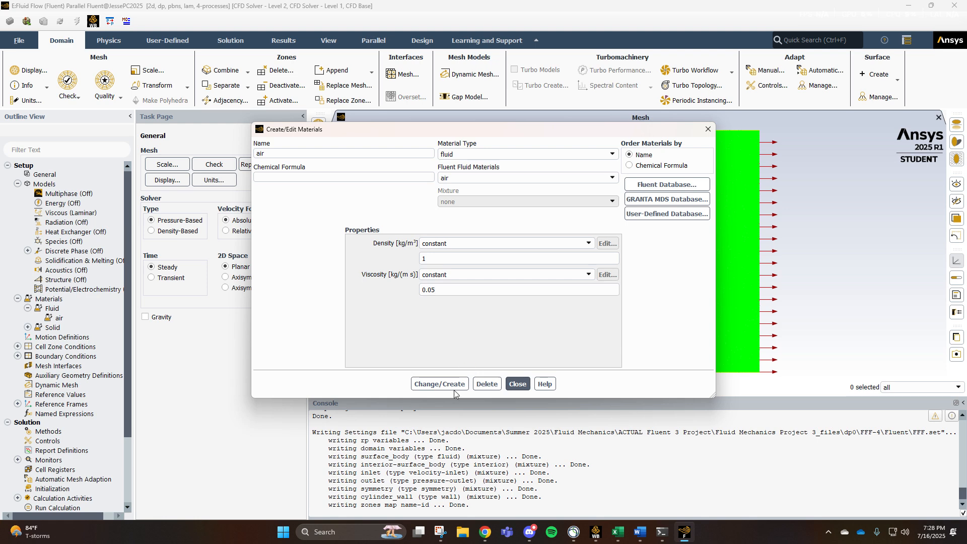
pyautogui.click(440, 384)
pyautogui.click(517, 384)
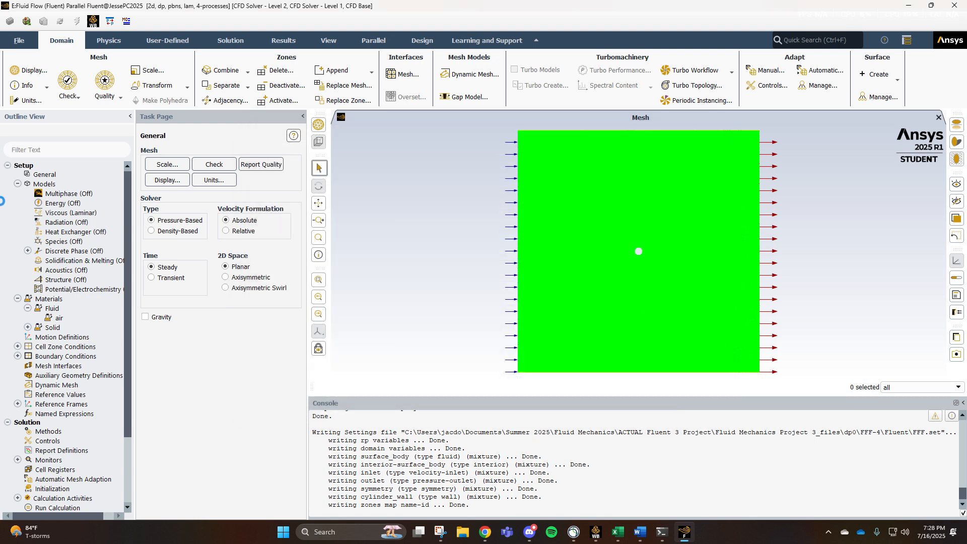
# - Check the properties of the air material assigned to the surface_body fluid cell zone
pyautogui.scroll(-3, 30, 302)
pyautogui.click(18, 262)
pyautogui.click(28, 271)
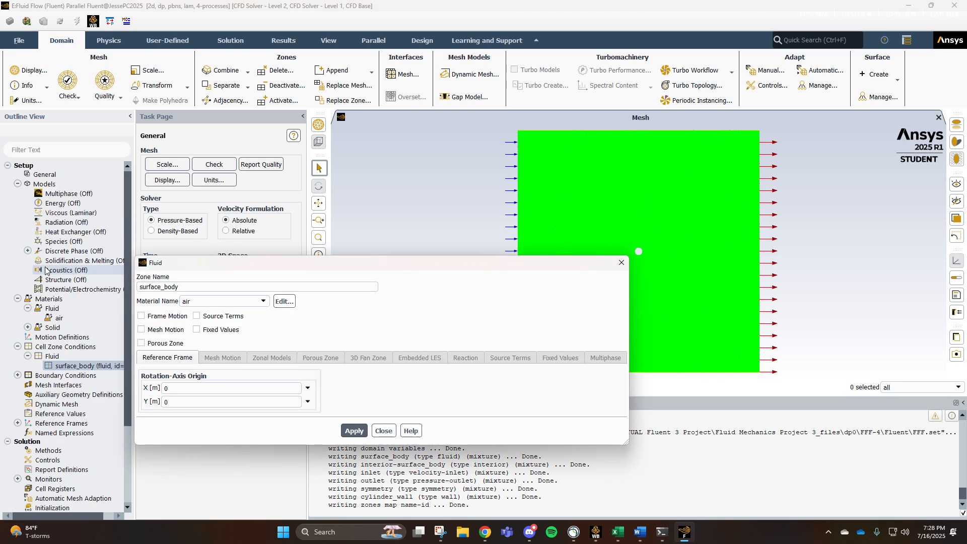
pyautogui.click(291, 302)
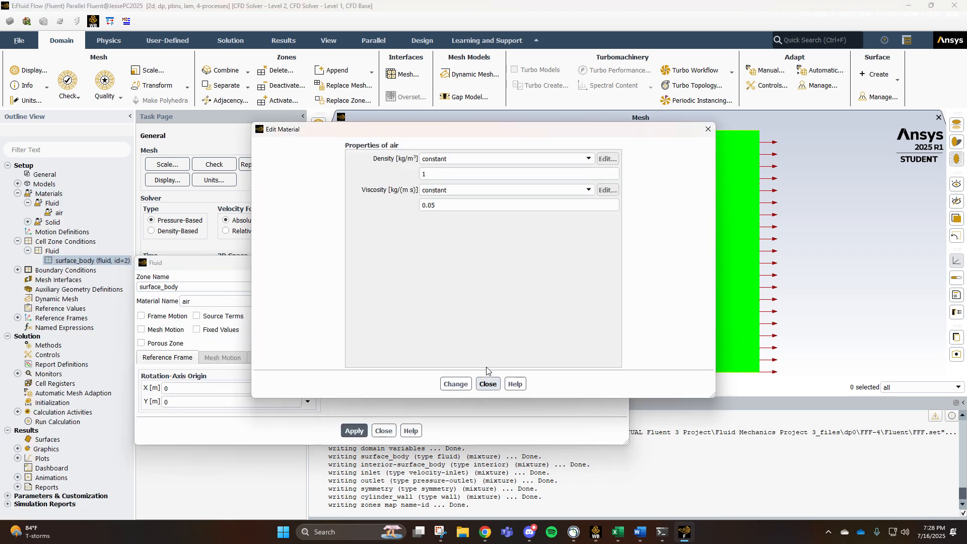
pyautogui.click(488, 381)
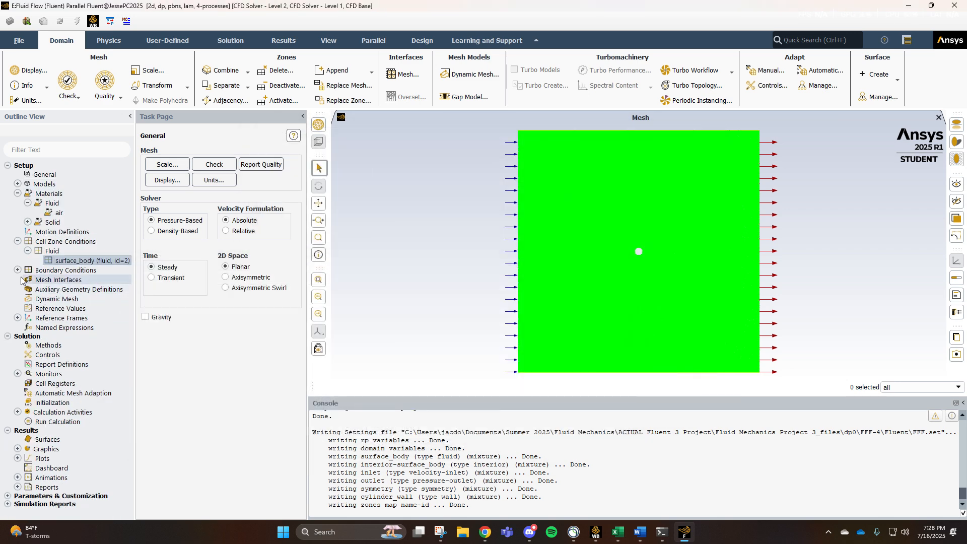
# - Set the inlet boundary's velocity magnitude to 5 m/s and apply it
pyautogui.click(18, 270)
pyautogui.click(27, 280)
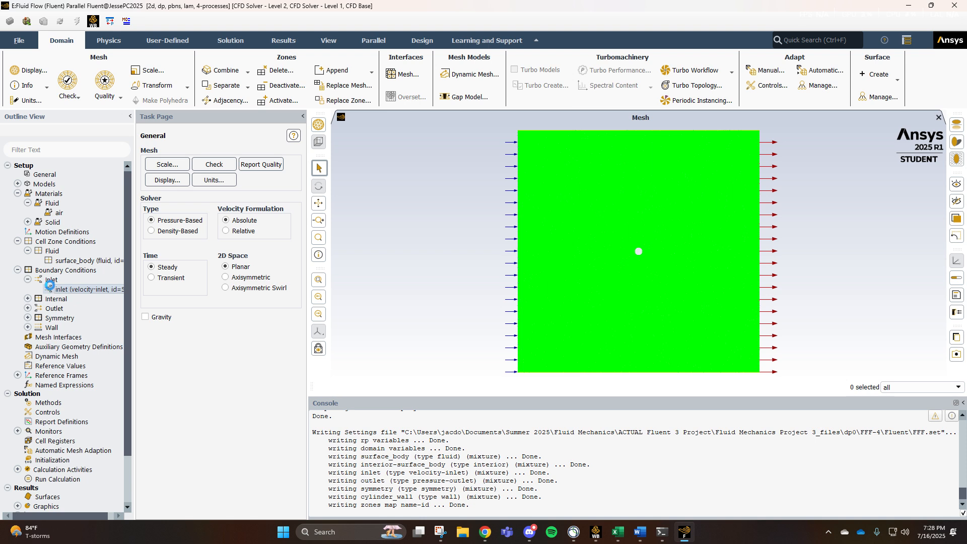
pyautogui.doubleClick(50, 286)
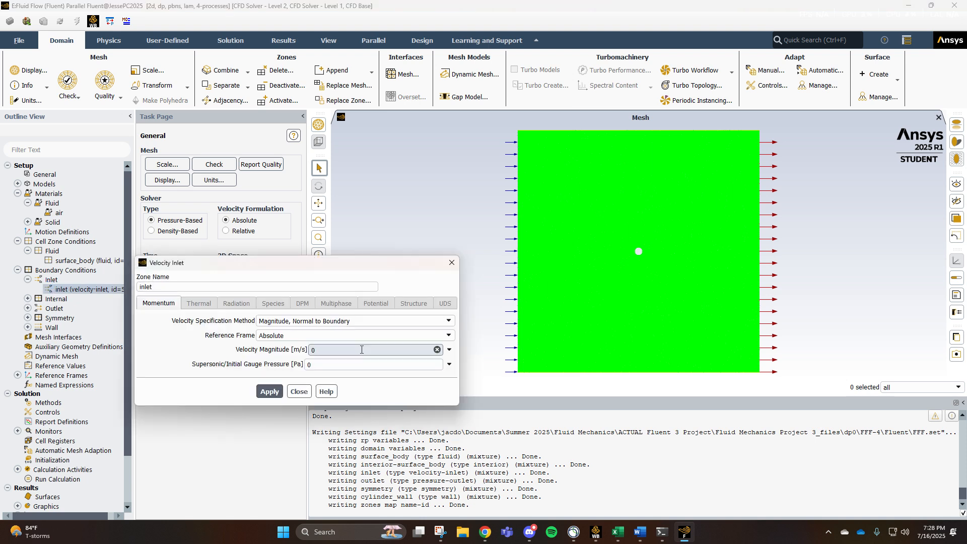
pyautogui.press('BackSpace')
pyautogui.write('5')
pyautogui.click(272, 392)
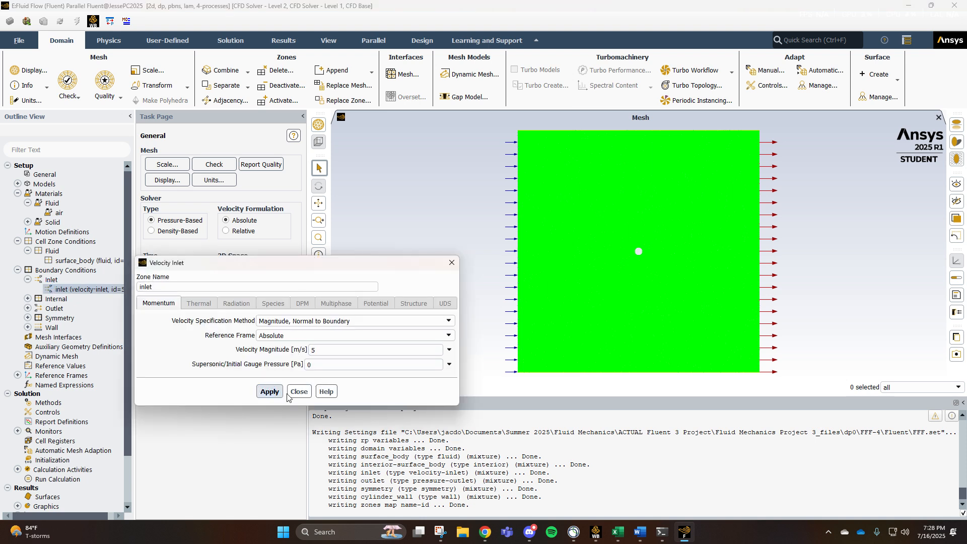
pyautogui.click(298, 392)
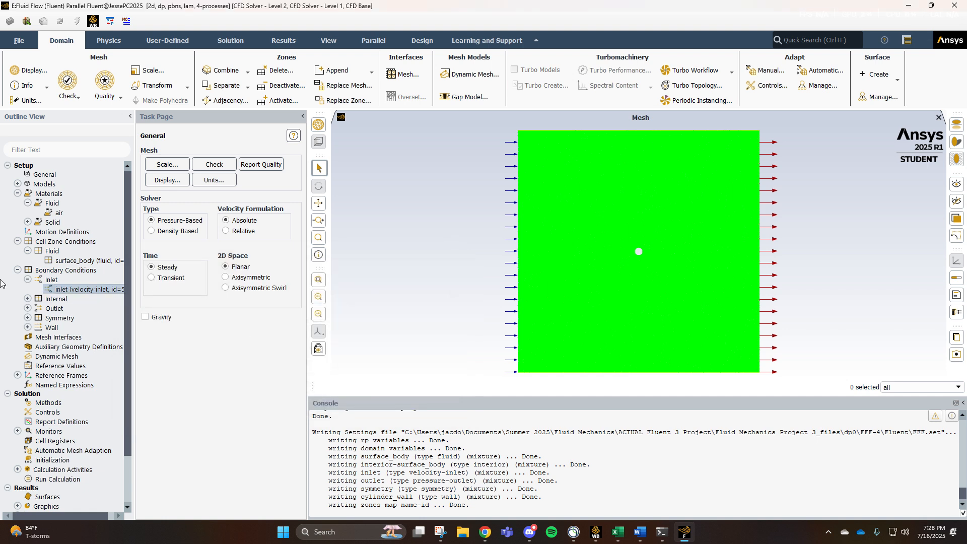
pyautogui.click(27, 279)
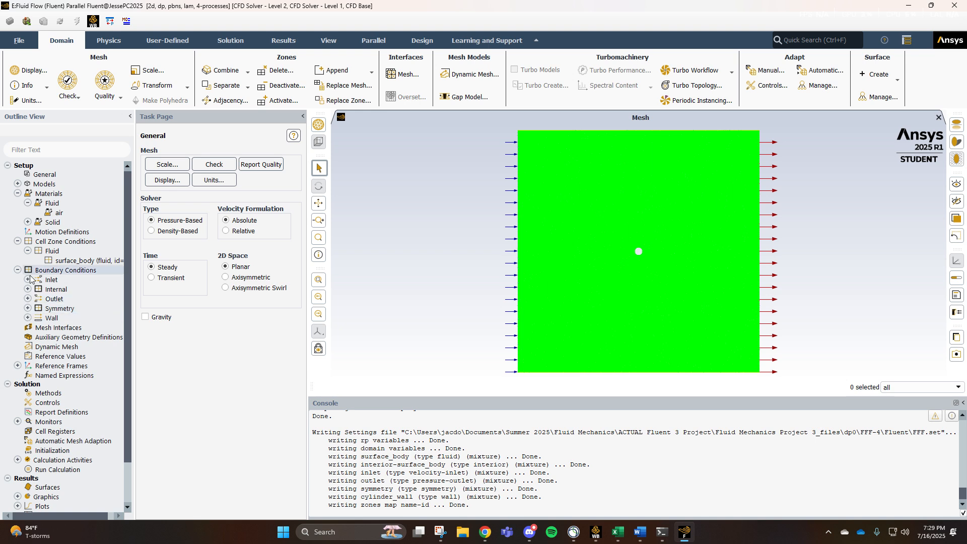
# - Review the momentum settings of the cylinder_wall and outlet boundary conditions
pyautogui.click(28, 318)
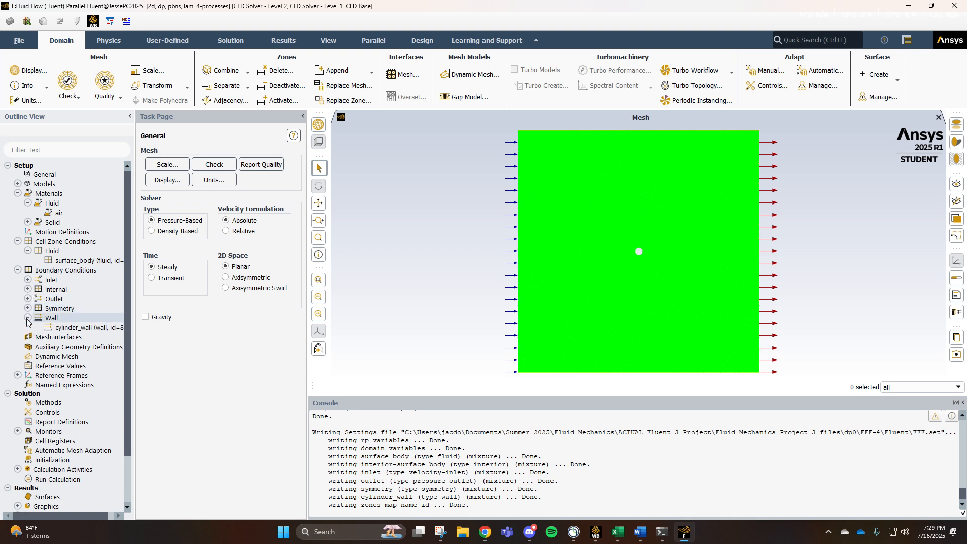
pyautogui.doubleClick(73, 328)
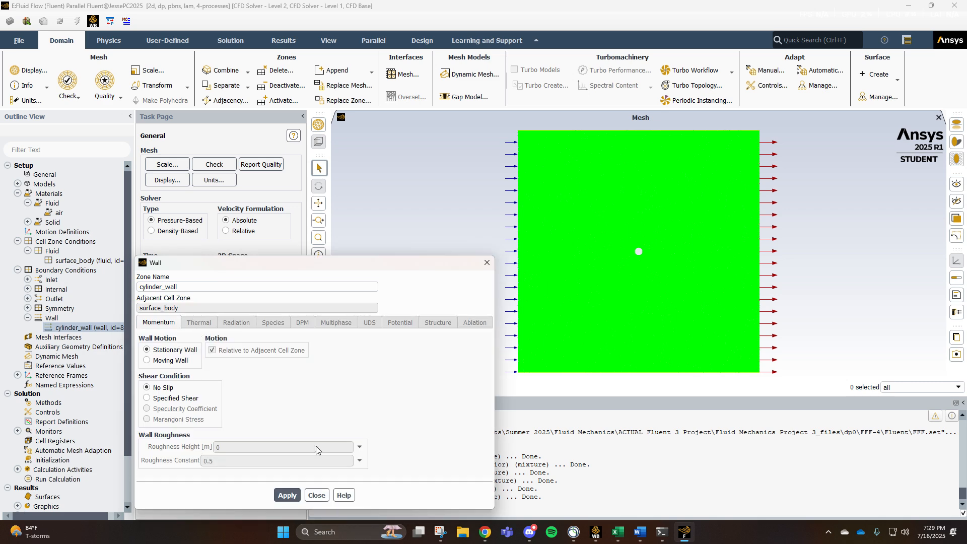
pyautogui.click(316, 496)
pyautogui.click(28, 299)
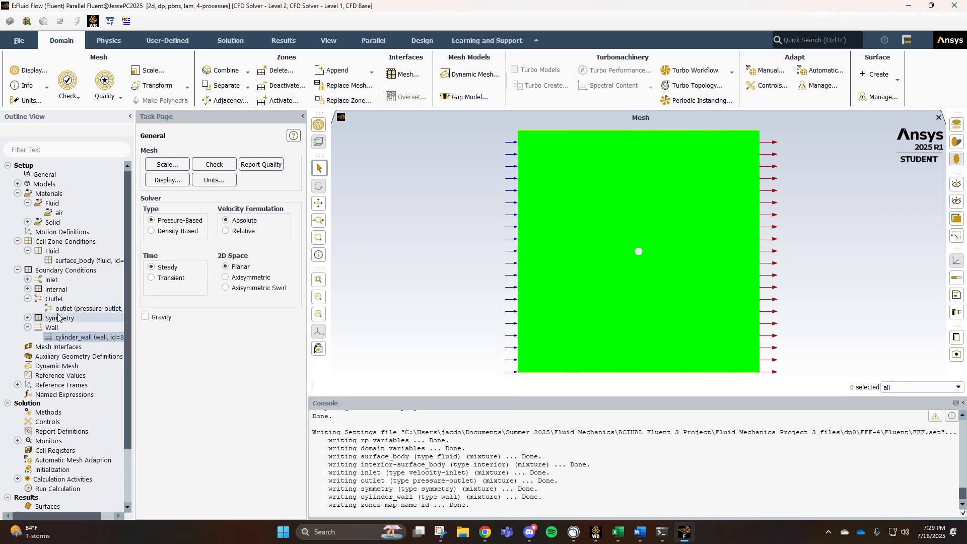
pyautogui.doubleClick(66, 308)
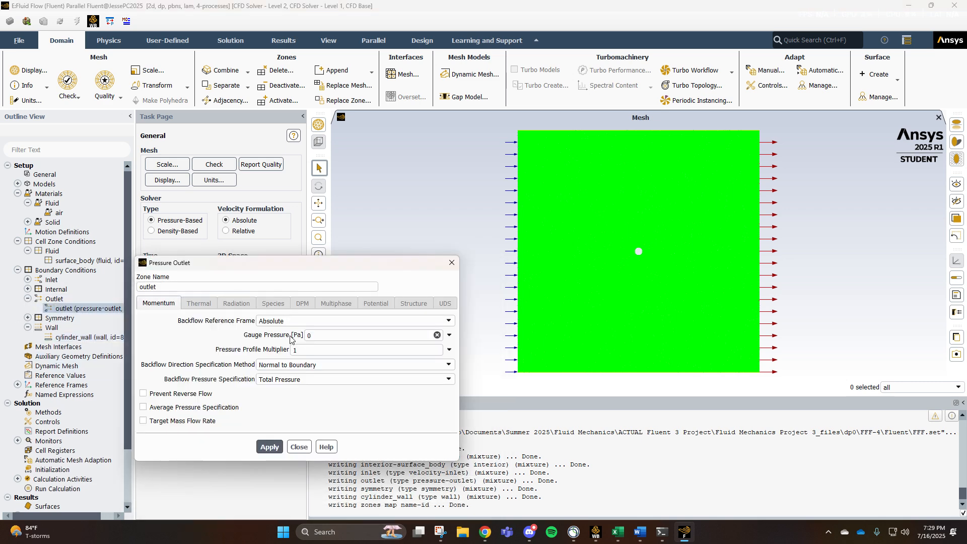
pyautogui.click(299, 447)
# - Compute the reference values from the inlet
pyautogui.click(43, 376)
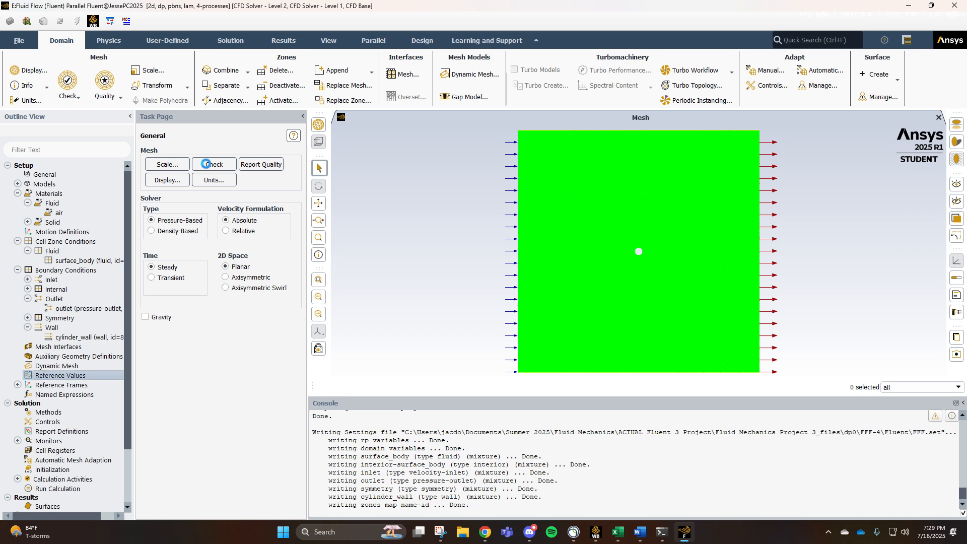
pyautogui.click(298, 161)
pyautogui.click(201, 180)
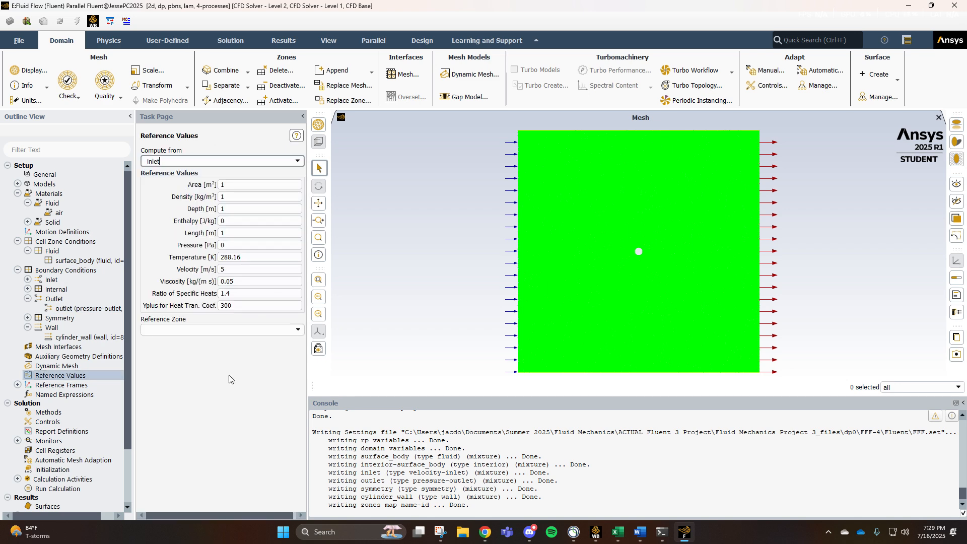
# - Set the pressure spatial discretization to PRESTO! in the solution methods
pyautogui.scroll(-2, 43, 355)
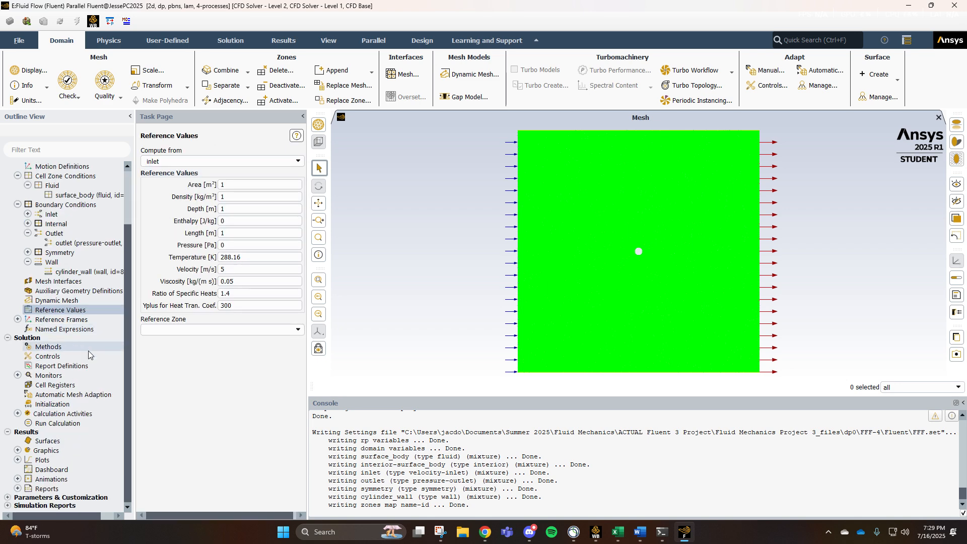
pyautogui.click(46, 347)
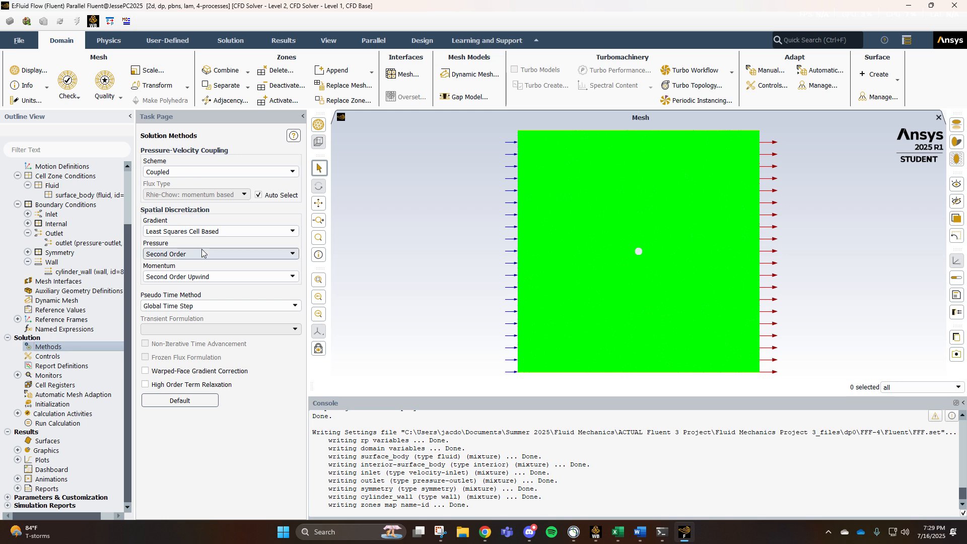
pyautogui.click(262, 254)
pyautogui.click(237, 282)
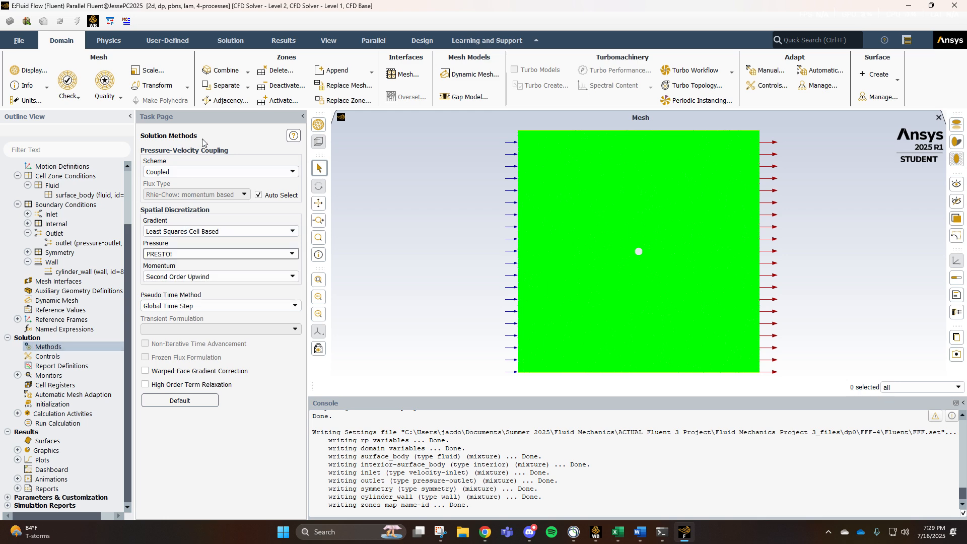
# - Create a drag coefficient report definition for cylinder_wall, with report file and plot, and printing to the console
pyautogui.click(48, 367)
pyautogui.doubleClick(46, 366)
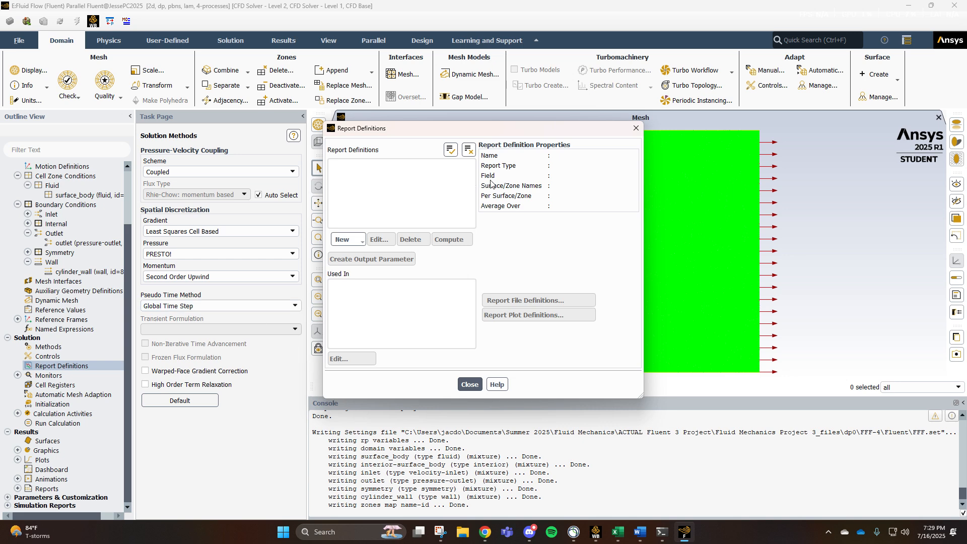
pyautogui.click(343, 242)
pyautogui.moveTo(353, 281)
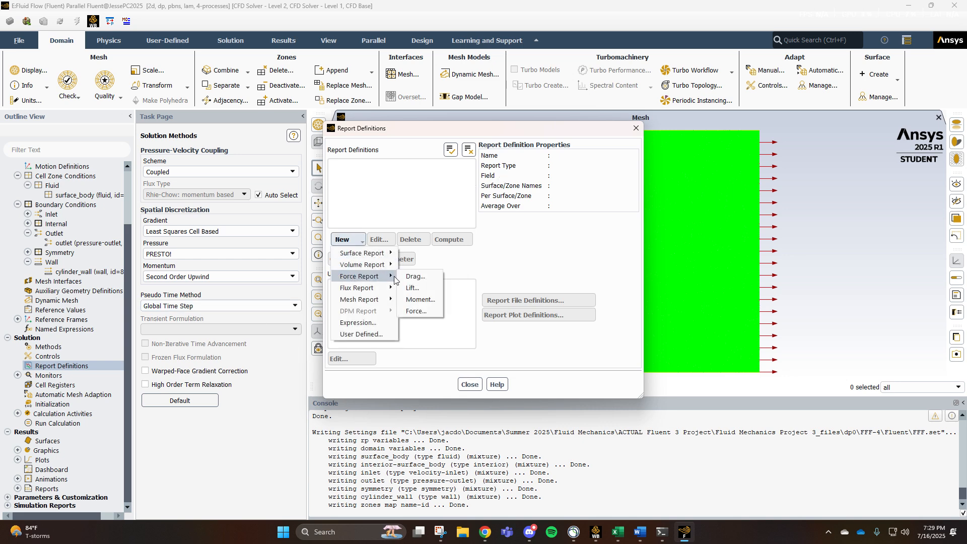
pyautogui.click(414, 277)
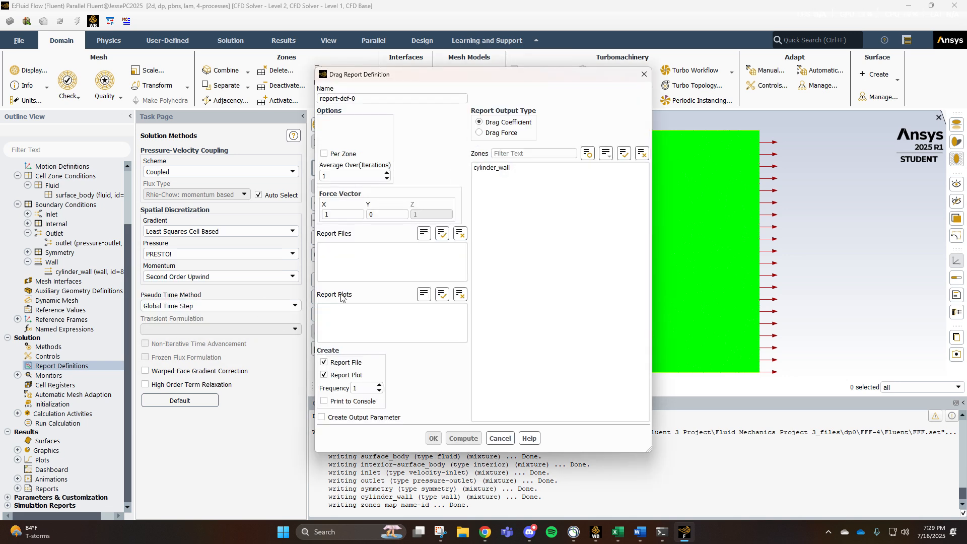
pyautogui.click(324, 401)
pyautogui.click(514, 168)
pyautogui.click(433, 438)
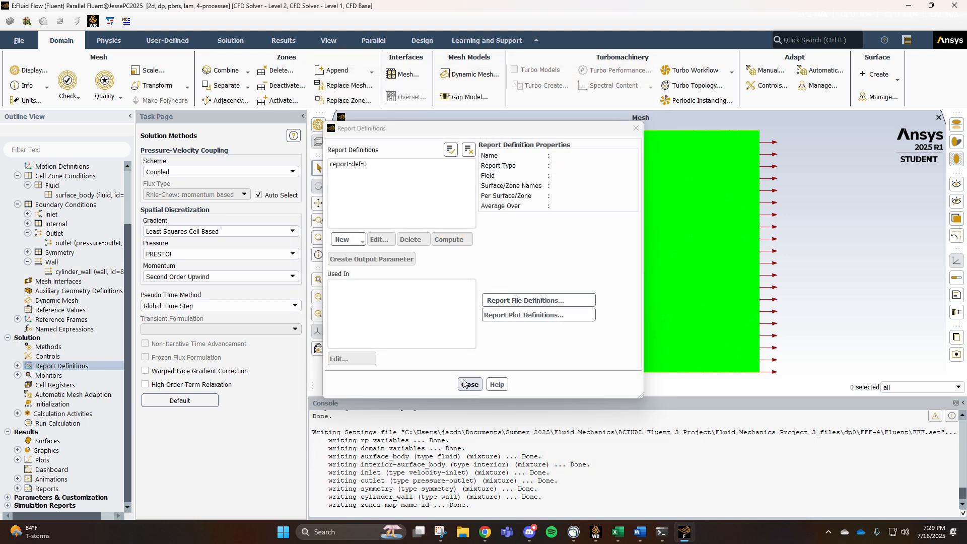
# - Try to edit the report file and report plot of report-def-0, and close the report definitions
pyautogui.click(354, 163)
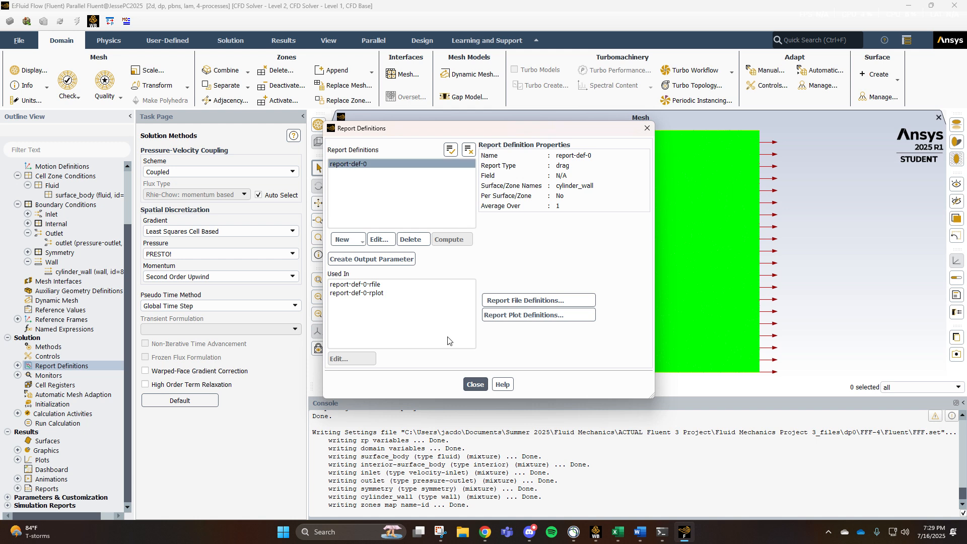
pyautogui.click(361, 293)
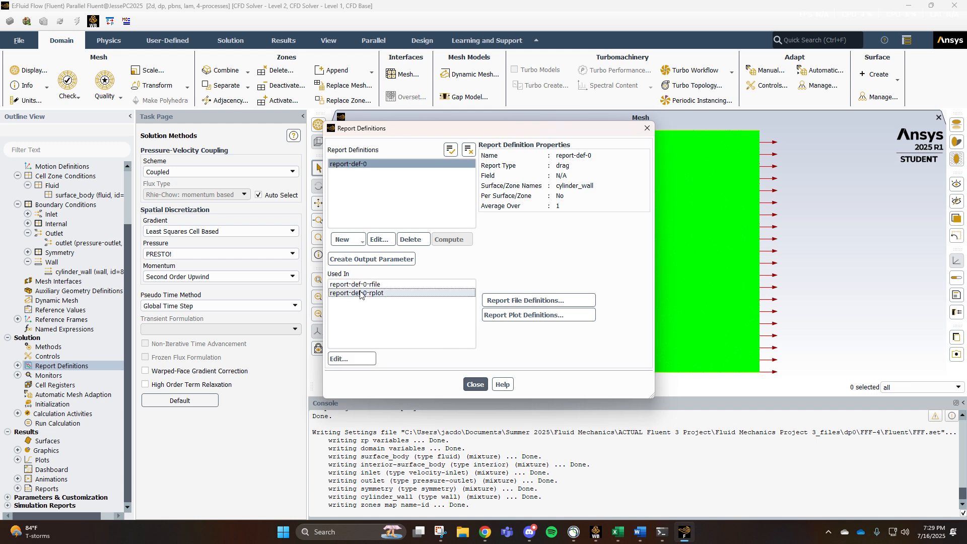
pyautogui.click(356, 284)
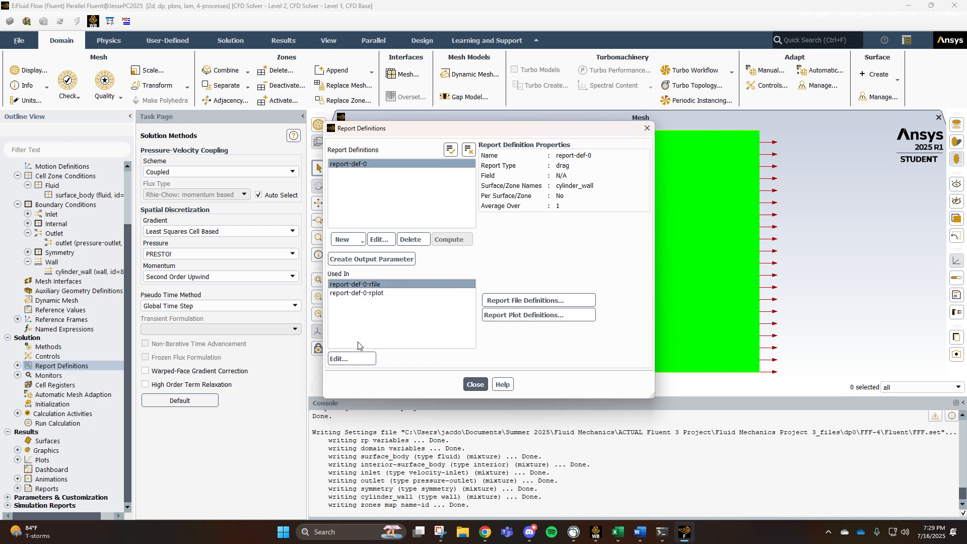
pyautogui.click(359, 182)
pyautogui.click(368, 166)
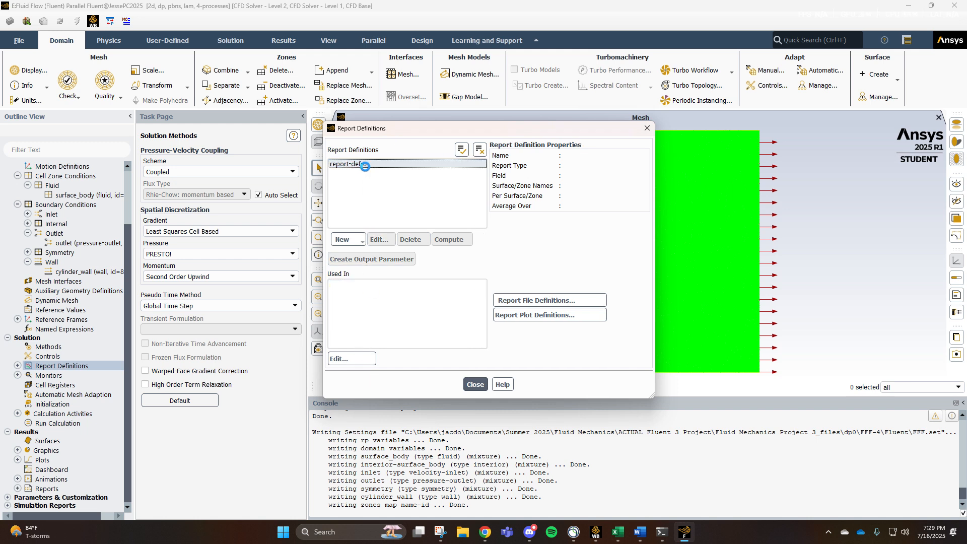
pyautogui.click(360, 359)
pyautogui.click(351, 359)
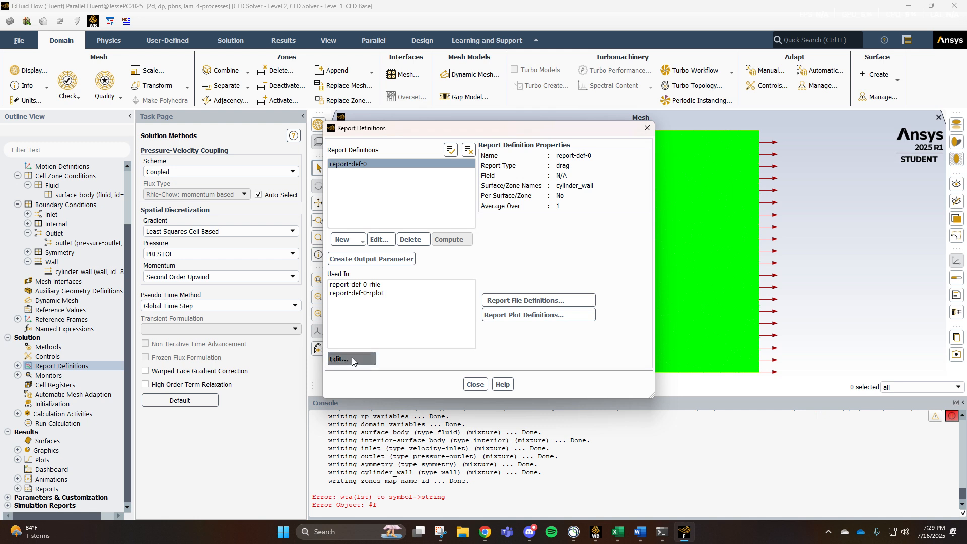
pyautogui.click(369, 293)
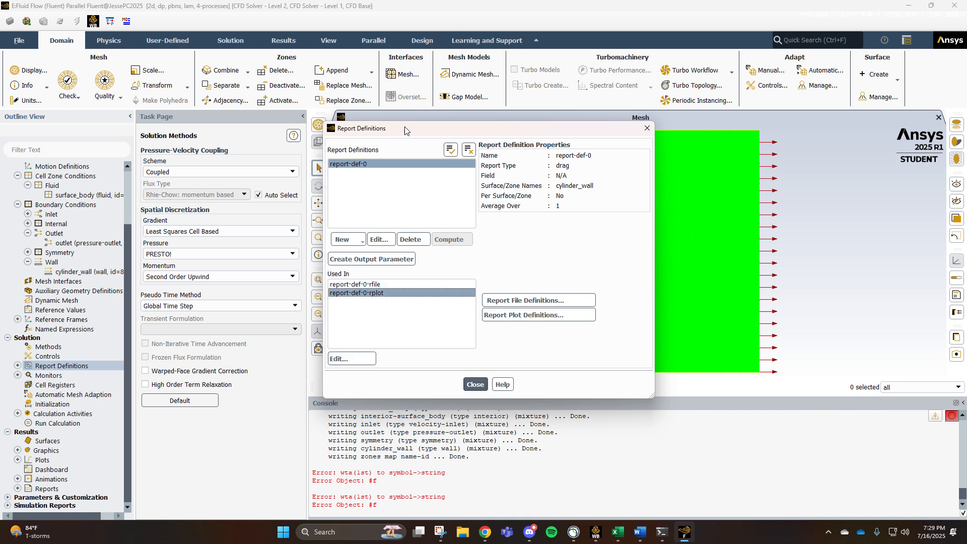
pyautogui.click(427, 20)
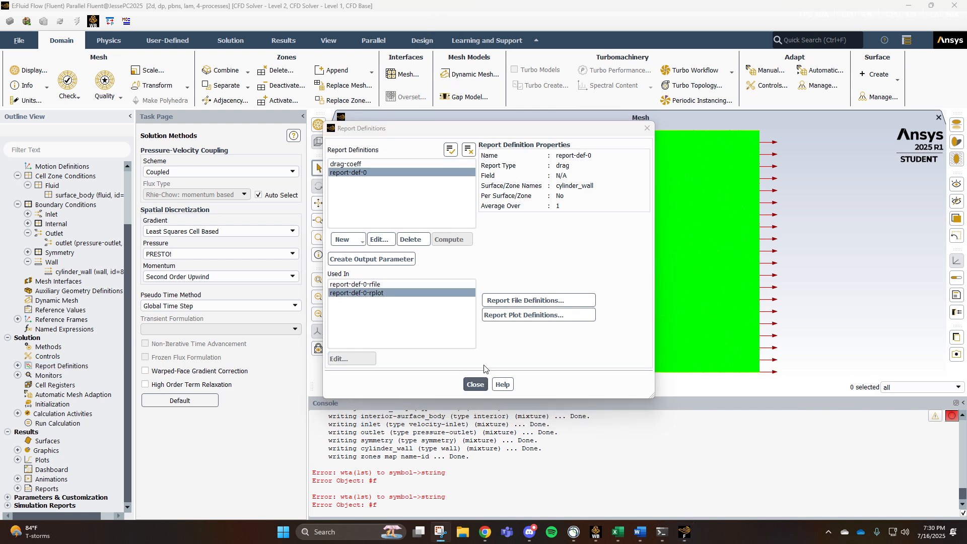
pyautogui.click(484, 366)
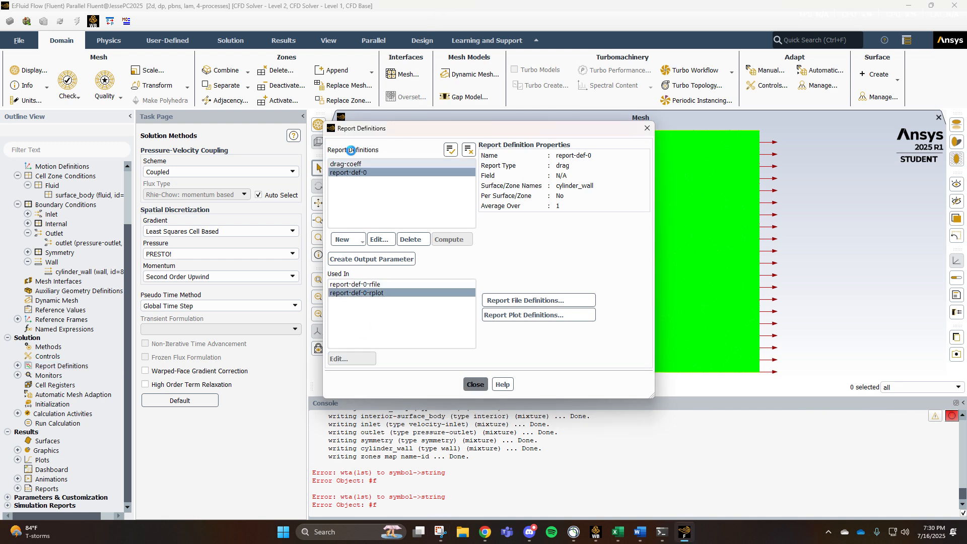
pyautogui.click(475, 385)
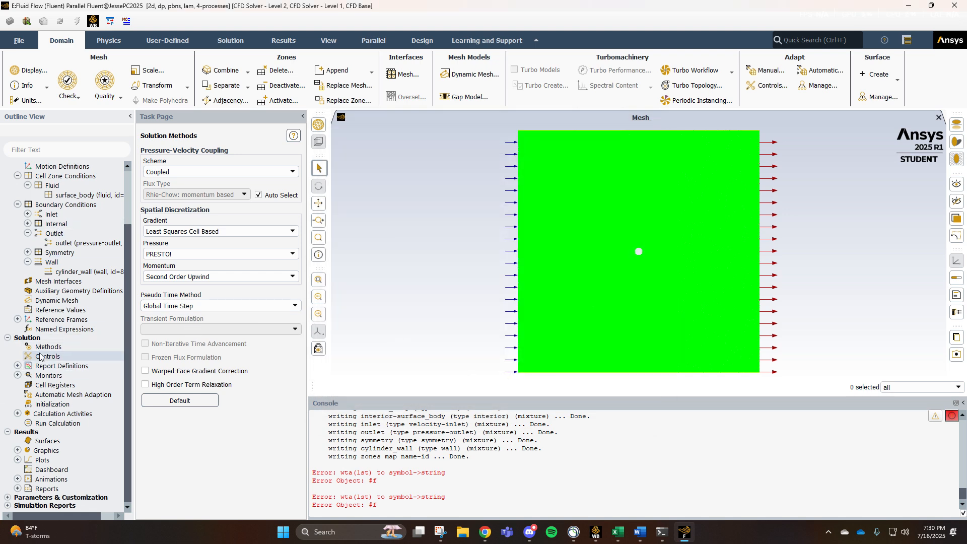
# - Set the absolute convergence criteria for the continuity, x-velocity and y-velocity residuals to 1e-6
pyautogui.click(18, 375)
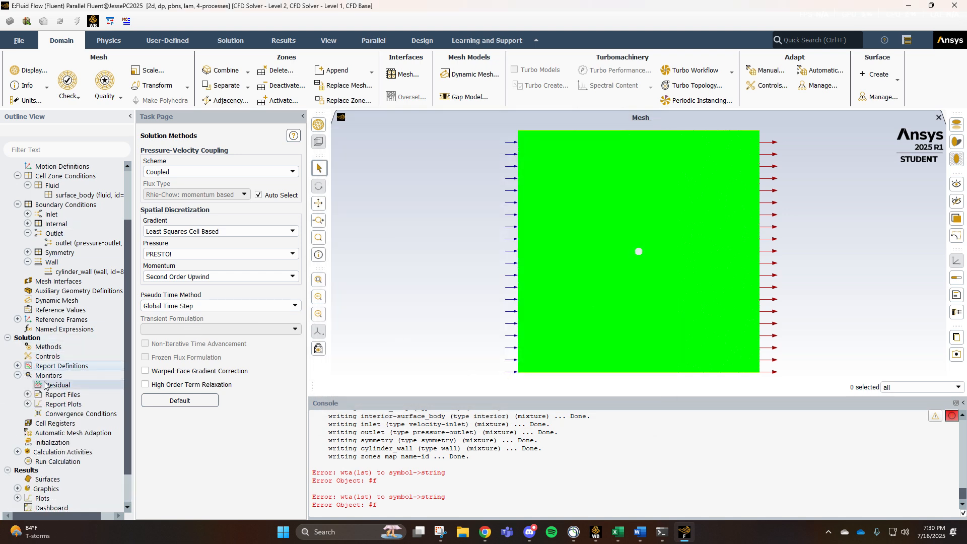
pyautogui.doubleClick(55, 385)
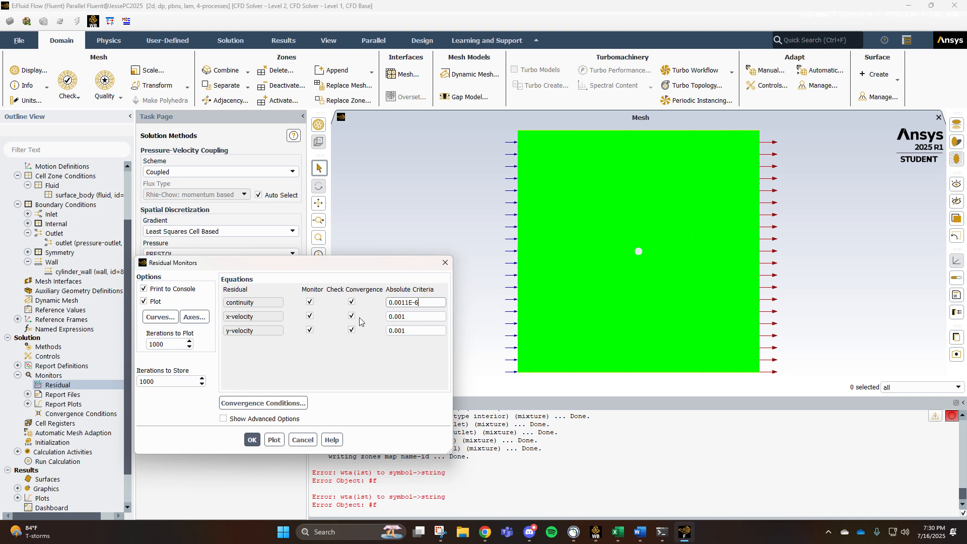
pyautogui.write('E-6')
pyautogui.hotkey('ctrl', 'a')
pyautogui.write('1E-6')
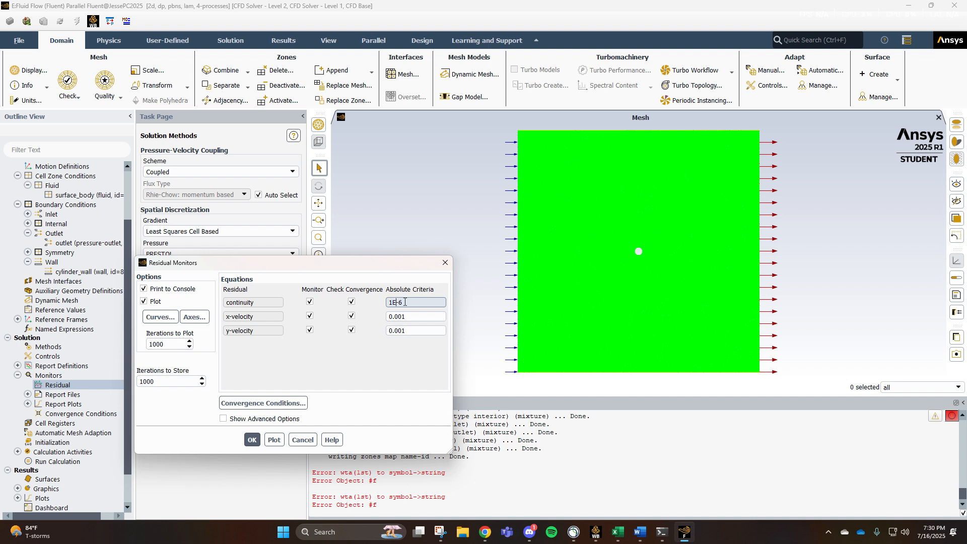
pyautogui.hotkey('ctrl', 'a')
pyautogui.write('1e')
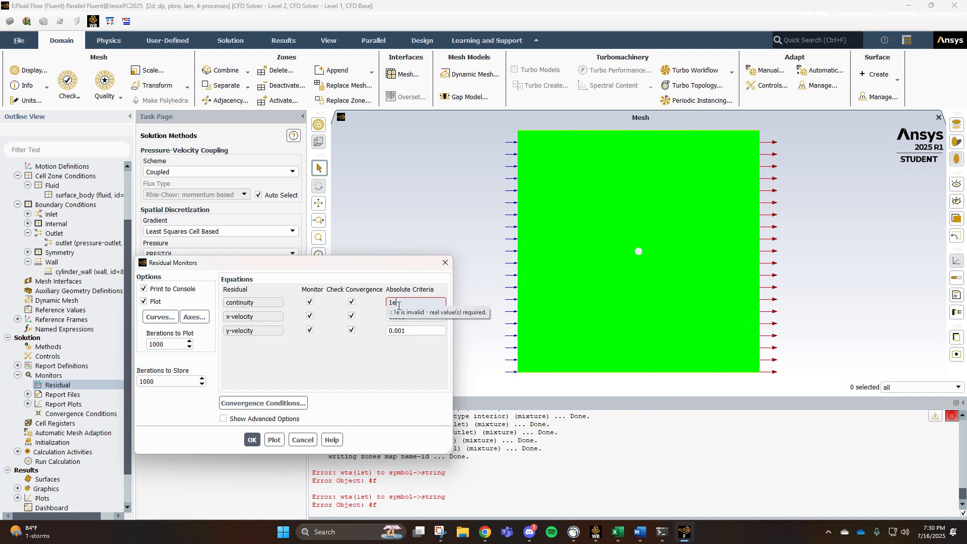
pyautogui.write('-6')
pyautogui.press('Tab')
pyautogui.write('1e-6')
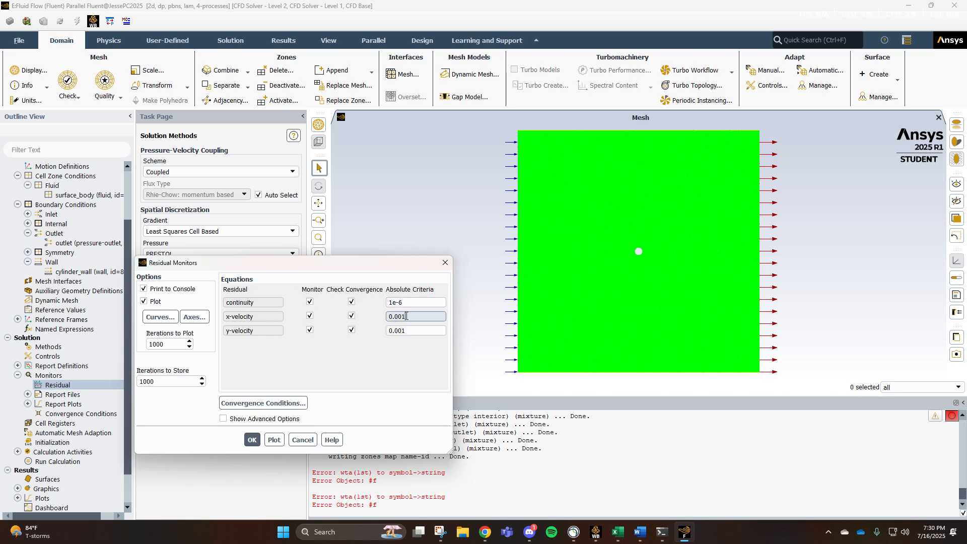
pyautogui.press('Tab')
pyautogui.write('1e-6')
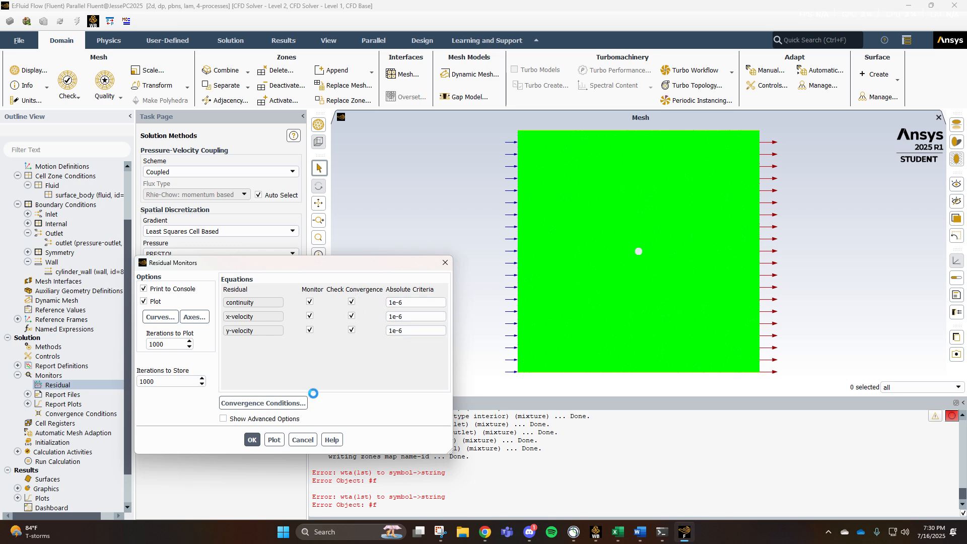
pyautogui.click(253, 442)
# - Initialize the solution with the Hybrid Initialization method
pyautogui.scroll(-2, 60, 353)
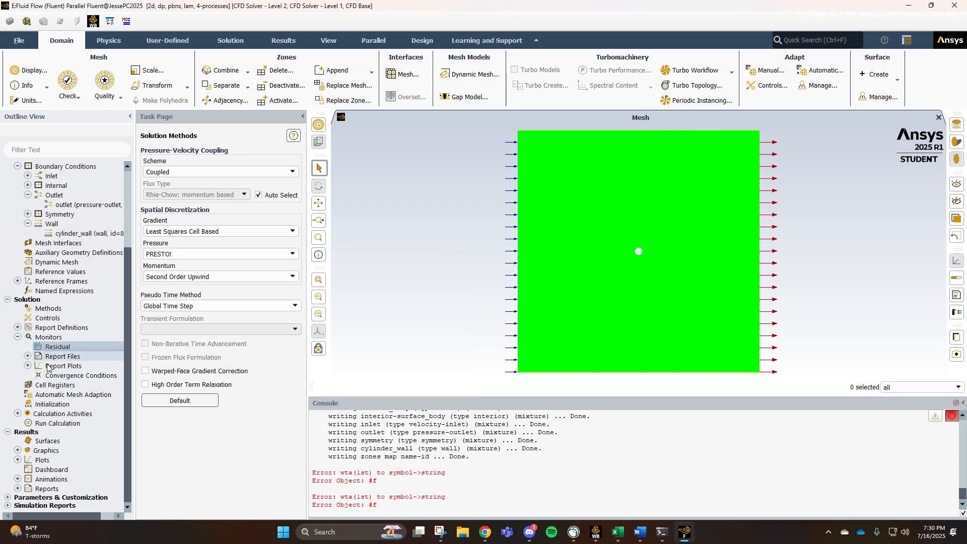
pyautogui.click(18, 337)
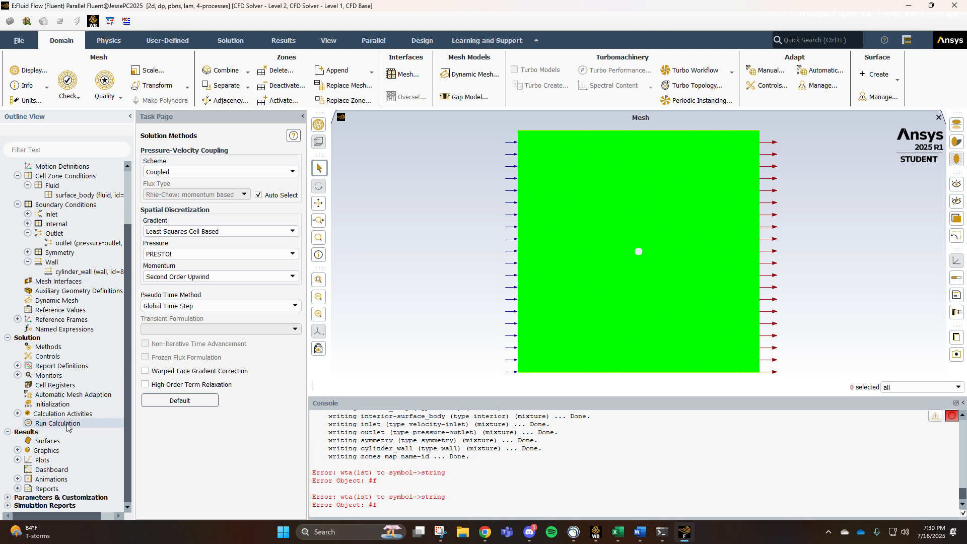
pyautogui.click(67, 406)
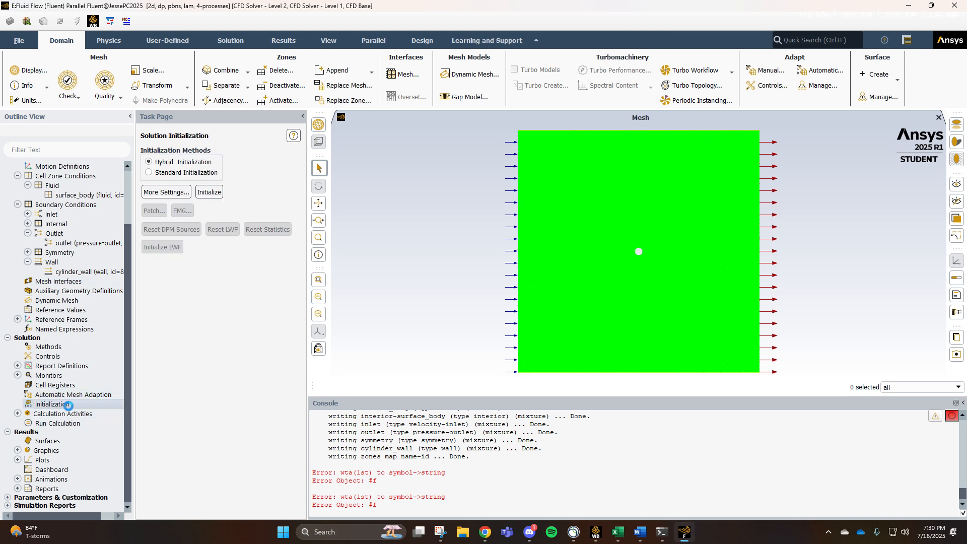
pyautogui.click(201, 193)
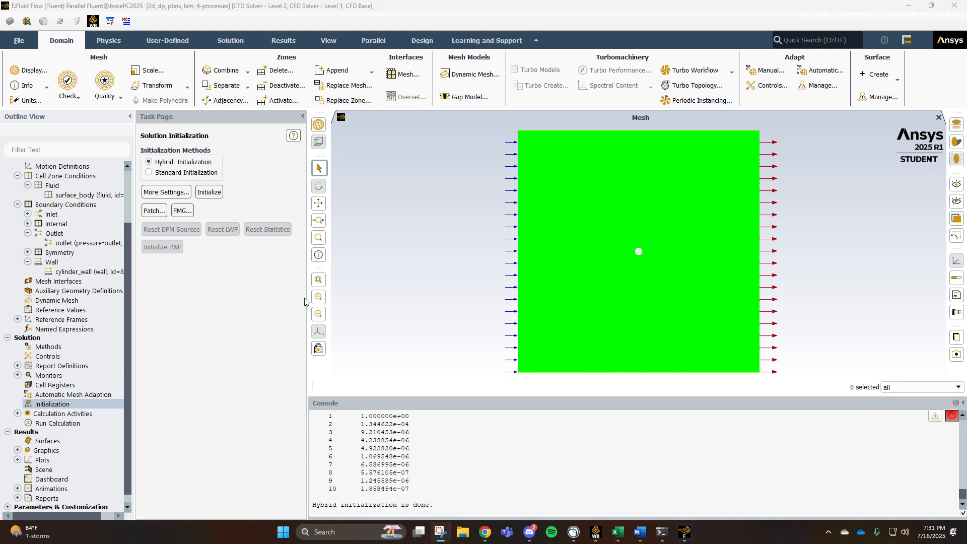
# - Set the number of iterations to 1000, run the calculation and acknowledge its completion
pyautogui.click(33, 423)
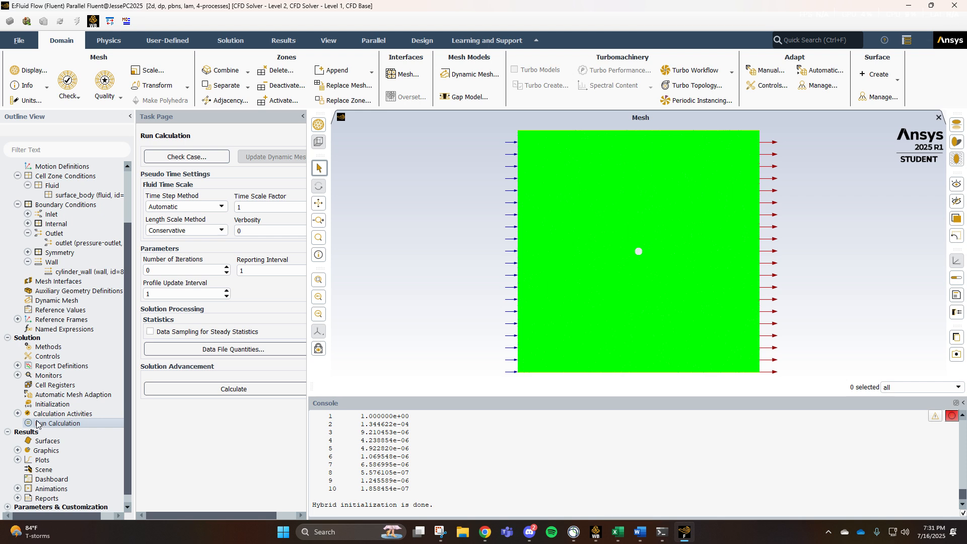
pyautogui.write('1000')
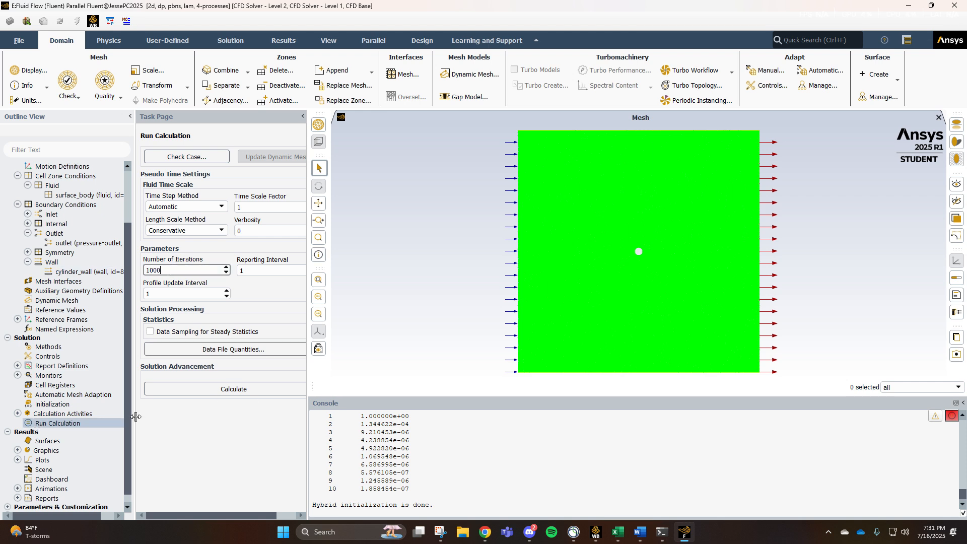
pyautogui.click(206, 469)
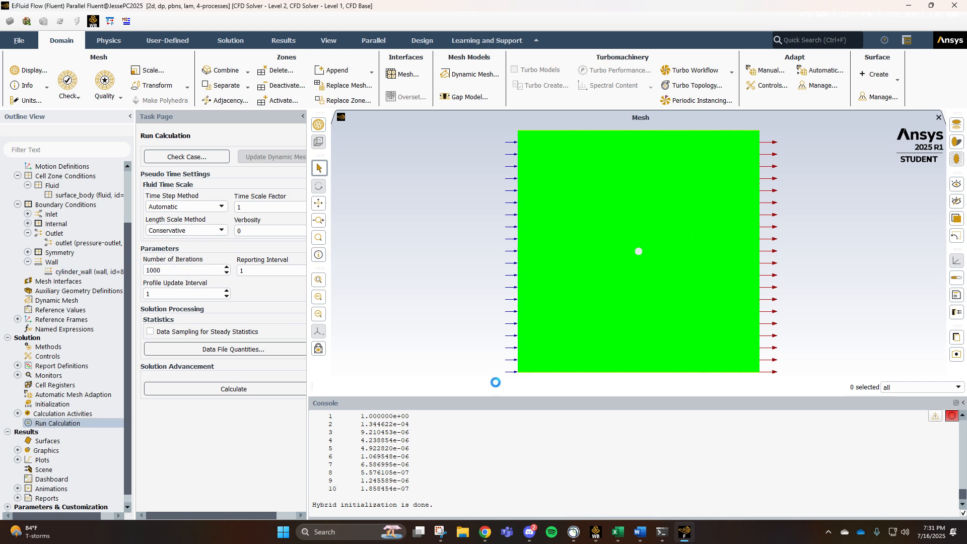
pyautogui.click(207, 391)
pyautogui.click(226, 389)
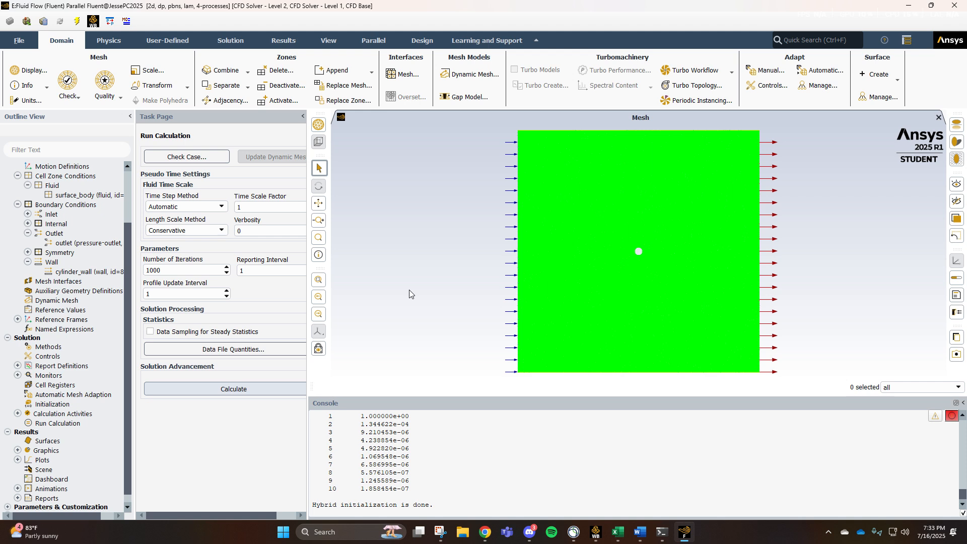
pyautogui.click(242, 391)
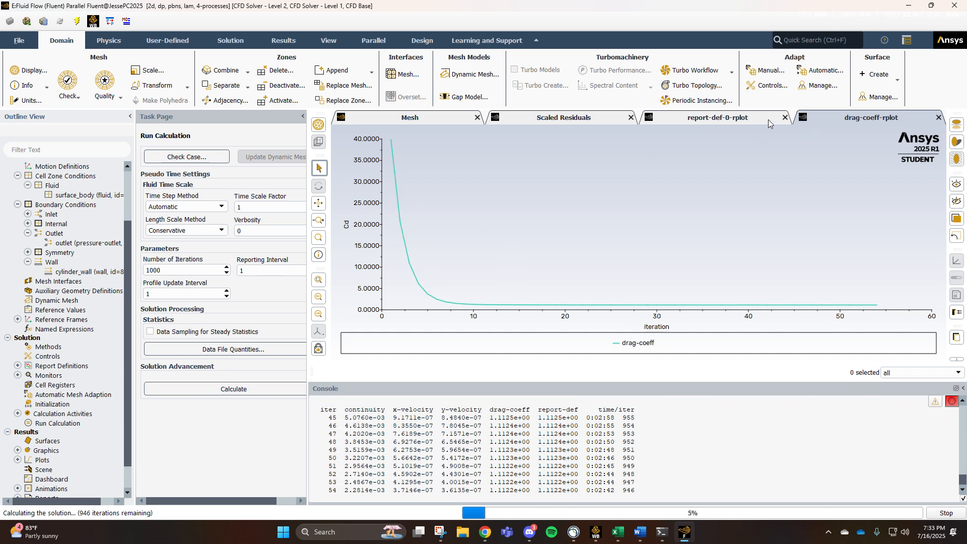
pyautogui.click(593, 119)
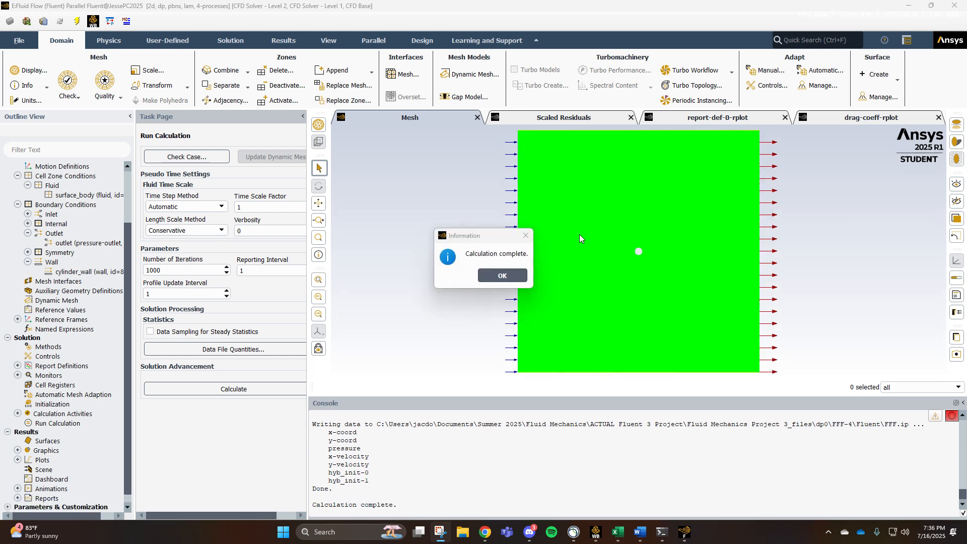
pyautogui.click(502, 276)
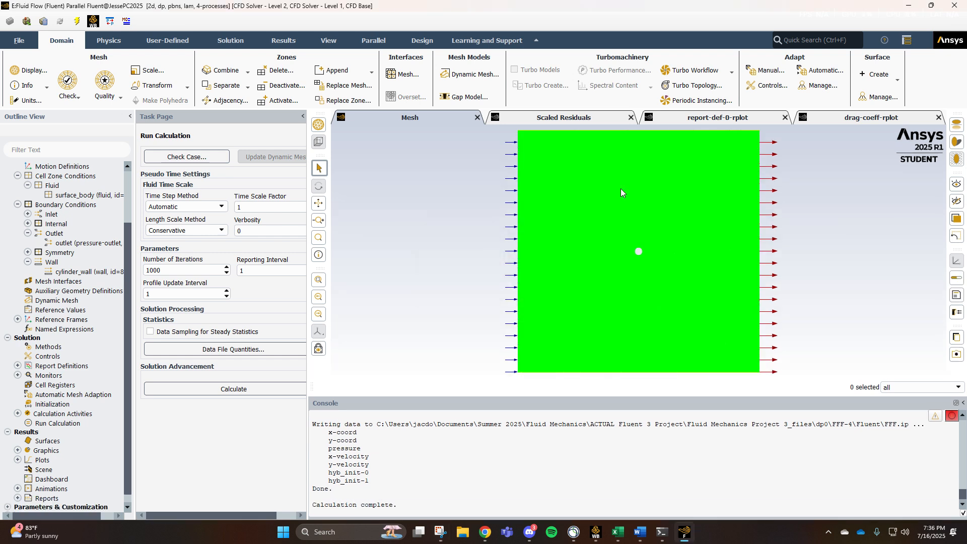
# - Review the scaled residuals plot, the drag coefficient plot and the final iterations in the console
pyautogui.click(593, 116)
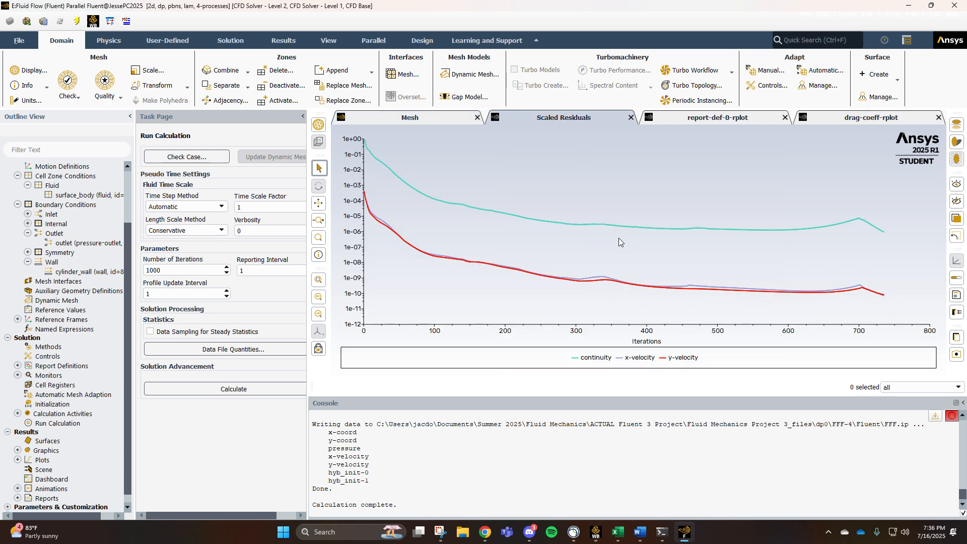
pyautogui.click(838, 120)
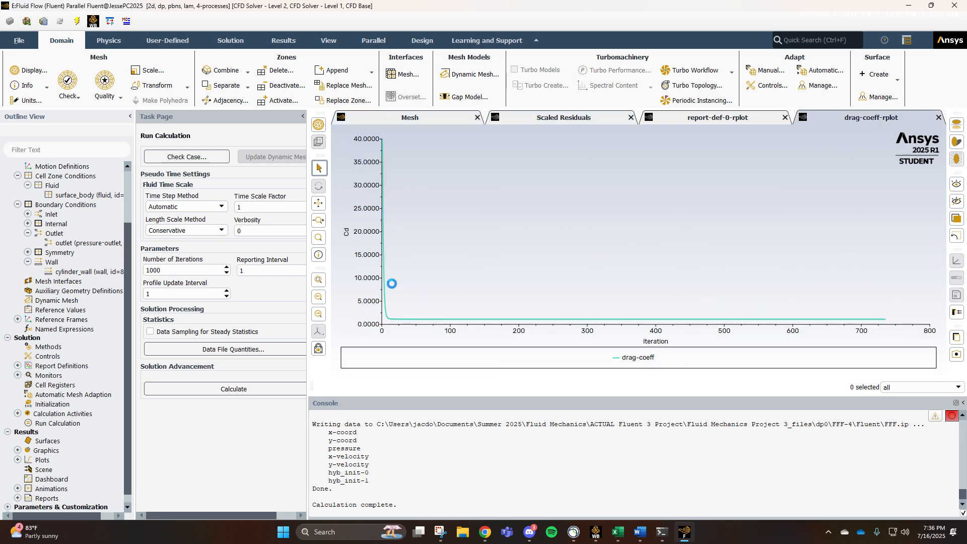
pyautogui.scroll(5, 525, 488)
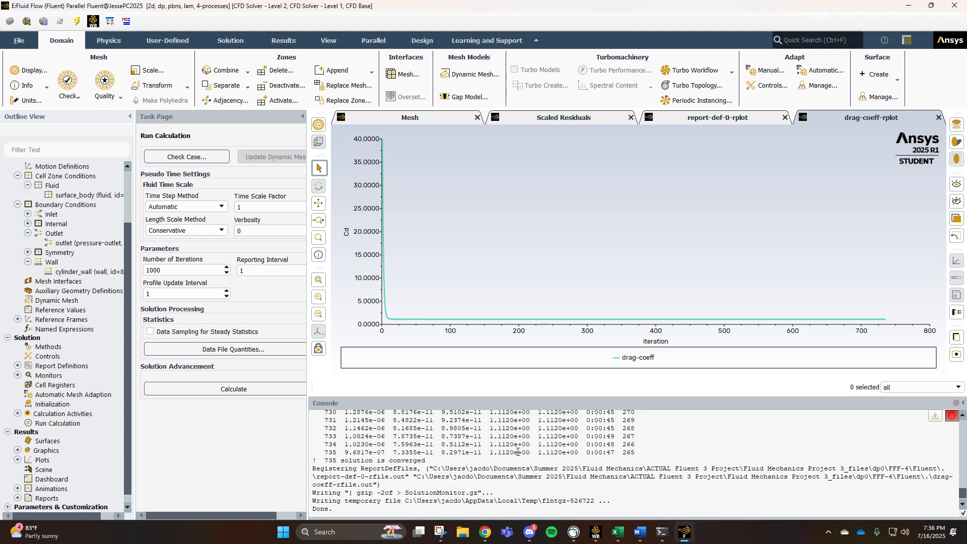
pyautogui.scroll(-1, 30, 459)
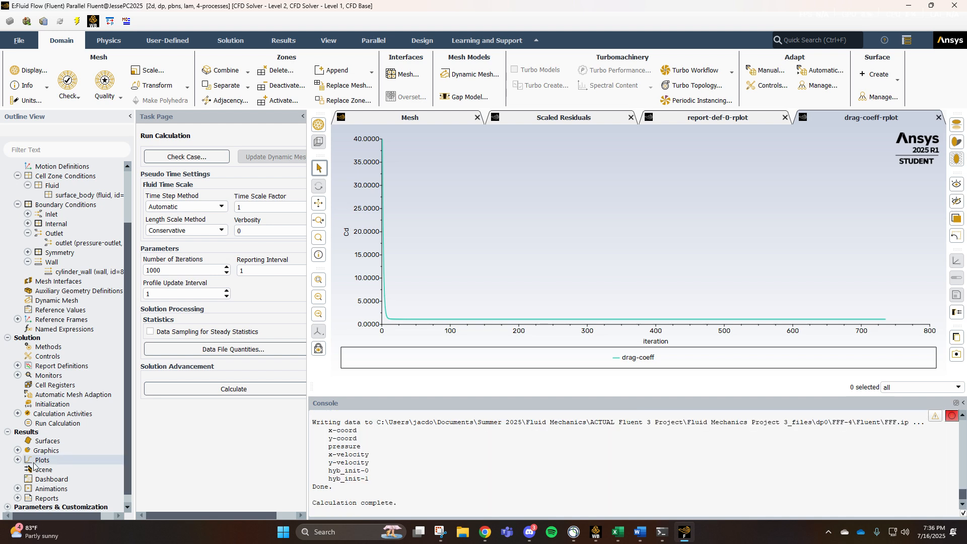
# - Create an XY plot of Velocity Magnitude against x-position on the cylinder_wall surface
pyautogui.click(18, 450)
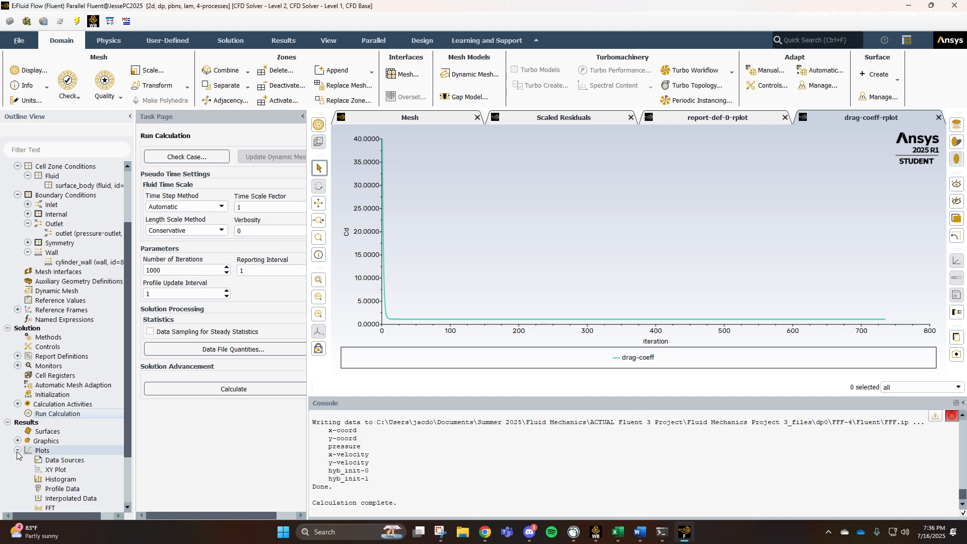
pyautogui.doubleClick(50, 470)
pyautogui.click(407, 310)
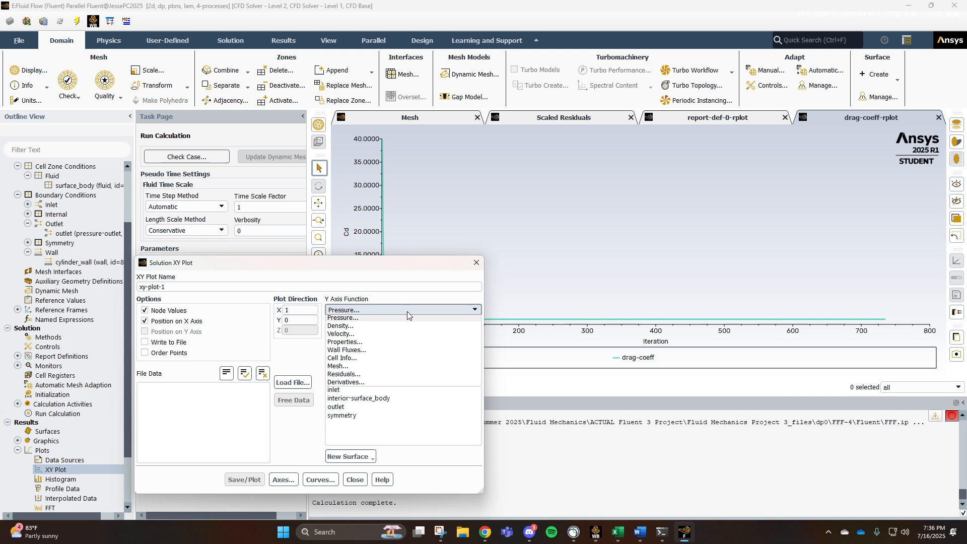
pyautogui.click(374, 339)
pyautogui.click(386, 327)
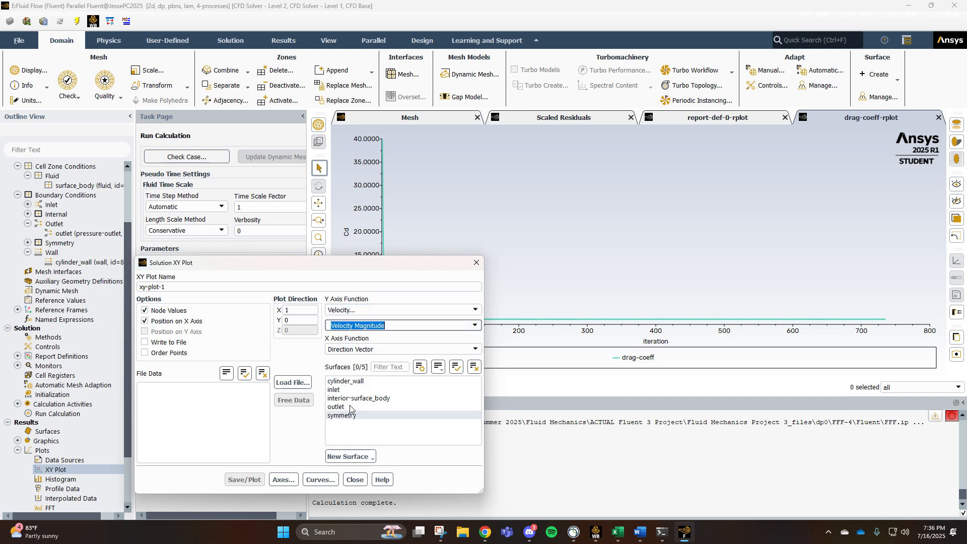
pyautogui.click(346, 381)
pyautogui.click(244, 480)
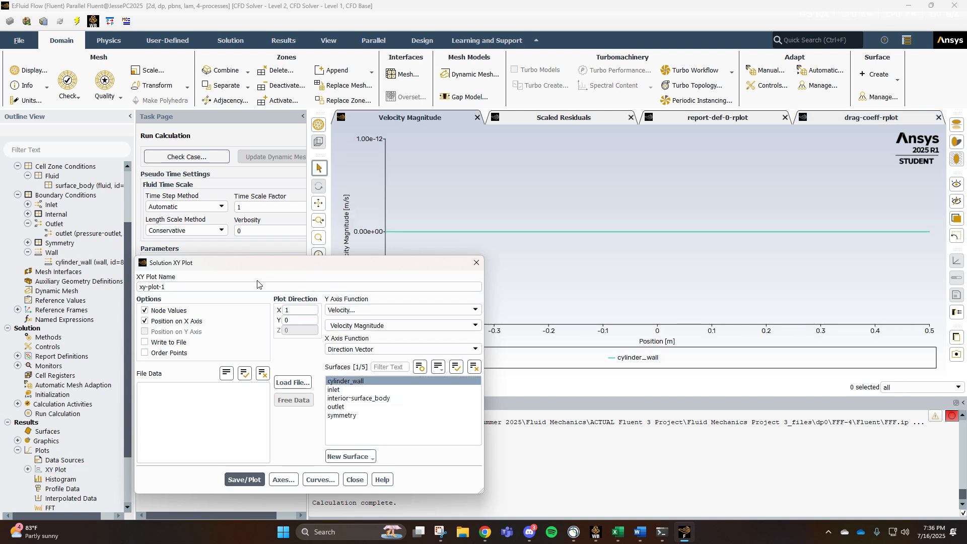
# - Change the XY plot's Y axis function to Pressure Coefficient, plot it for cylinder_wall and close the plot setup
pyautogui.moveTo(251, 266); pyautogui.dragTo(271, 179)
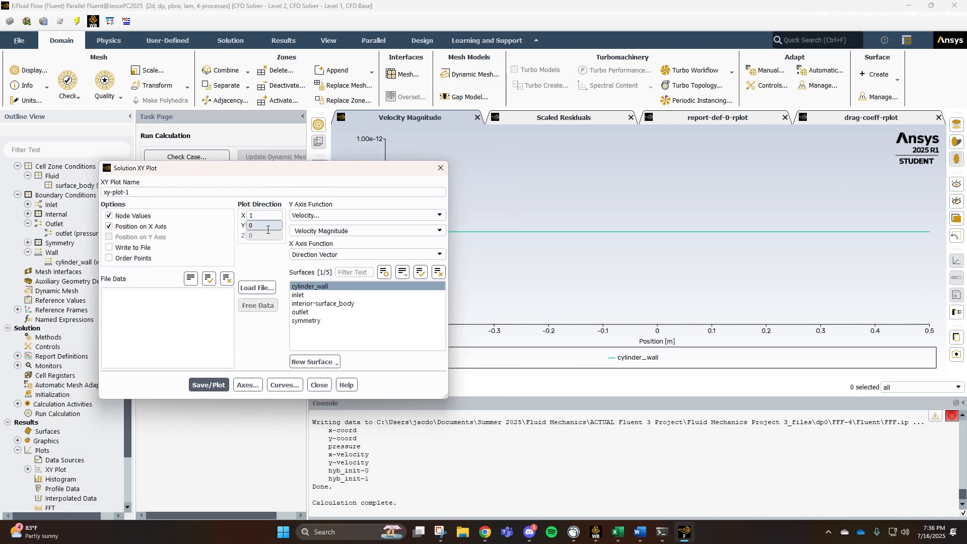
pyautogui.click(320, 215)
pyautogui.click(321, 225)
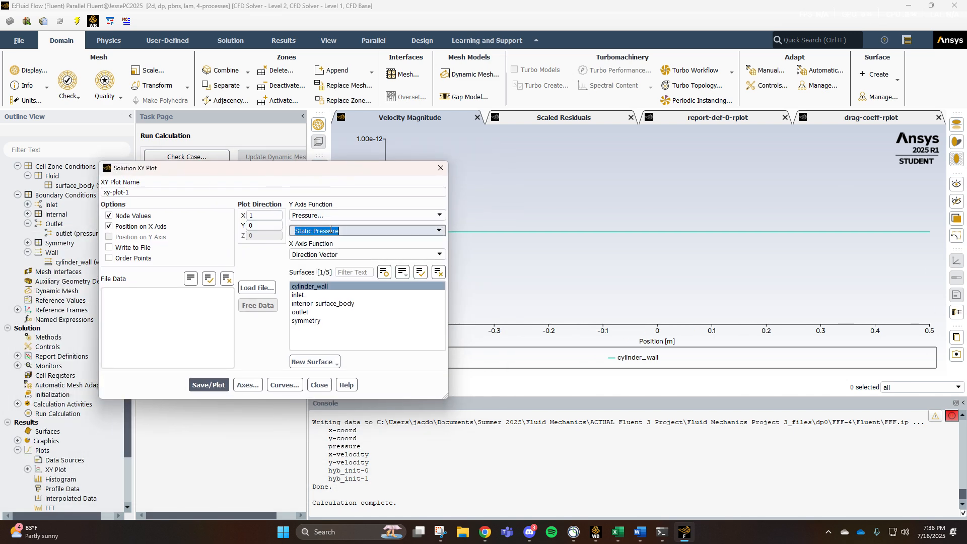
pyautogui.click(353, 231)
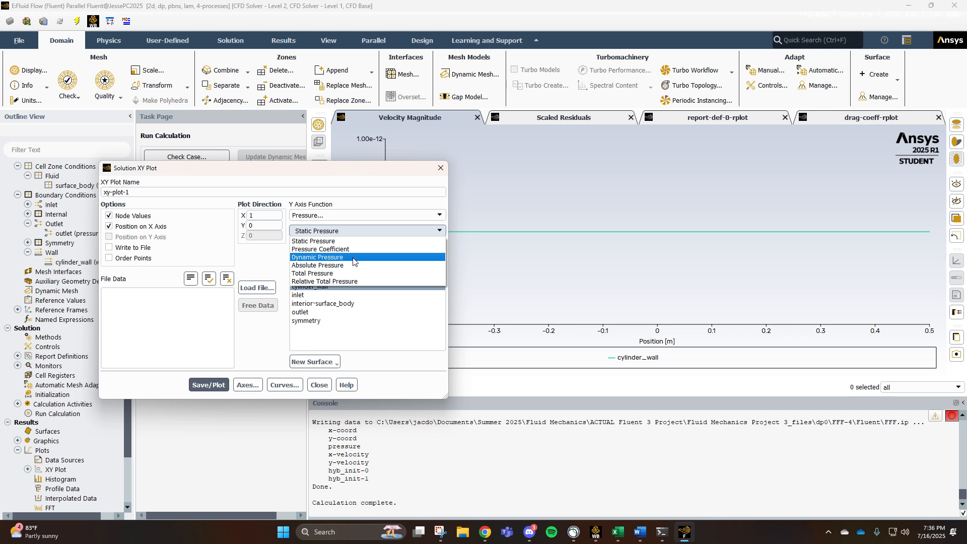
pyautogui.click(321, 249)
pyautogui.click(191, 386)
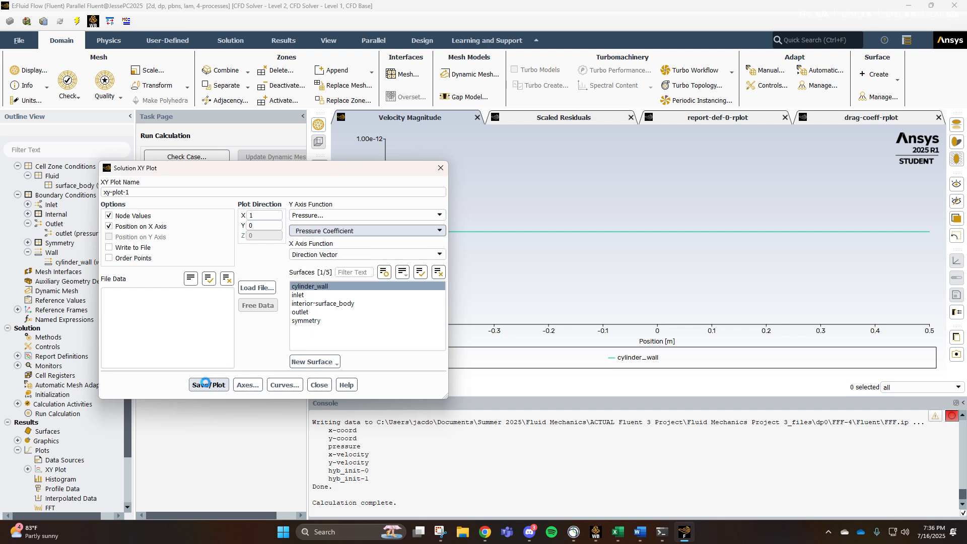
pyautogui.moveTo(196, 169); pyautogui.dragTo(1, 172)
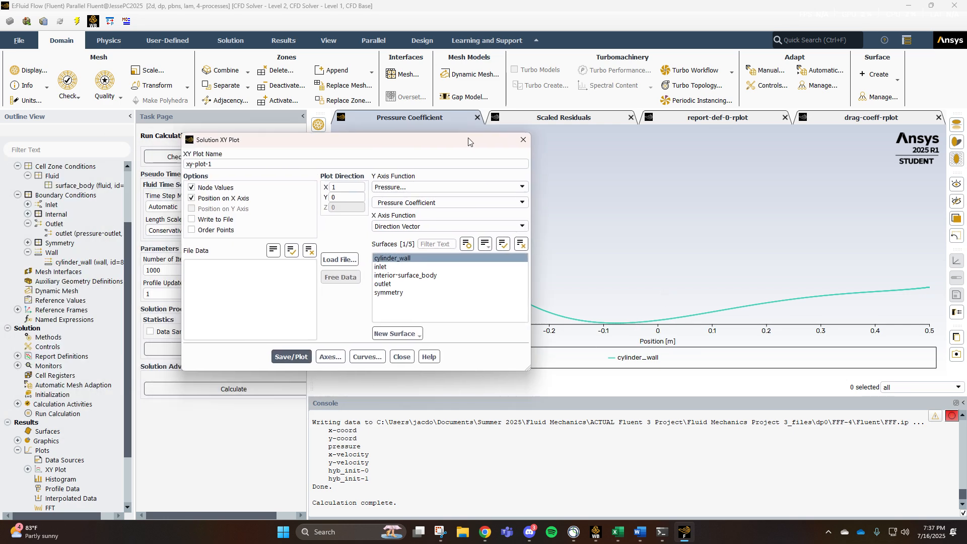
pyautogui.click(521, 142)
pyautogui.scroll(5, 509, 464)
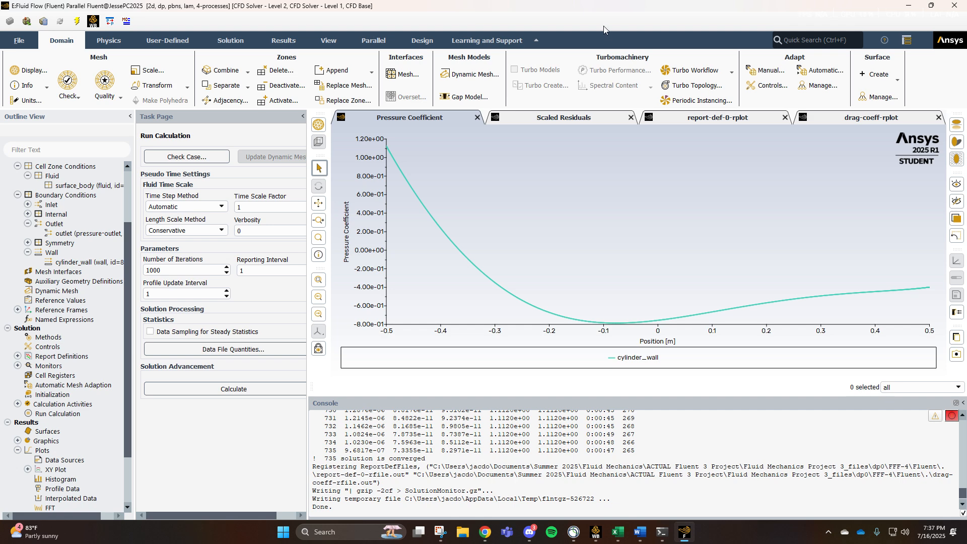
# - Quit Fluent using the settings changes for the current calculation only, and open the Results of system E in CFD-Post
pyautogui.click(955, 5)
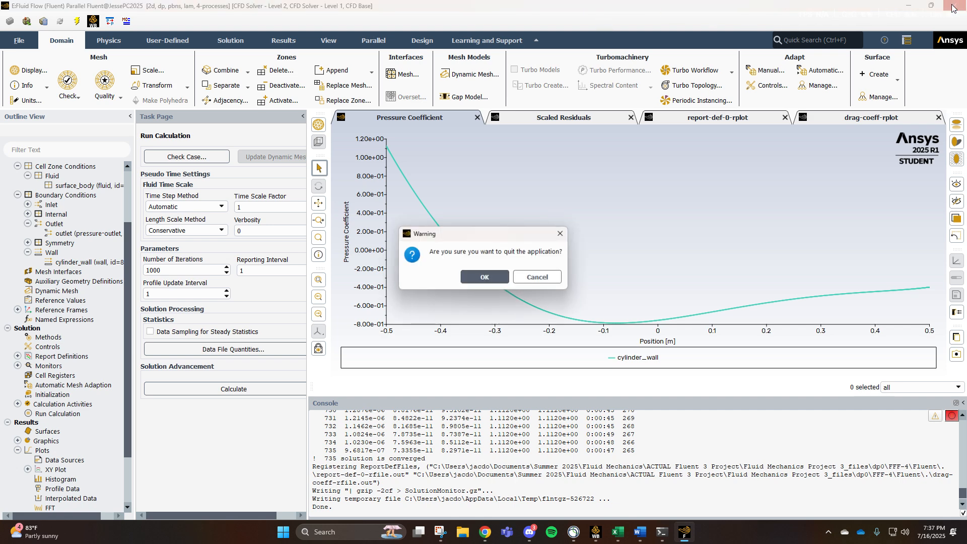
pyautogui.click(486, 278)
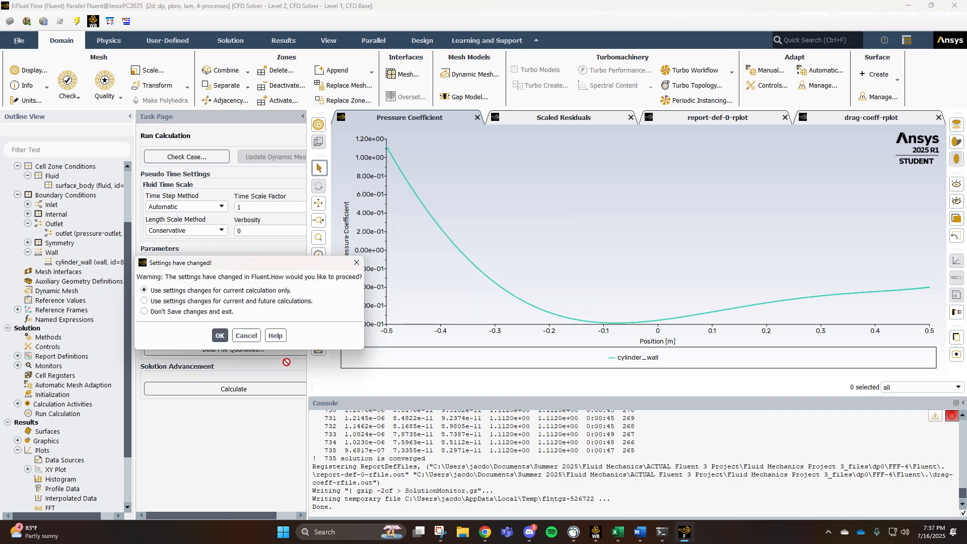
pyautogui.click(220, 336)
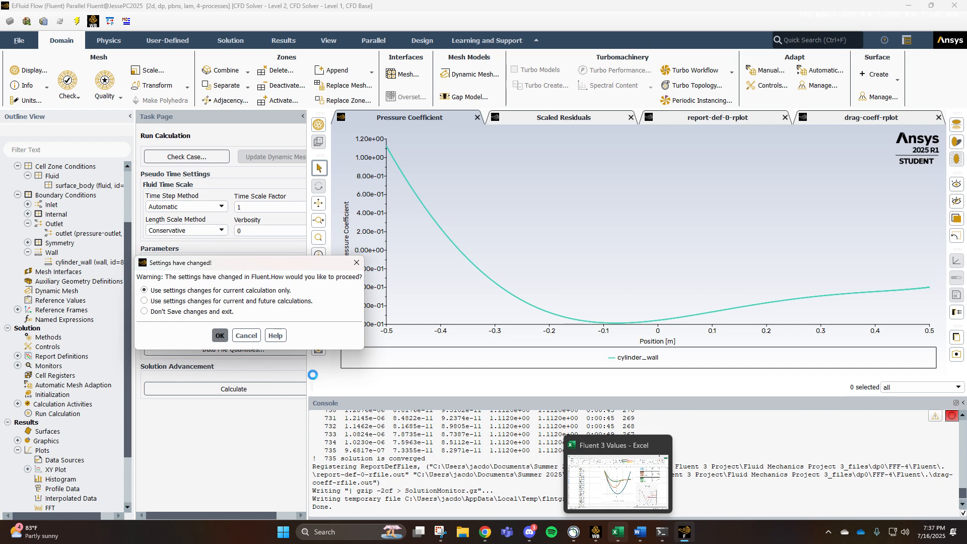
pyautogui.press('Return')
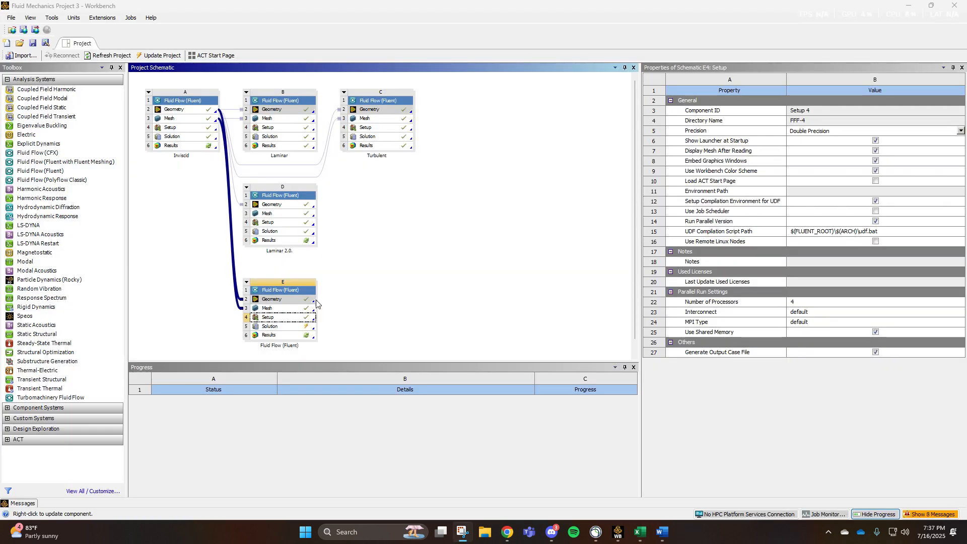
pyautogui.rightClick(285, 341)
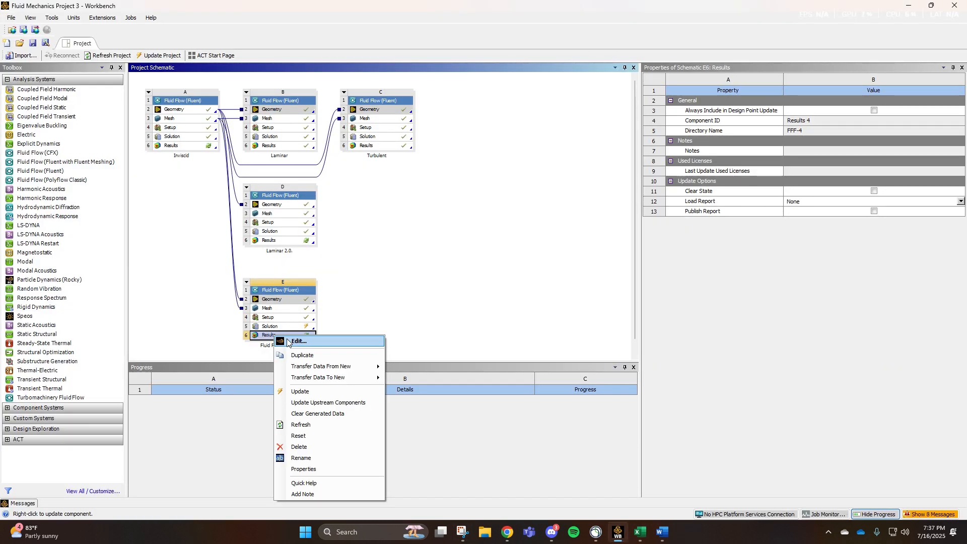
pyautogui.click(297, 342)
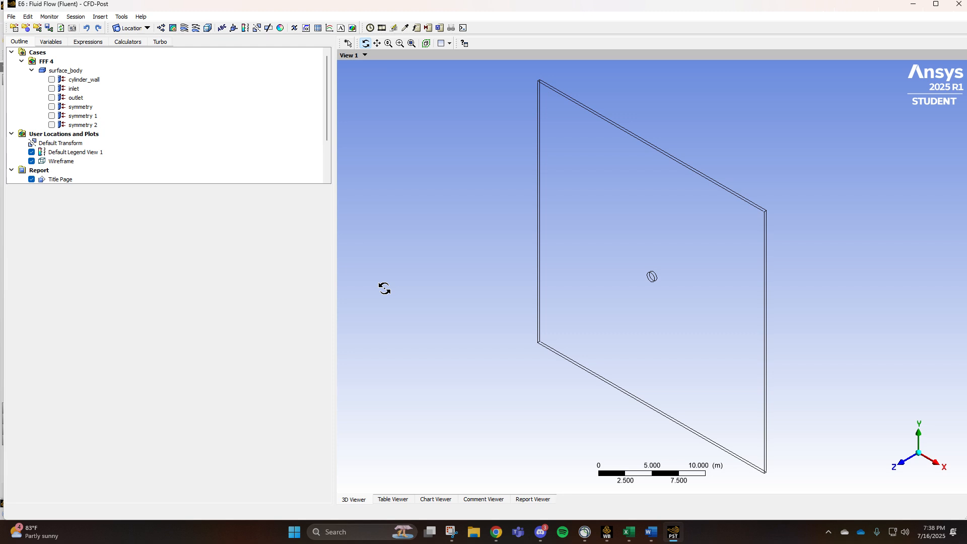
# - Insert a contour named Velocity Contour
pyautogui.click(173, 27)
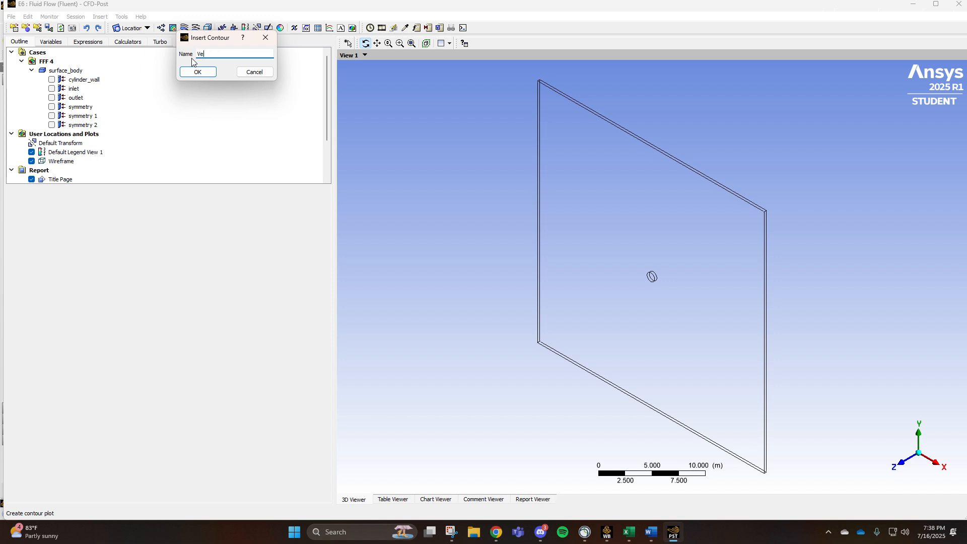
pyautogui.write('Velocity Contour')
pyautogui.press('Return')
# - Define the contour on symmetry 1 for all domains with the Velocity variable and 110 contours, and apply it
pyautogui.click(91, 218)
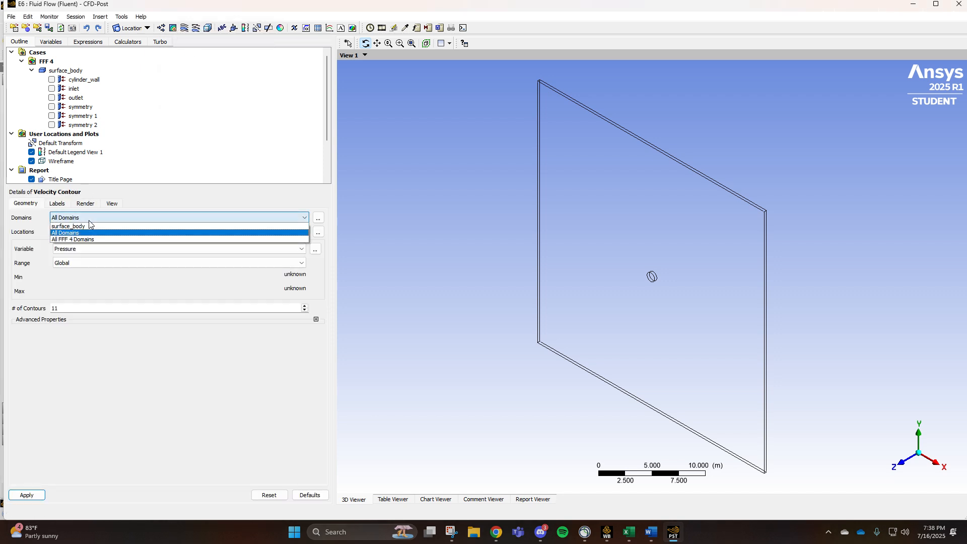
pyautogui.click(87, 230)
pyautogui.click(87, 231)
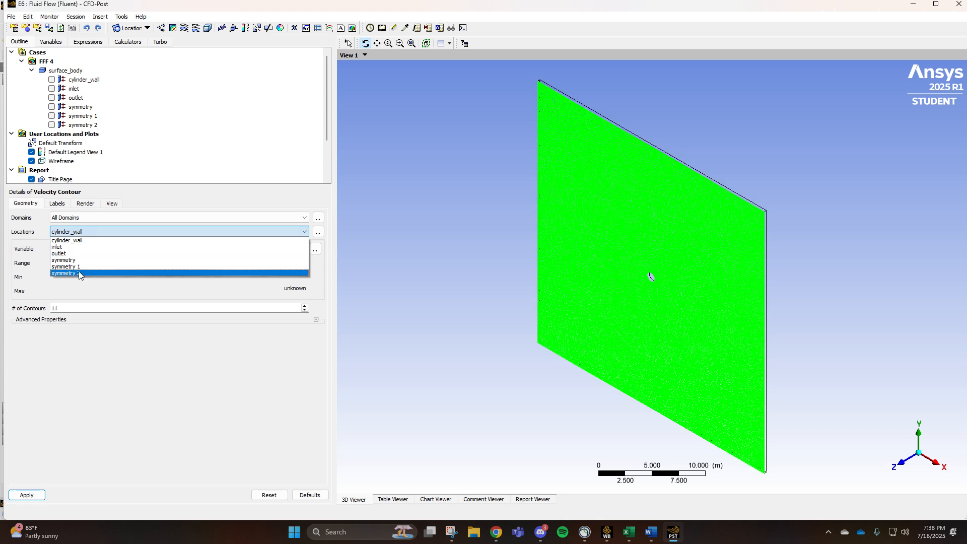
pyautogui.click(81, 269)
pyautogui.click(81, 249)
pyautogui.click(70, 277)
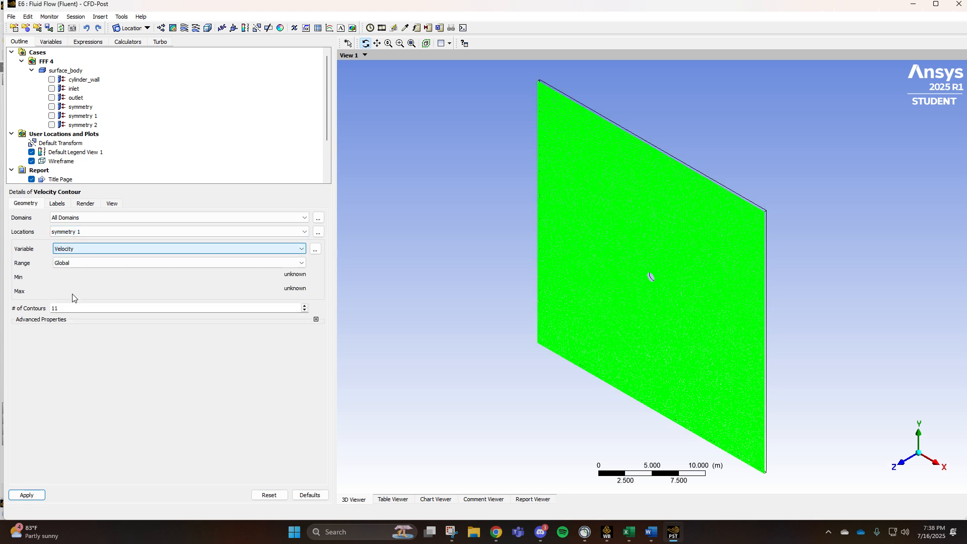
pyautogui.write('0')
pyautogui.click(26, 494)
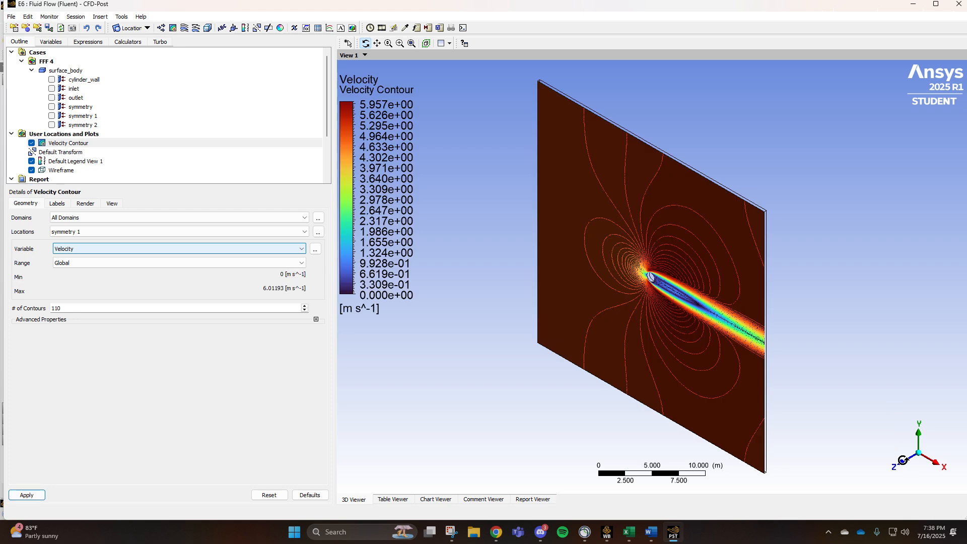
# - View the velocity contour face-on along the Z axis and examine the flow around the cylinder and its wake
pyautogui.click(903, 460)
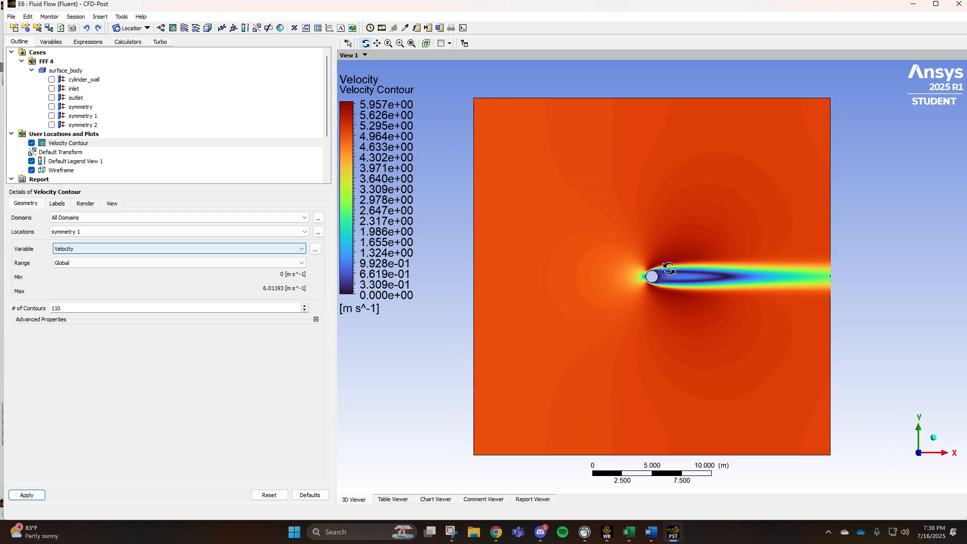
pyautogui.scroll(6, 703, 300)
pyautogui.scroll(-1, 851, 283)
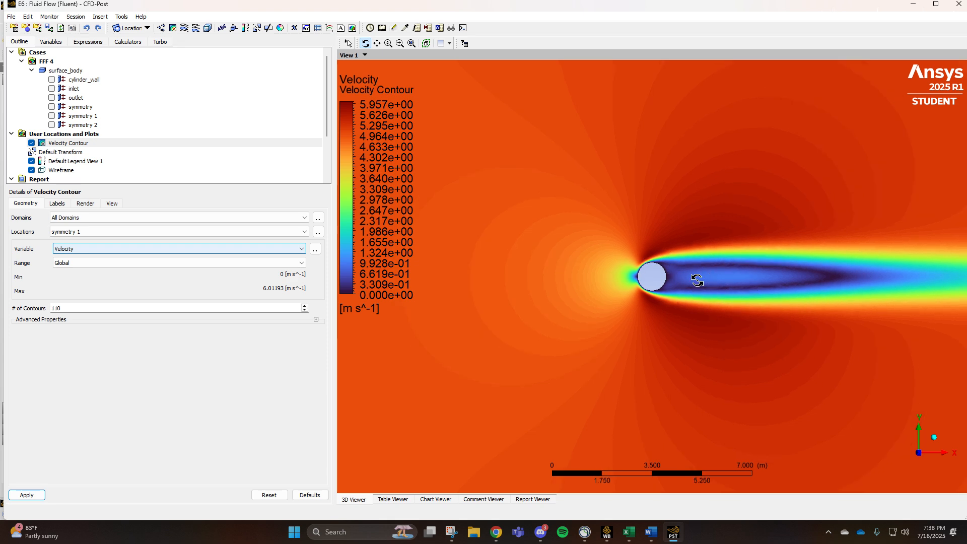
pyautogui.scroll(2, 699, 279)
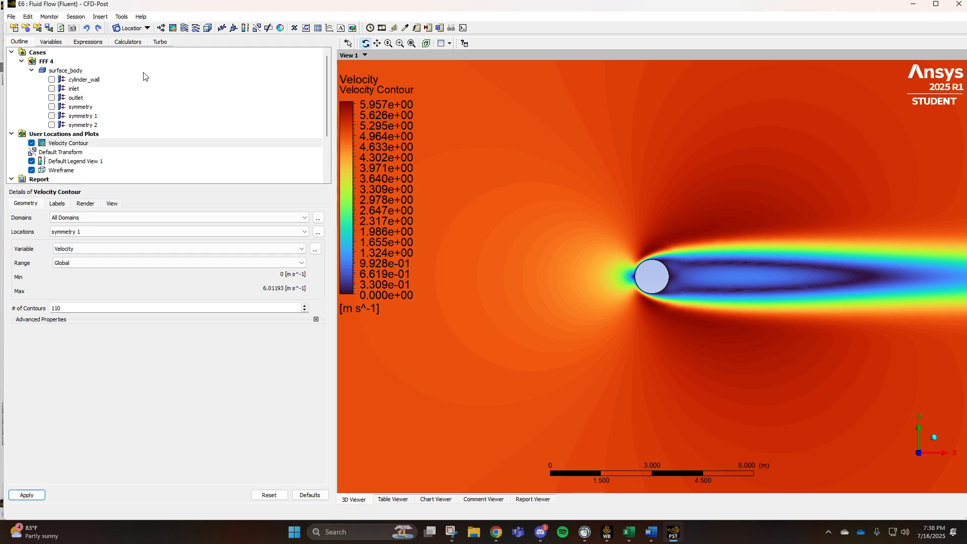
# - Hide the velocity contour and insert a contour named Pressure Contour
pyautogui.click(31, 144)
pyautogui.click(173, 29)
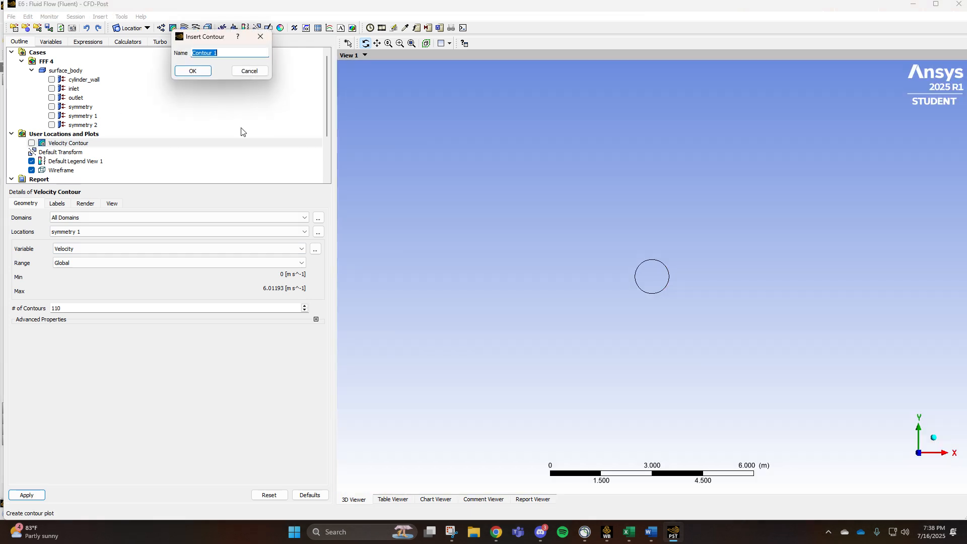
pyautogui.write('Pressure')
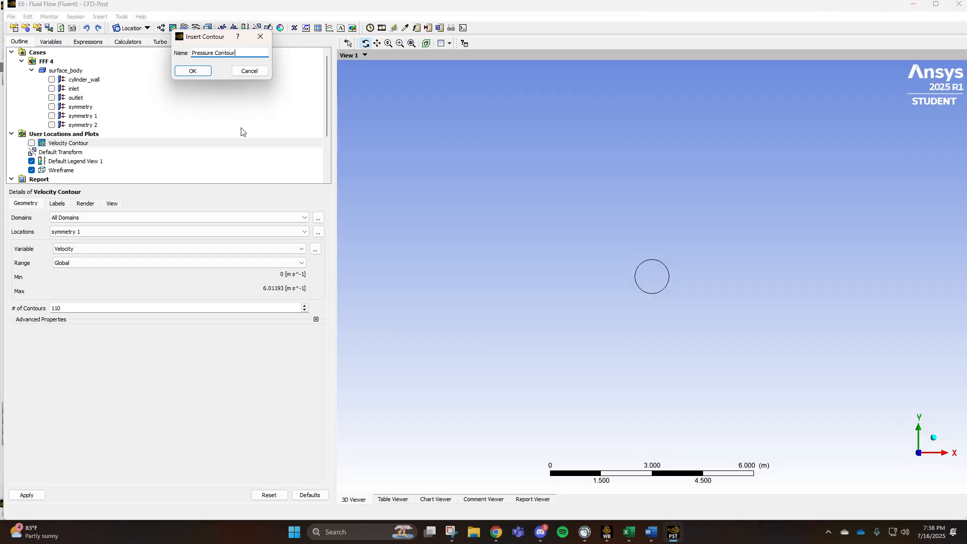
pyautogui.press('Return')
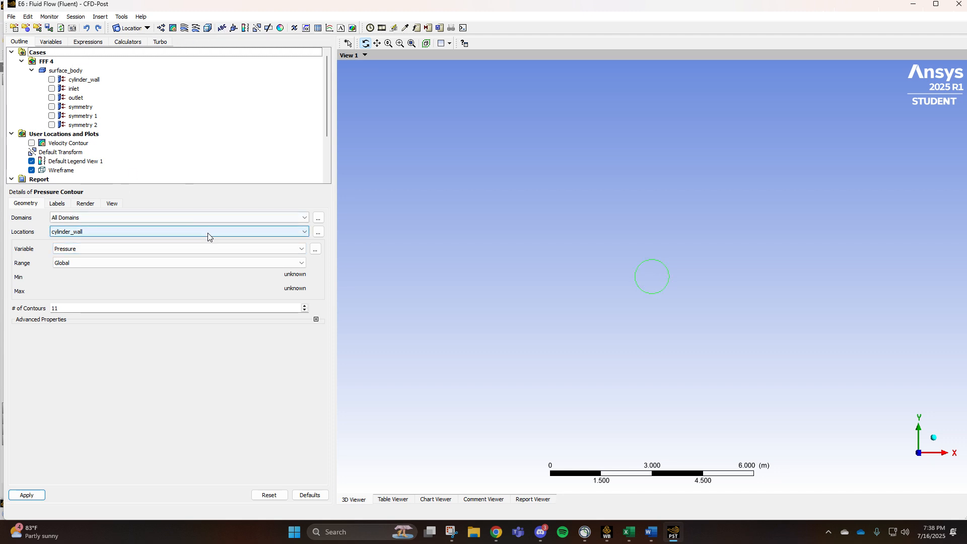
# - Define the contour on symmetry 1 with the Pressure variable and 110 contours, and apply it
pyautogui.click(301, 248)
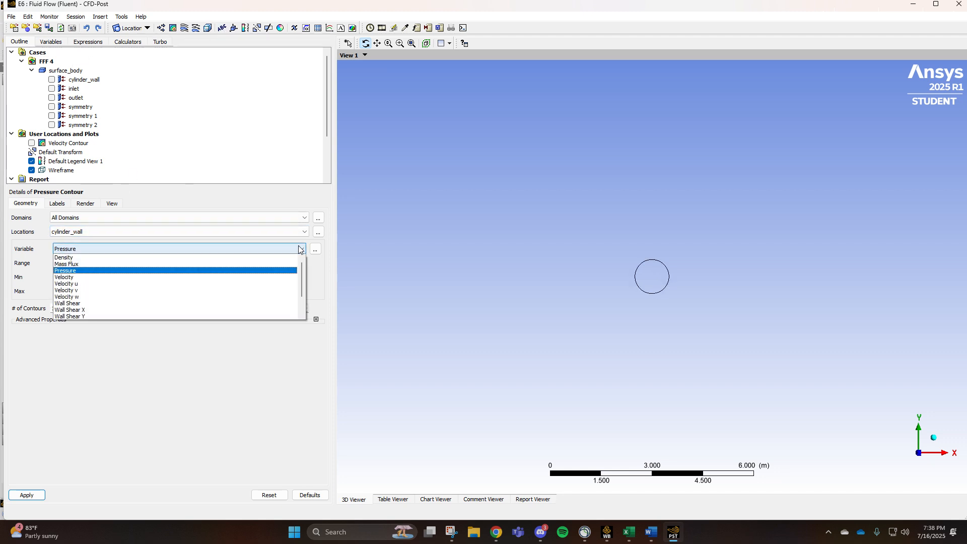
pyautogui.click(81, 273)
pyautogui.click(101, 232)
pyautogui.click(70, 272)
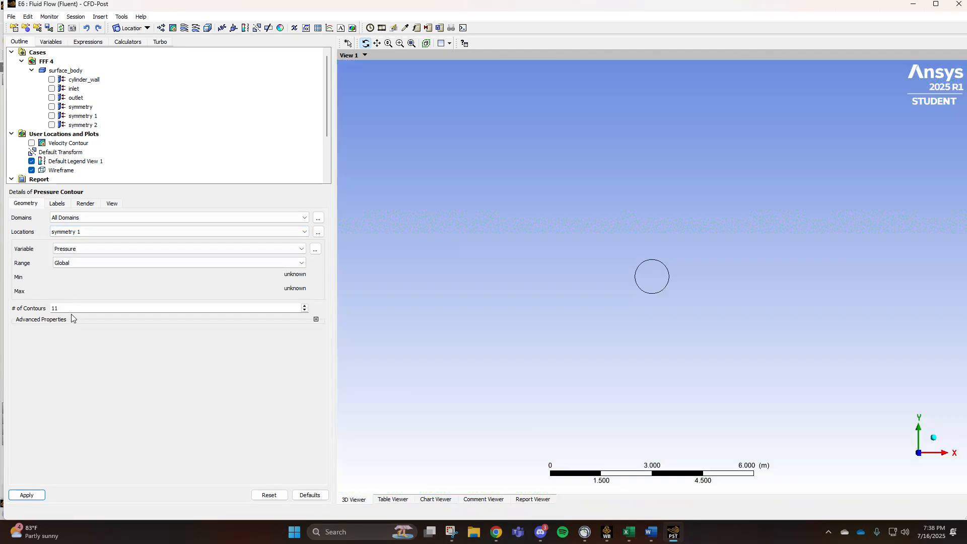
pyautogui.write('0')
pyautogui.click(28, 495)
pyautogui.scroll(2, 650, 264)
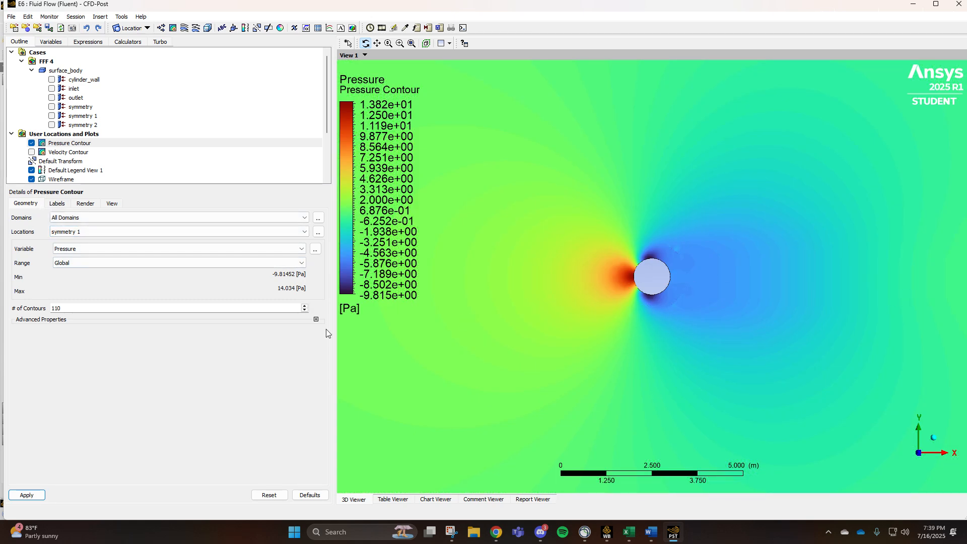
# - Hide the pressure contour and insert a streamline with the default name
pyautogui.click(31, 144)
pyautogui.click(184, 28)
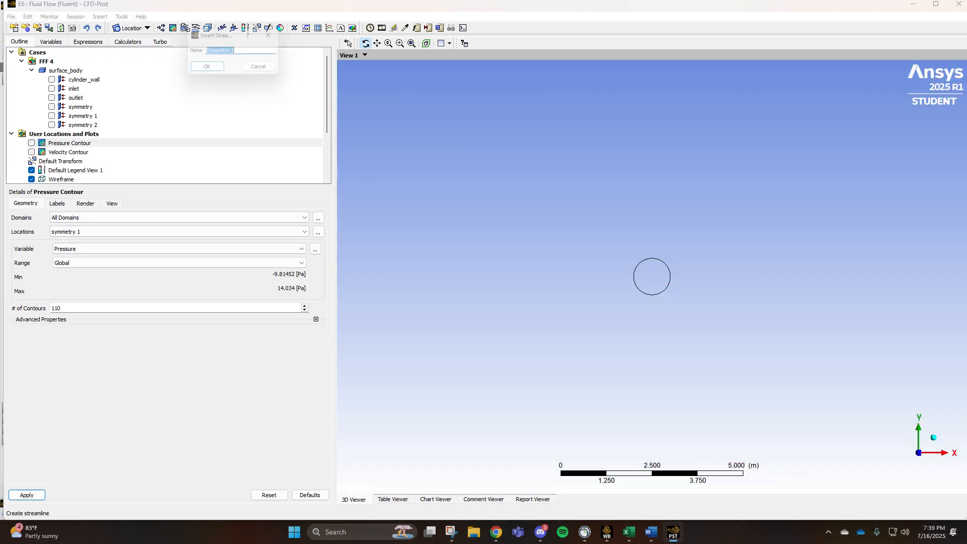
pyautogui.click(215, 73)
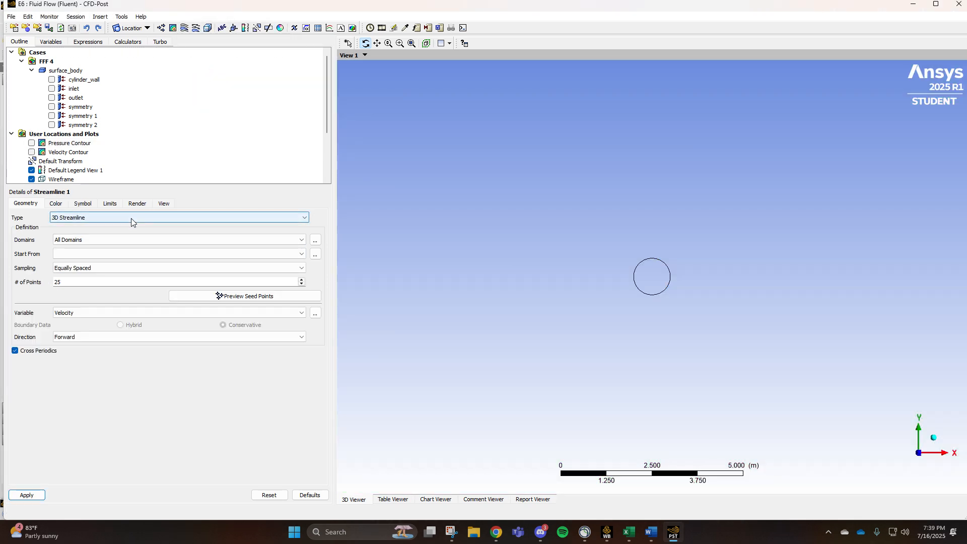
# - Define the streamline as a Surface Streamline on symmetry 1 with 1000 equally spaced points, and apply it
pyautogui.click(130, 219)
pyautogui.click(76, 230)
pyautogui.click(81, 239)
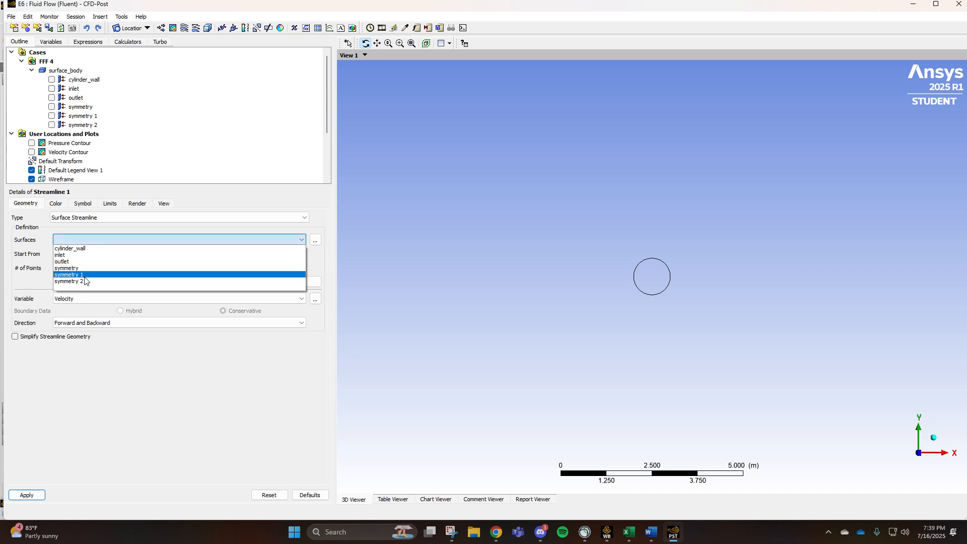
pyautogui.click(85, 275)
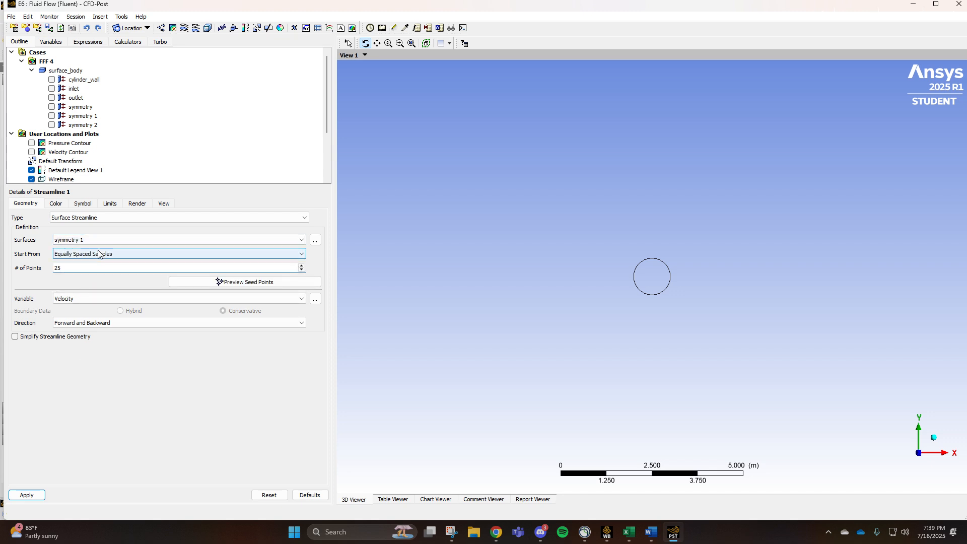
pyautogui.write('1000')
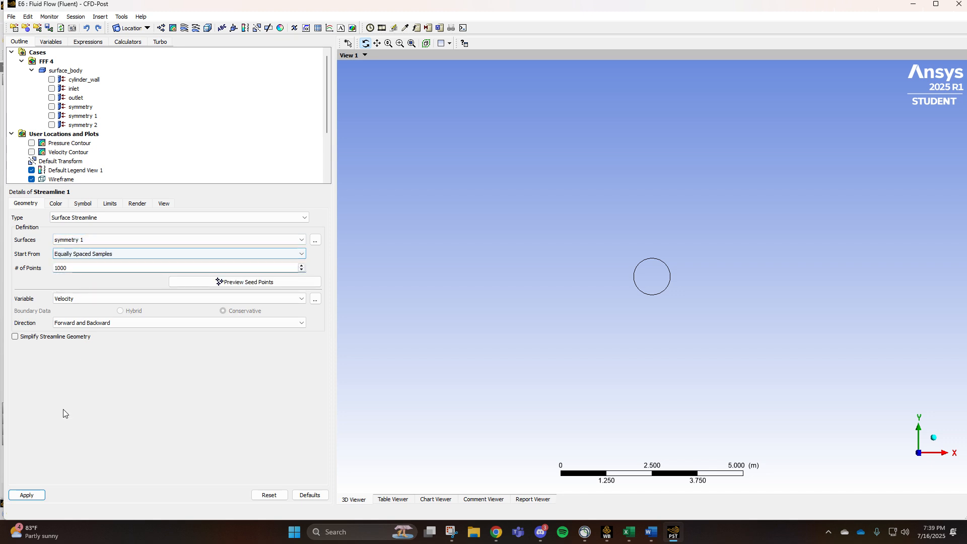
pyautogui.click(27, 495)
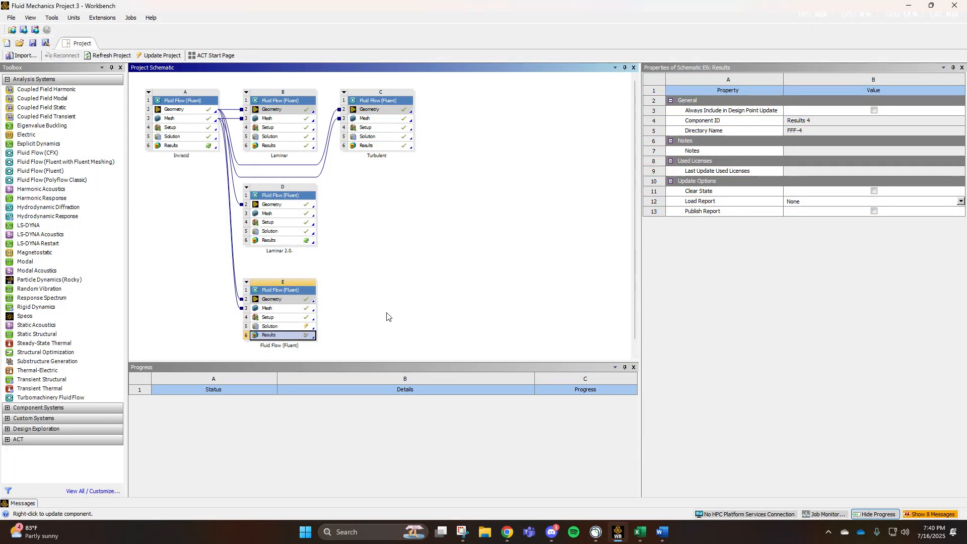
# - Open the Setup of Fluid Flow (Fluent) system E from Workbench in Fluent and dismiss the behavioral changes notice
pyautogui.click(388, 317)
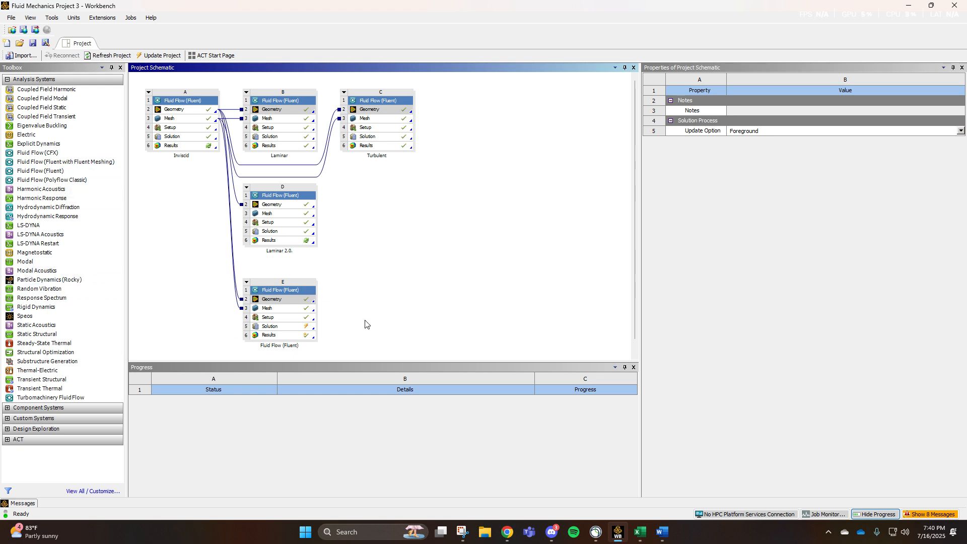
pyautogui.rightClick(306, 318)
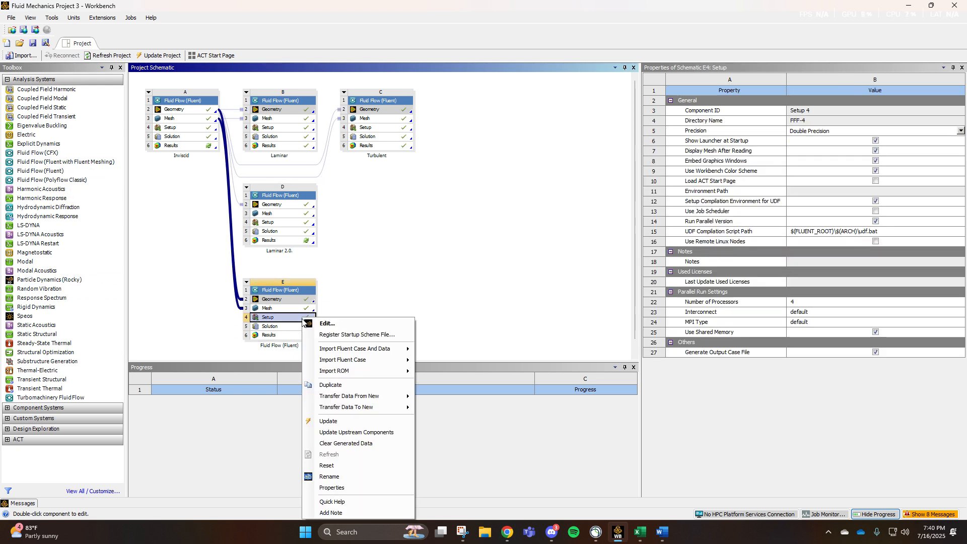
pyautogui.click(269, 347)
pyautogui.rightClick(289, 323)
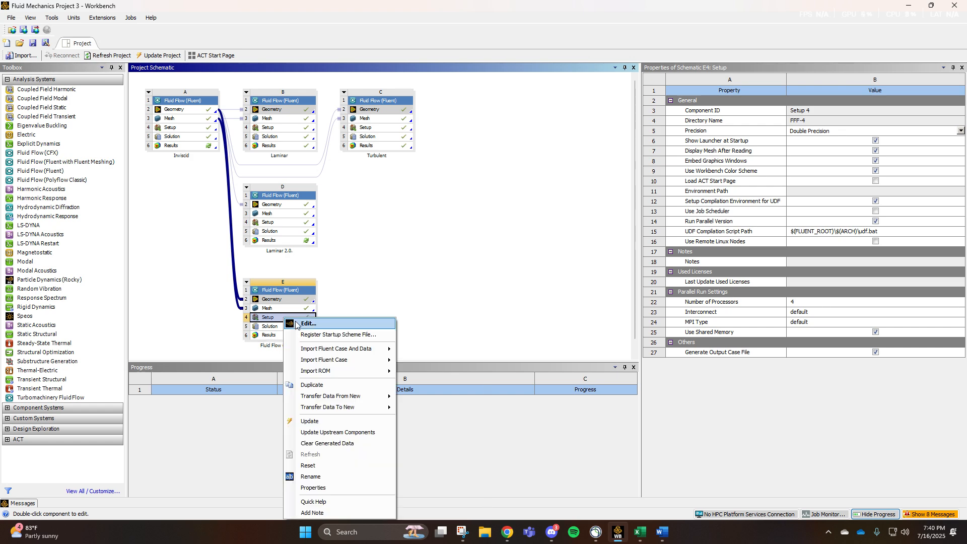
pyautogui.click(298, 324)
pyautogui.click(496, 299)
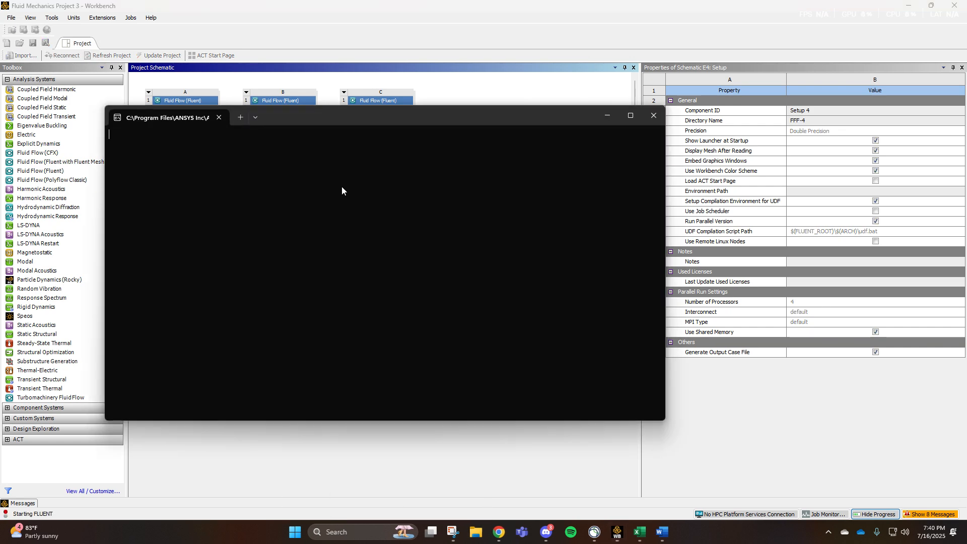
pyautogui.click(443, 381)
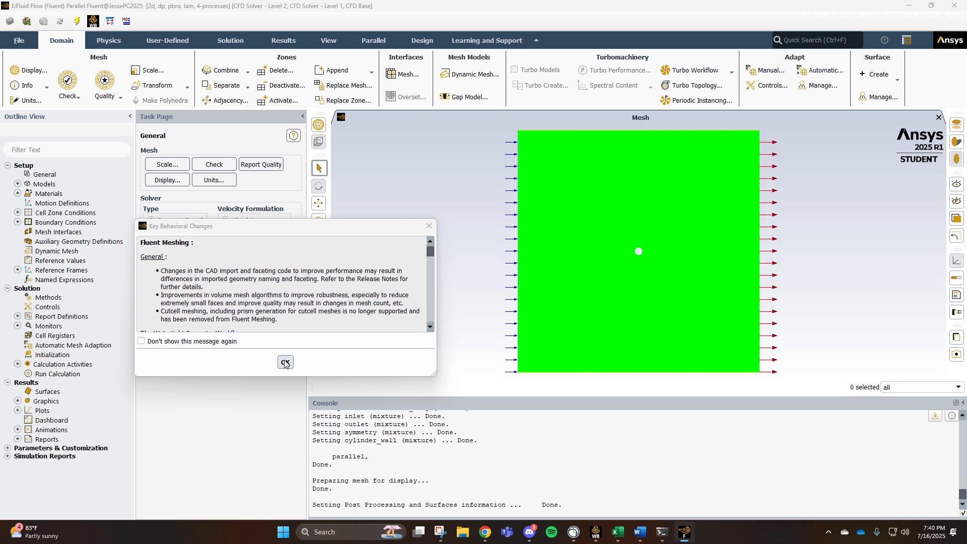
pyautogui.click(285, 363)
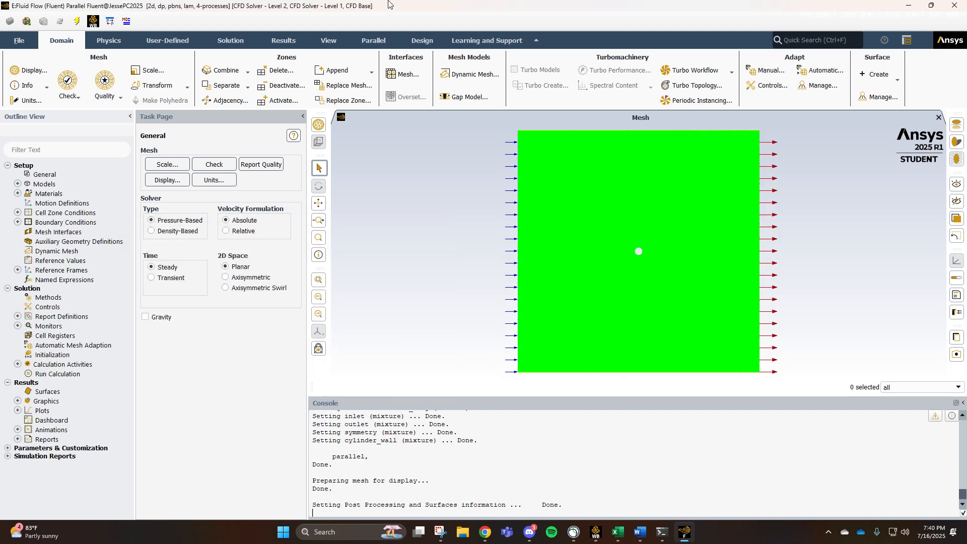
# - Change the viscous model to Spalart-Allmaras (1 eqn)
pyautogui.click(18, 184)
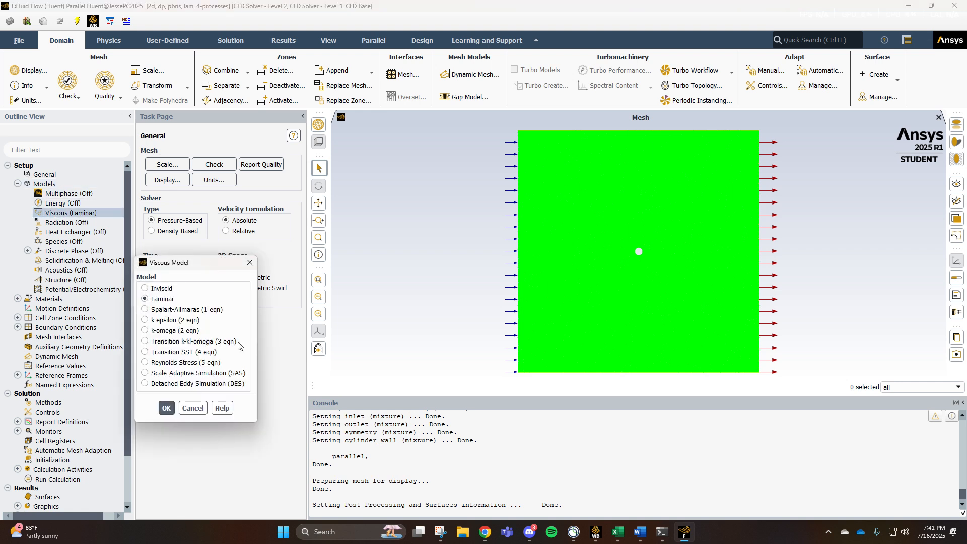
pyautogui.click(181, 309)
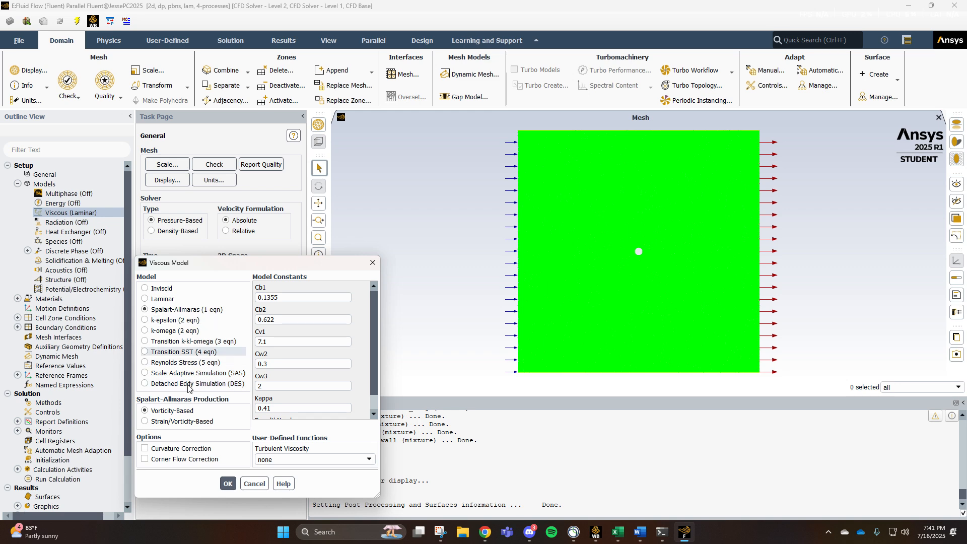
pyautogui.click(227, 483)
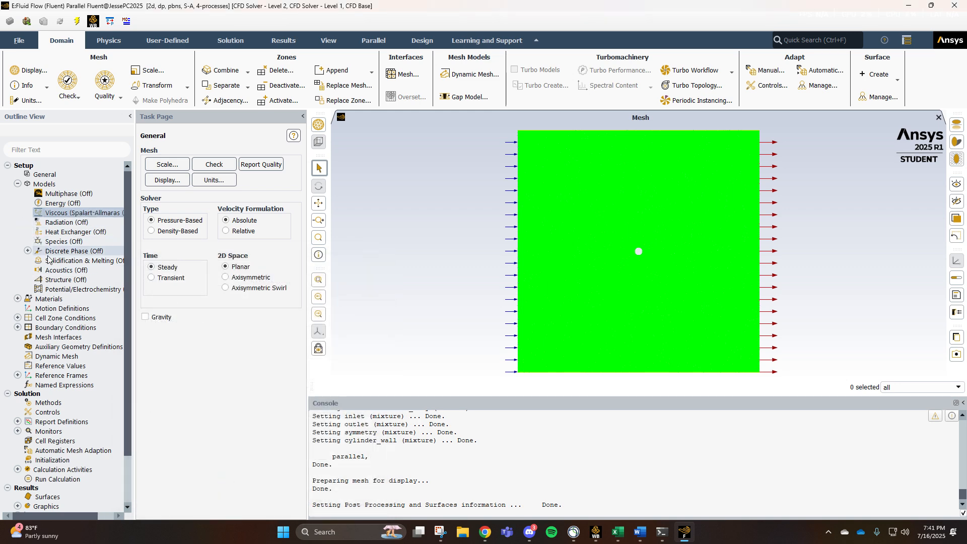
# - Set the constant viscosity of the fluid material air to 0.00001 kg/(m s) and apply the change
pyautogui.click(18, 299)
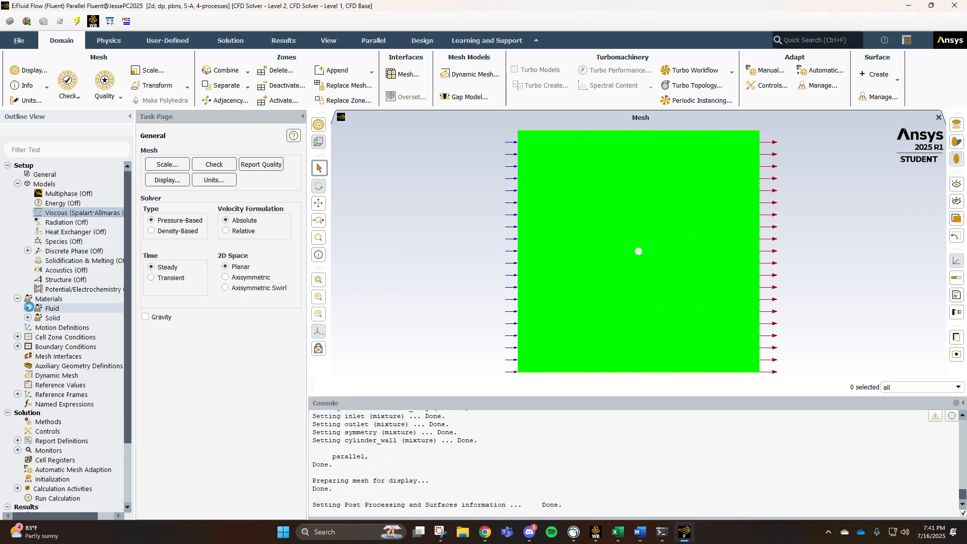
pyautogui.click(28, 309)
pyautogui.doubleClick(46, 318)
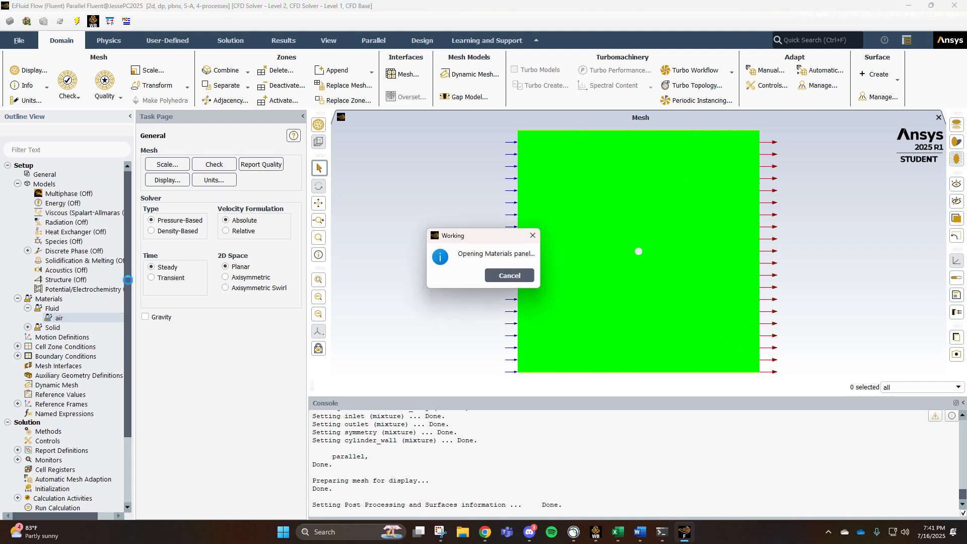
pyautogui.click(439, 290)
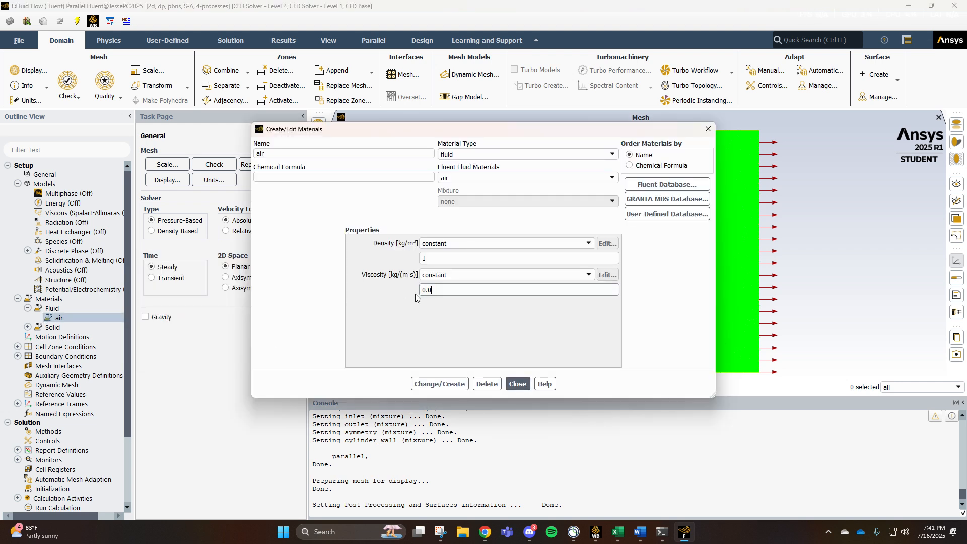
pyautogui.write('0.00001')
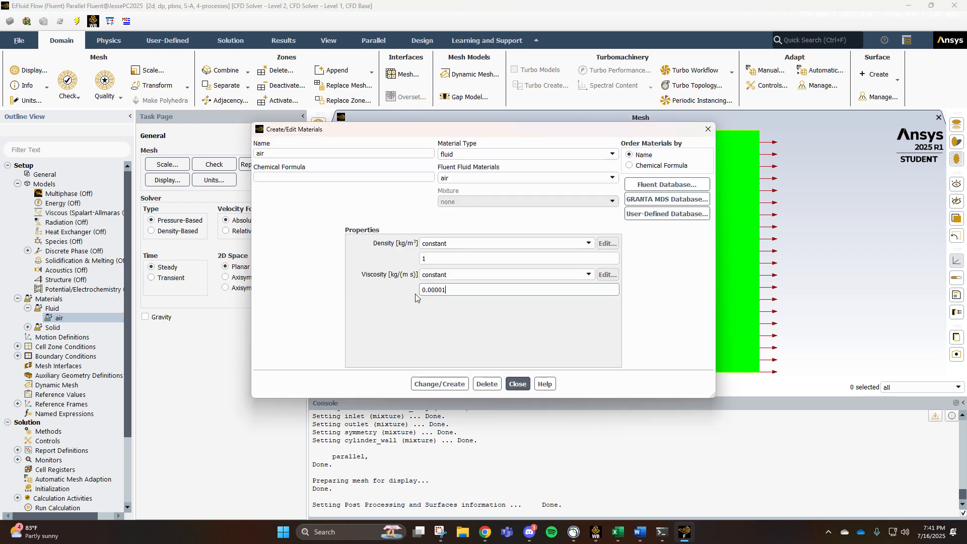
pyautogui.click(441, 382)
pyautogui.click(518, 384)
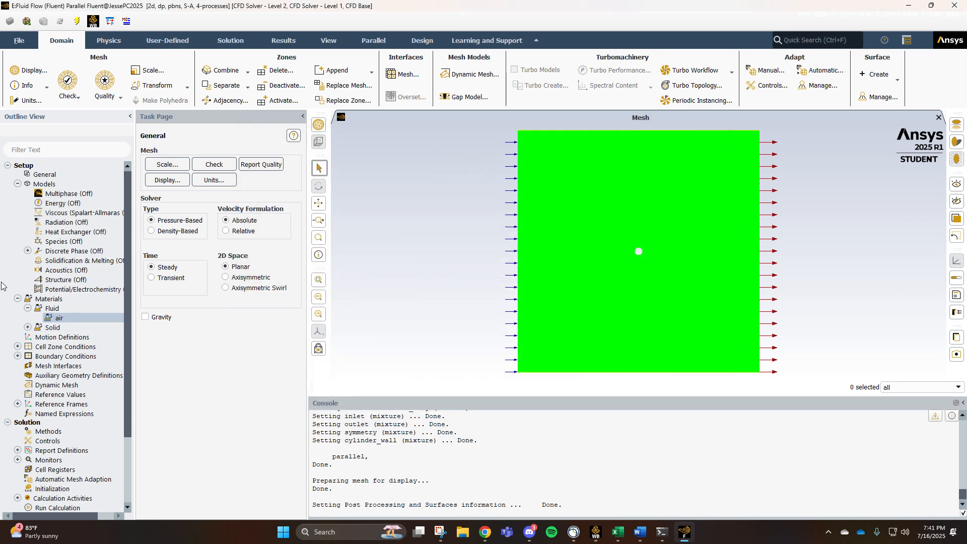
# - Check the air properties assigned to the surface_body cell zone
pyautogui.click(18, 348)
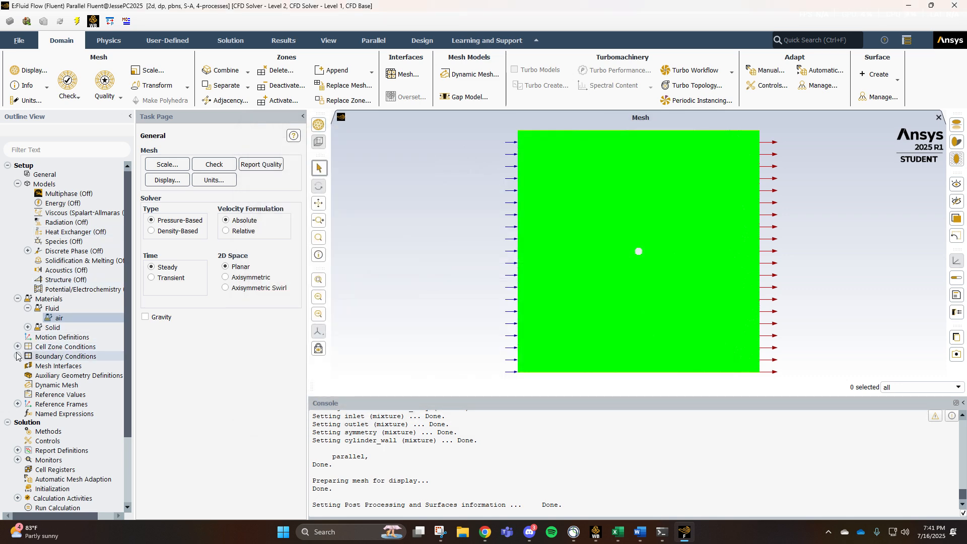
pyautogui.click(27, 357)
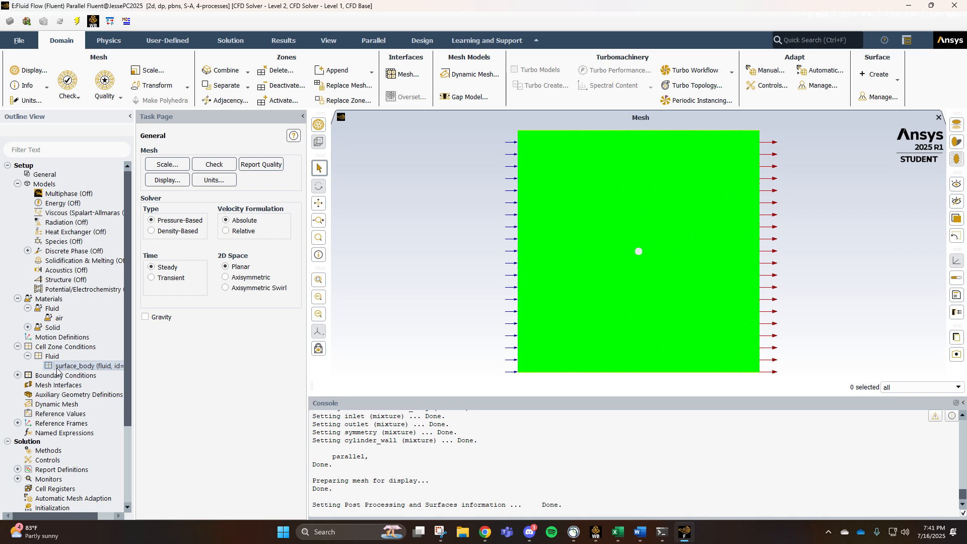
pyautogui.click(284, 301)
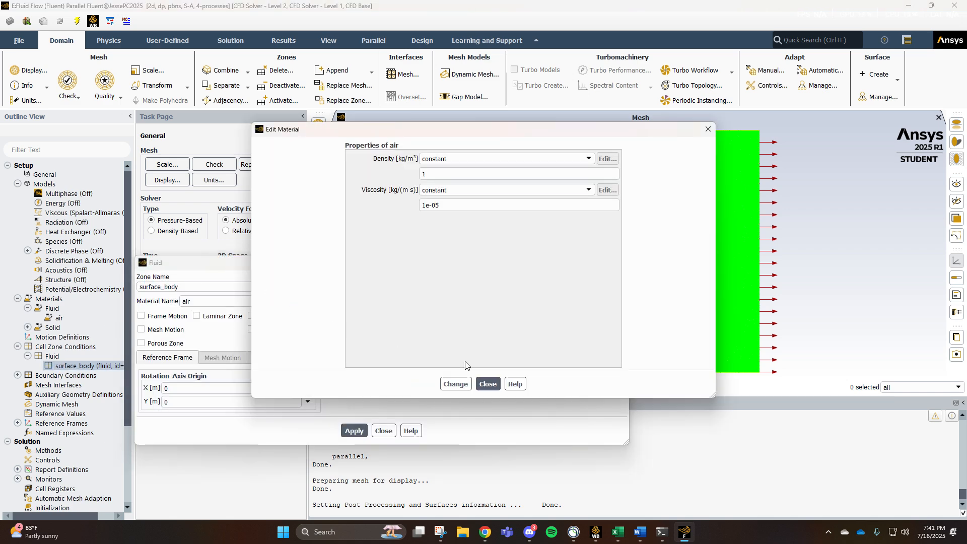
pyautogui.click(488, 384)
pyautogui.click(383, 430)
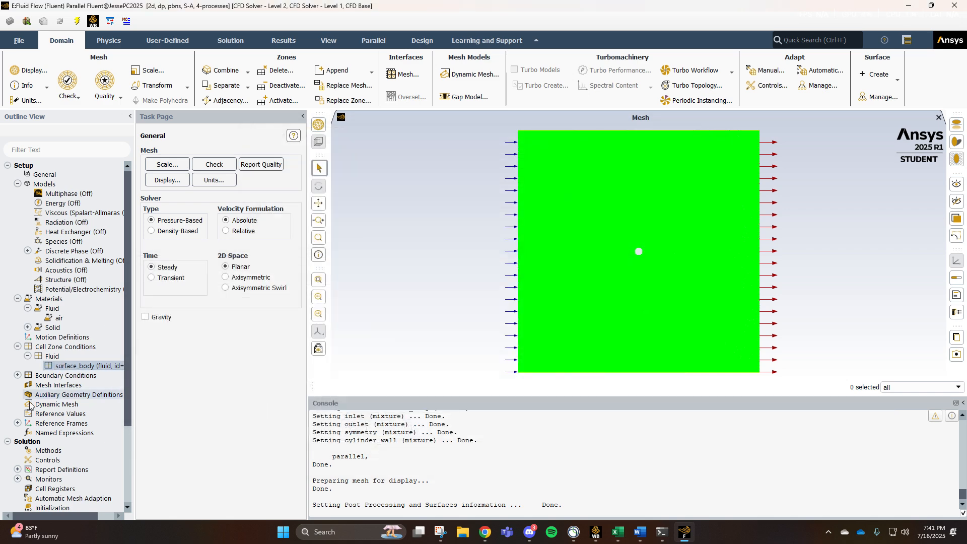
# - Set the inlet boundary's velocity magnitude to 6 m/s and apply it
pyautogui.click(18, 375)
pyautogui.click(28, 385)
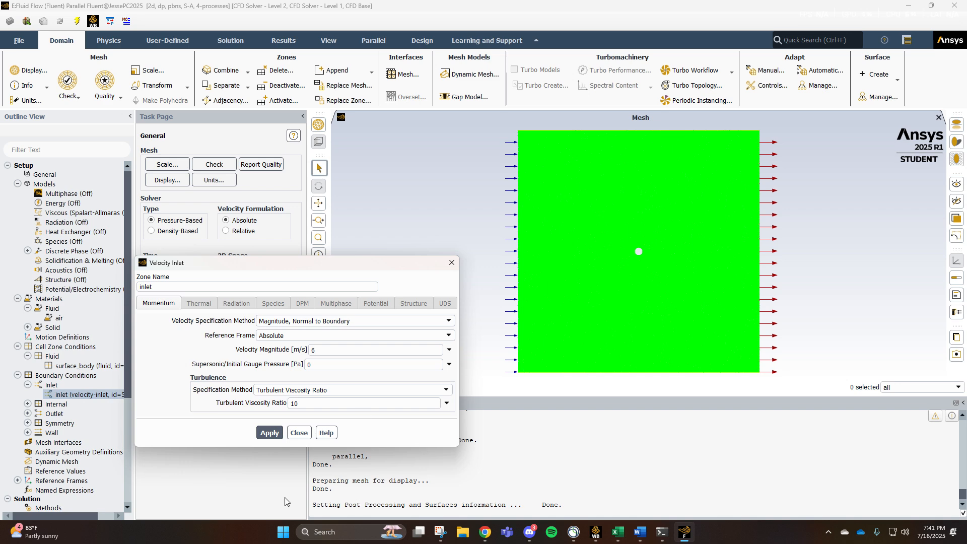
pyautogui.click(262, 430)
pyautogui.click(300, 433)
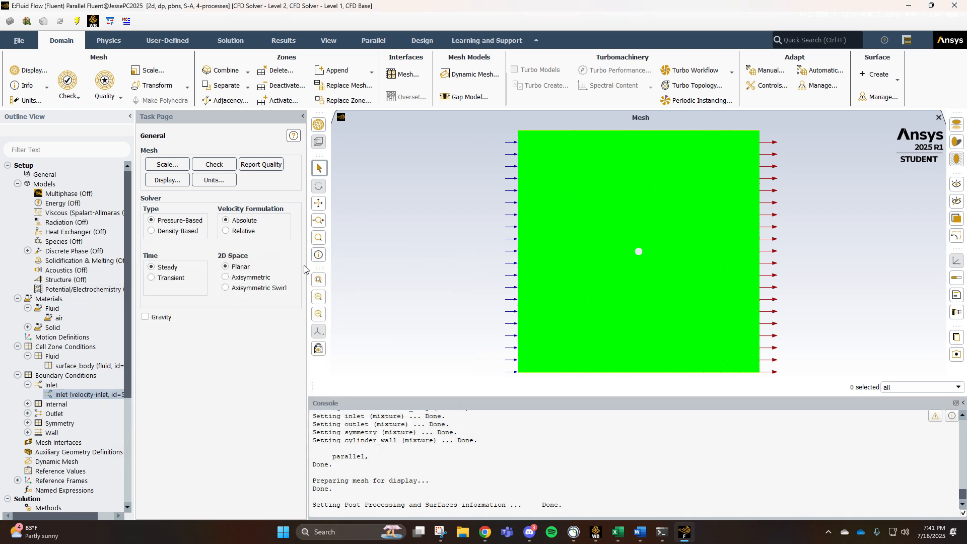
# - Review the boundary condition settings of the outlet and the cylinder_wall
pyautogui.click(28, 385)
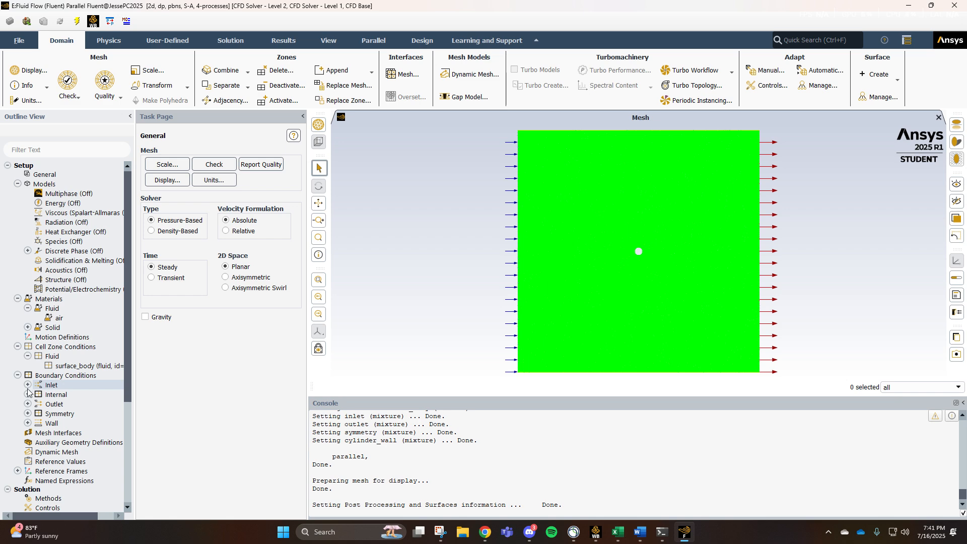
pyautogui.click(28, 394)
pyautogui.click(28, 414)
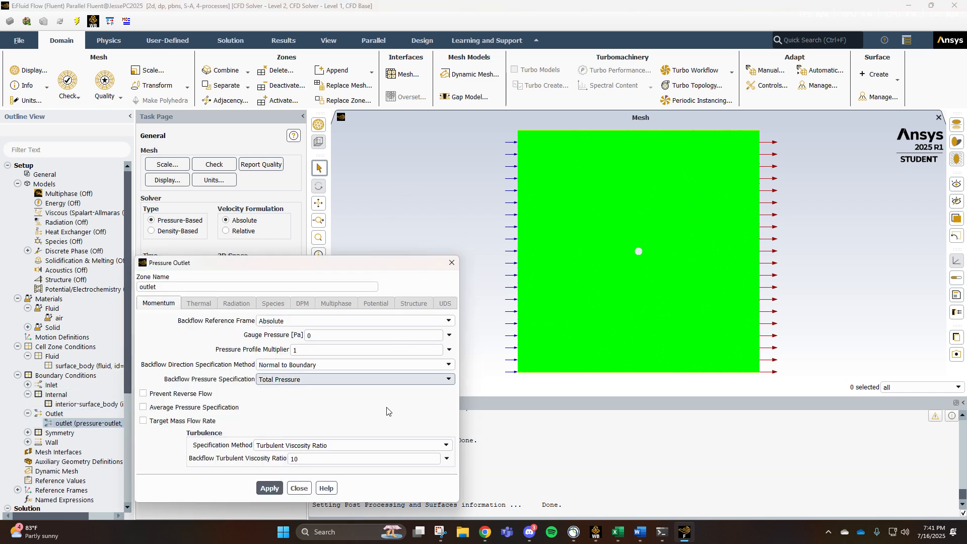
pyautogui.click(298, 493)
pyautogui.click(27, 442)
pyautogui.click(51, 452)
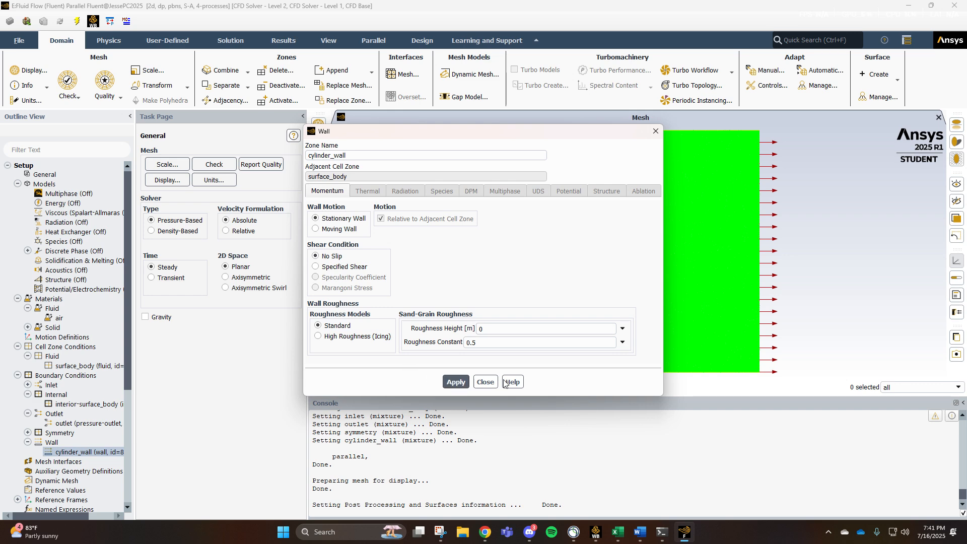
pyautogui.click(485, 382)
# - Collapse the expanded setup branches and compute the reference values from the inlet
pyautogui.click(17, 376)
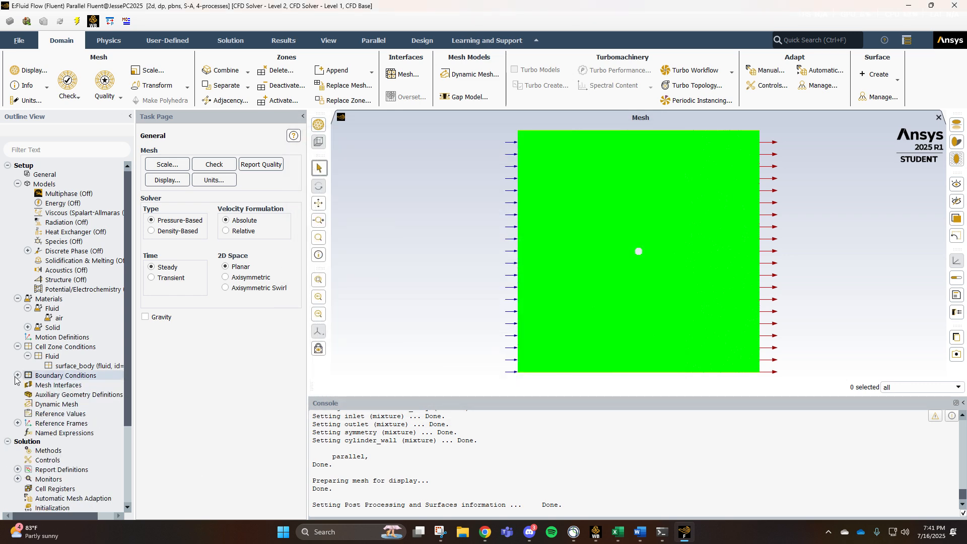
pyautogui.click(18, 346)
pyautogui.click(17, 299)
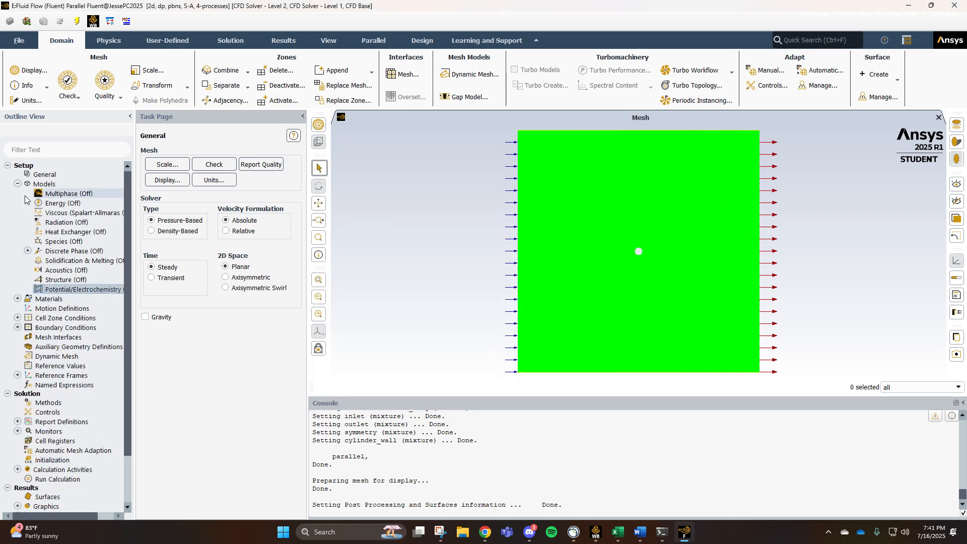
pyautogui.click(17, 184)
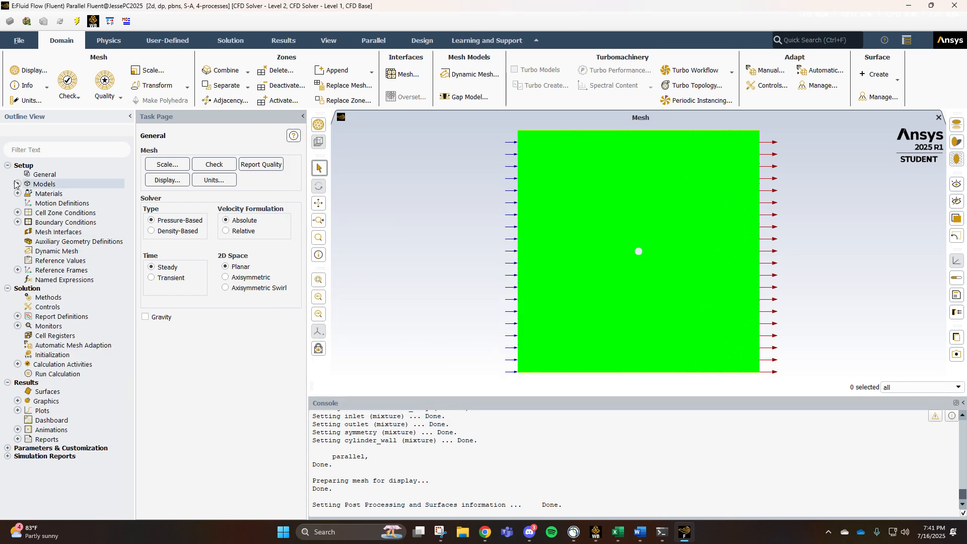
pyautogui.click(53, 263)
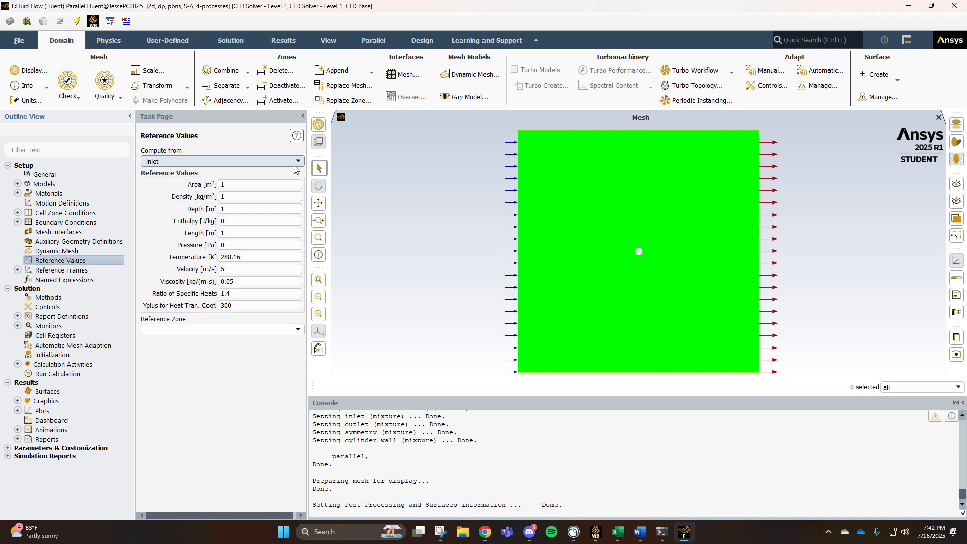
pyautogui.click(236, 161)
pyautogui.click(236, 180)
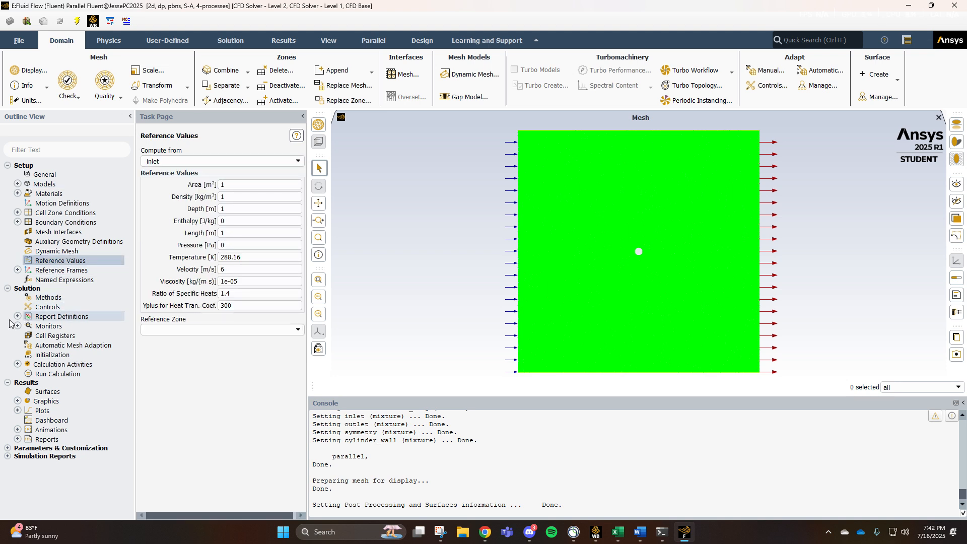
# - Set the pressure spatial discretization to Second Order in the solution methods
pyautogui.click(46, 298)
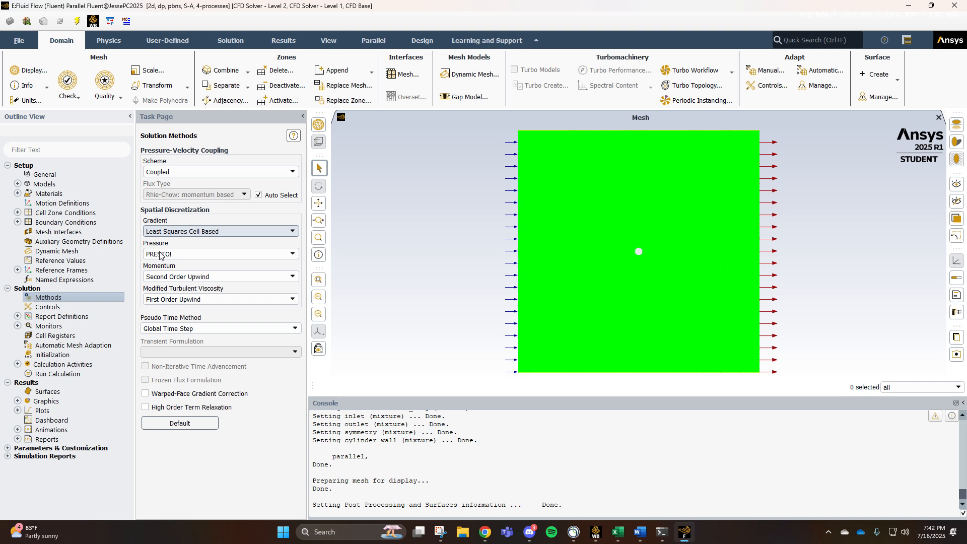
pyautogui.click(230, 254)
pyautogui.click(206, 265)
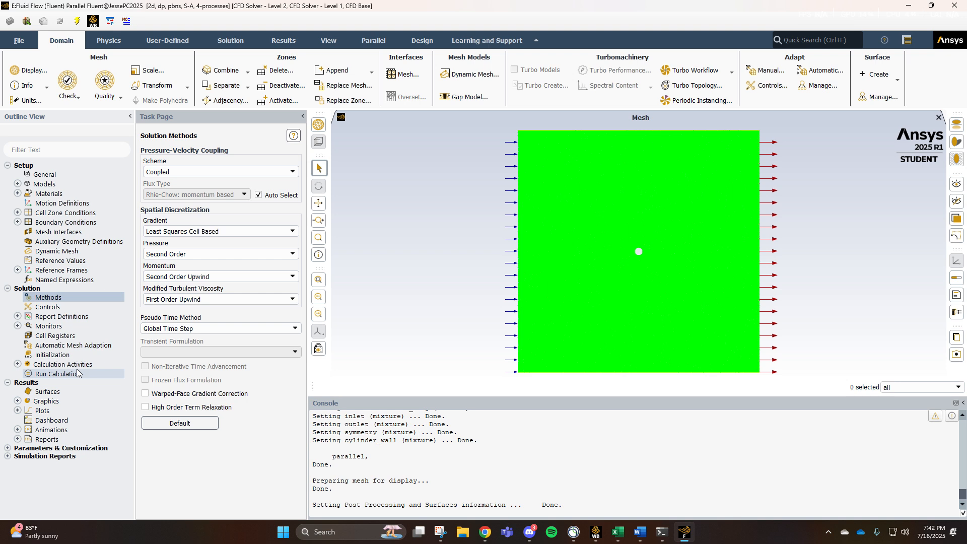
# - Check the existing report definitions and the solution monitors
pyautogui.click(13, 319)
pyautogui.click(16, 316)
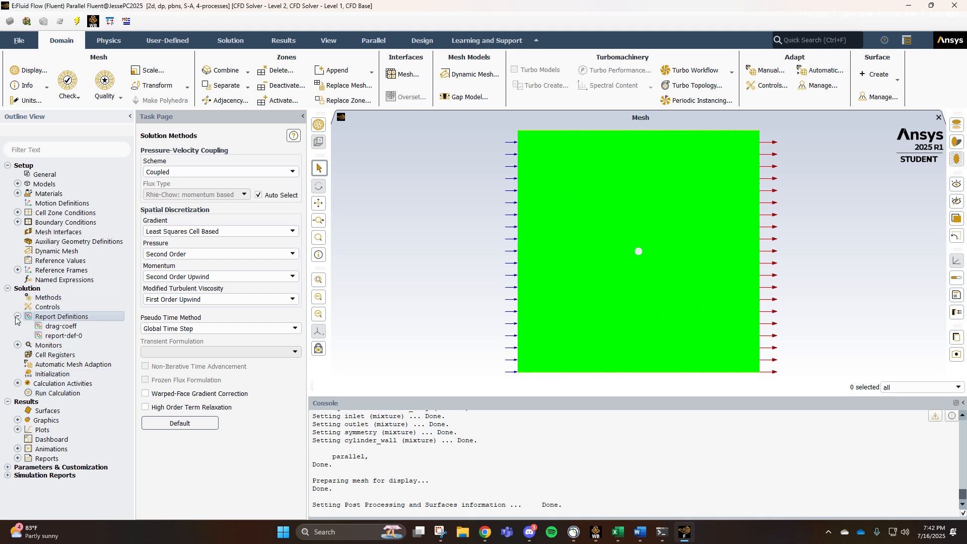
pyautogui.click(19, 318)
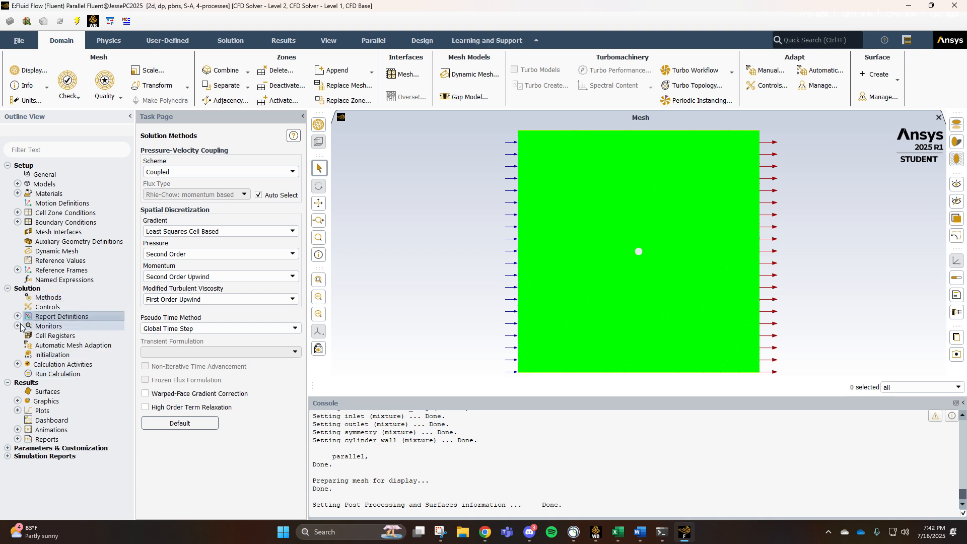
pyautogui.click(18, 326)
pyautogui.click(19, 328)
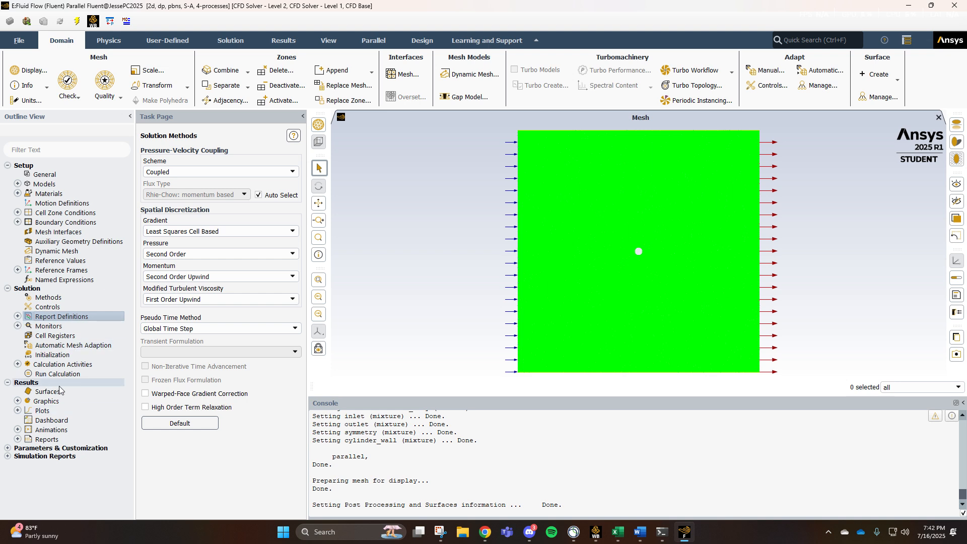
# - Initialize the solution with the Hybrid Initialization method
pyautogui.click(42, 356)
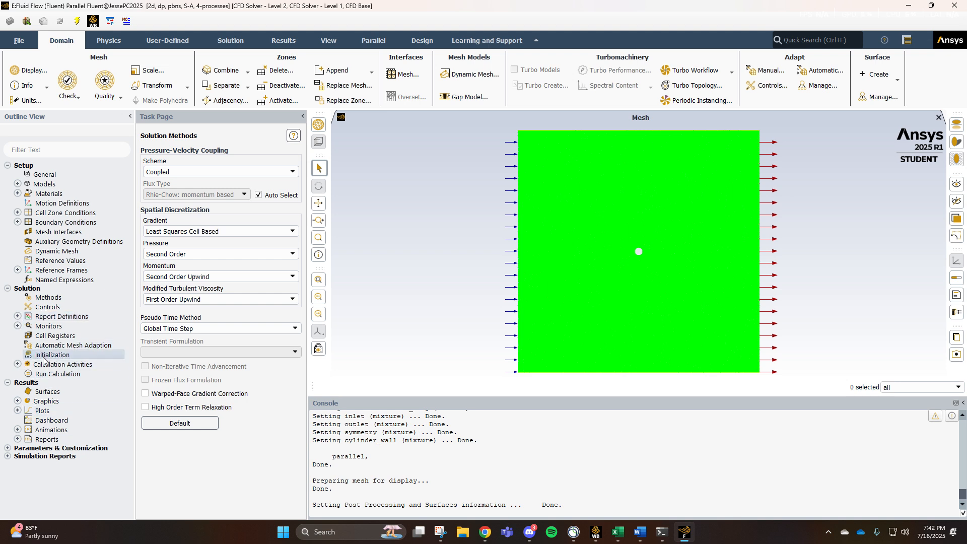
pyautogui.doubleClick(44, 355)
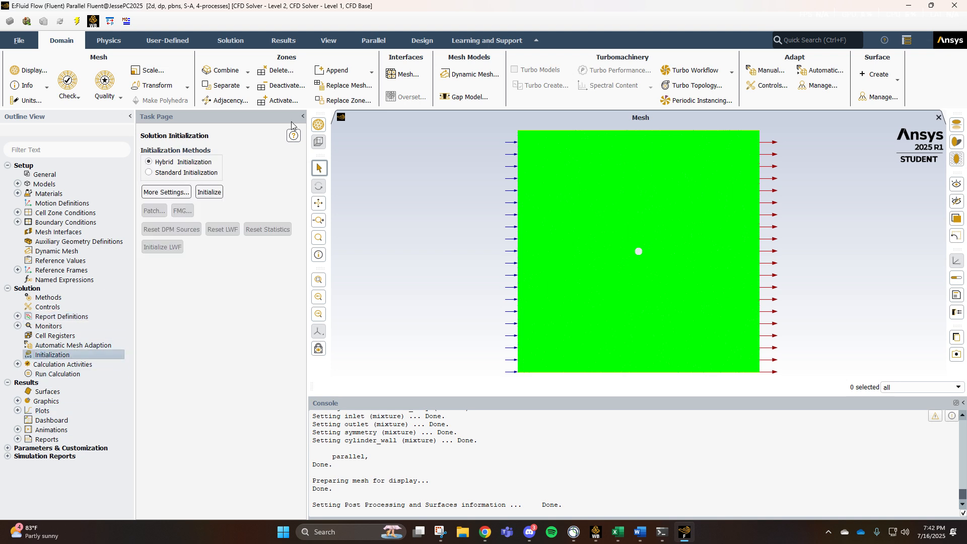
pyautogui.click(209, 193)
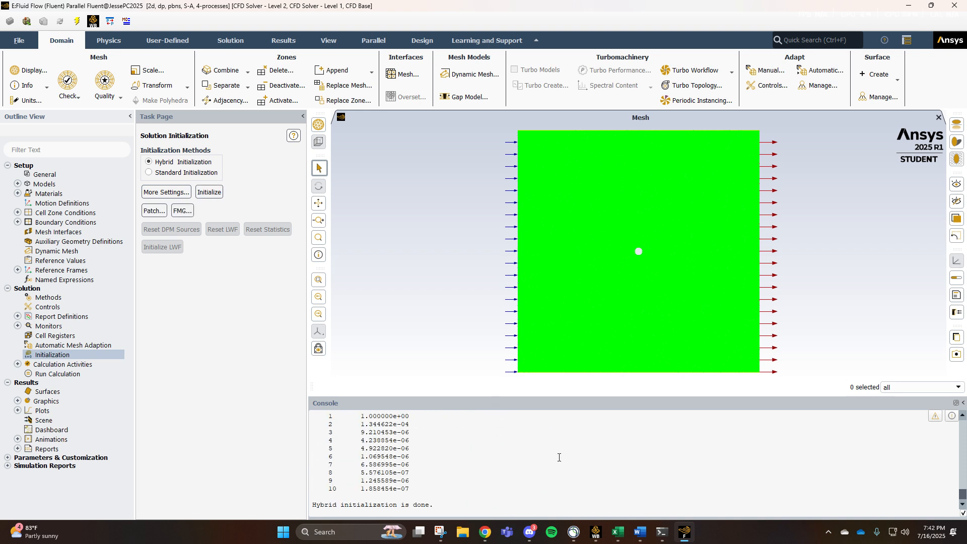
# - Run the calculation for 1000 iterations and dismiss the completion message
pyautogui.click(45, 374)
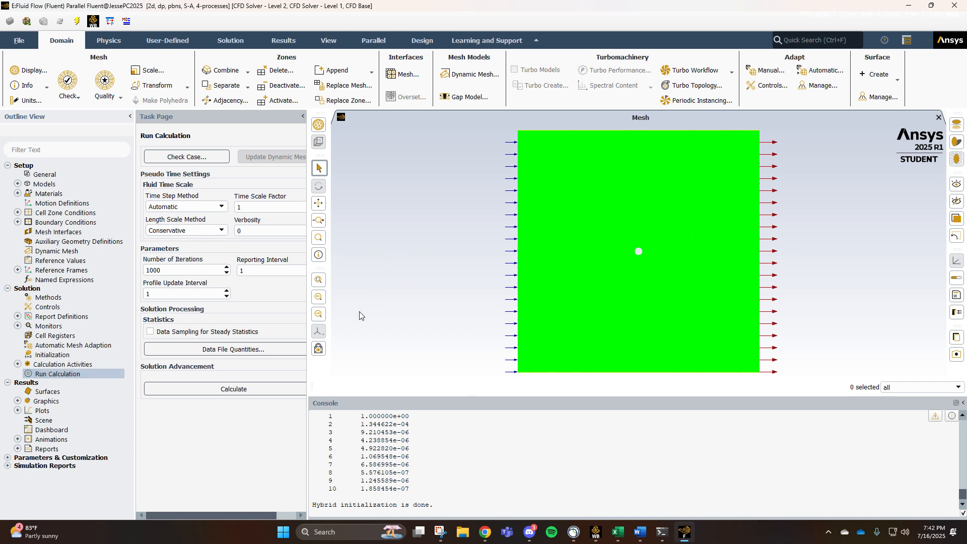
pyautogui.click(241, 397)
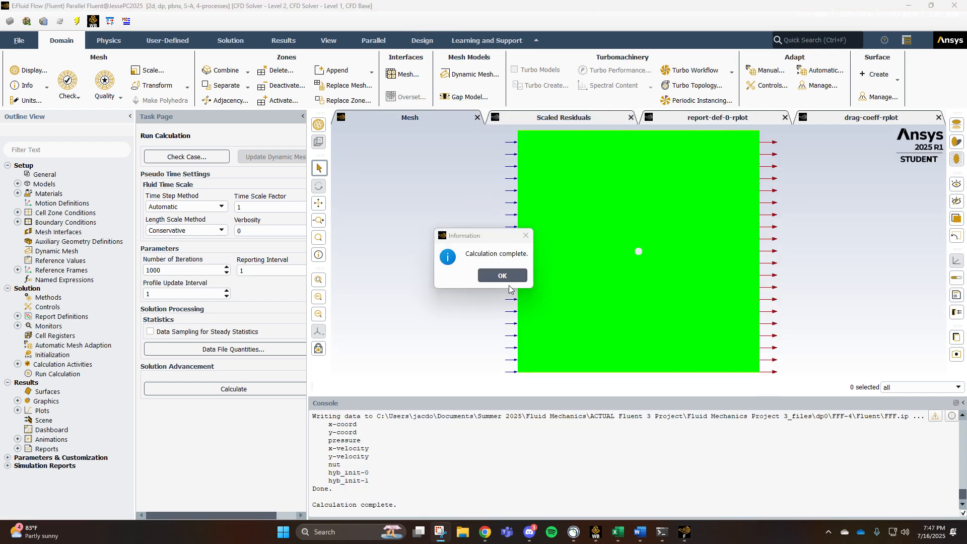
pyautogui.click(503, 277)
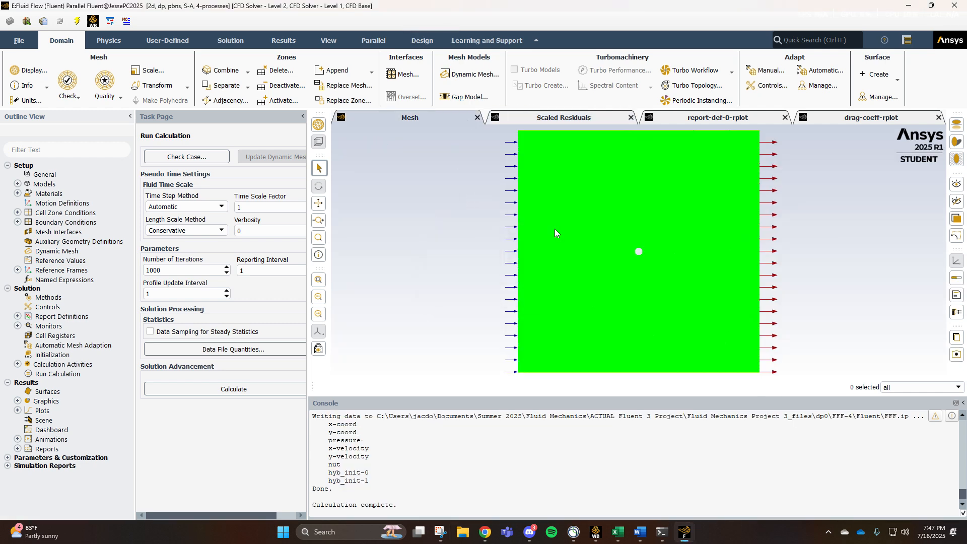
# - Examine the scaled residuals plot, the final iterations in the console and the drag coefficient plot
pyautogui.click(576, 119)
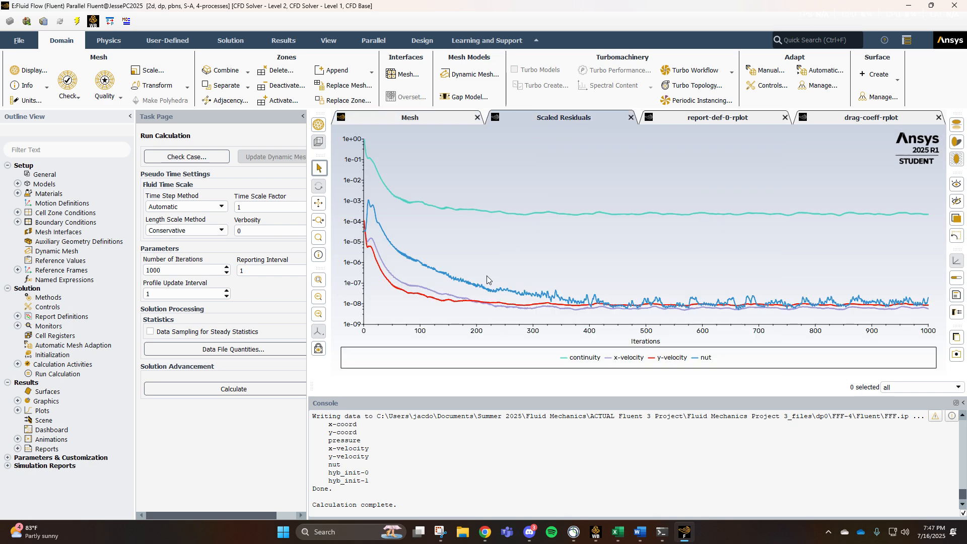
pyautogui.scroll(4, 439, 463)
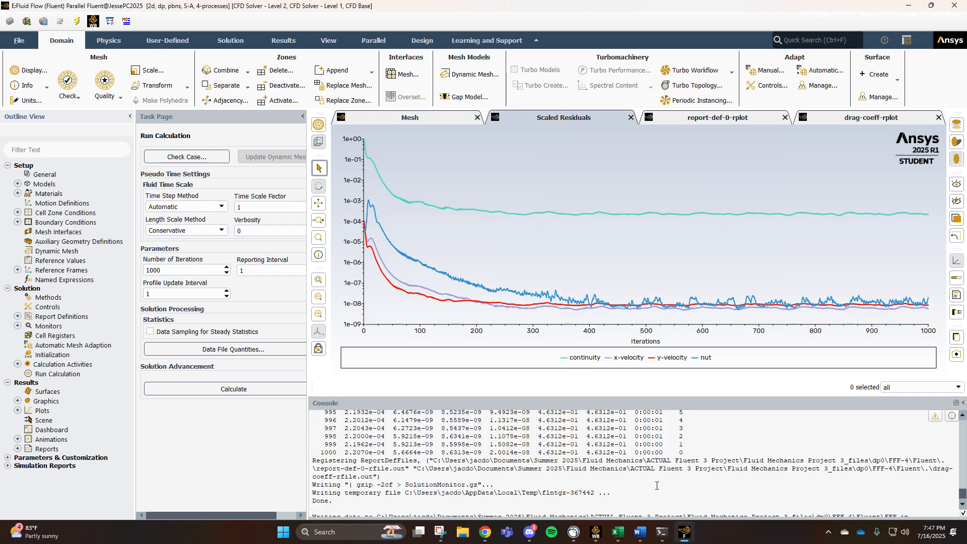
pyautogui.scroll(-4, 656, 485)
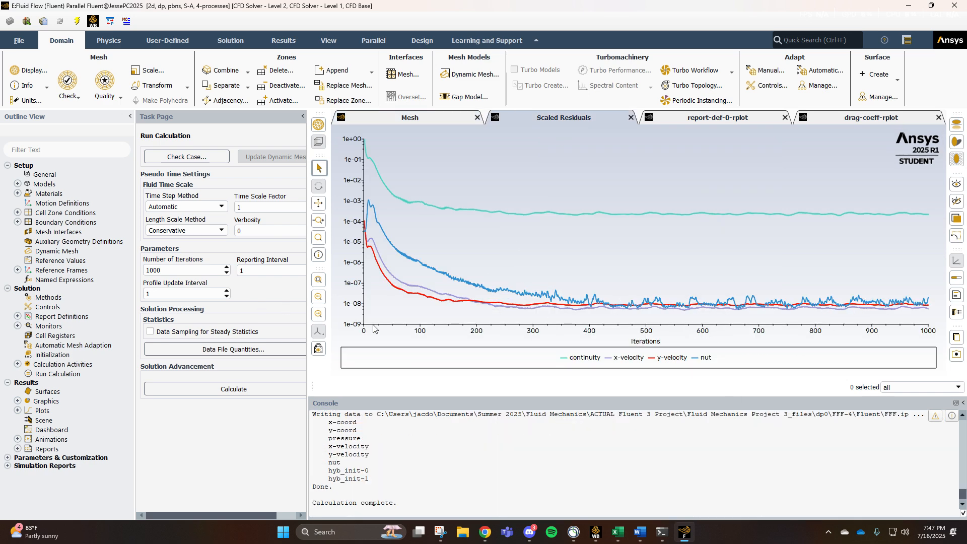
pyautogui.scroll(4, 627, 474)
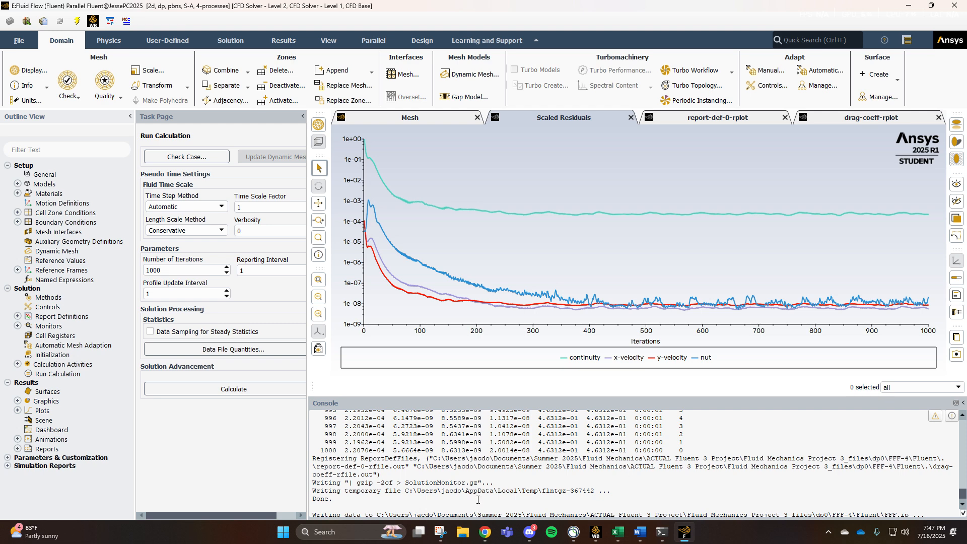
pyautogui.scroll(2, 572, 469)
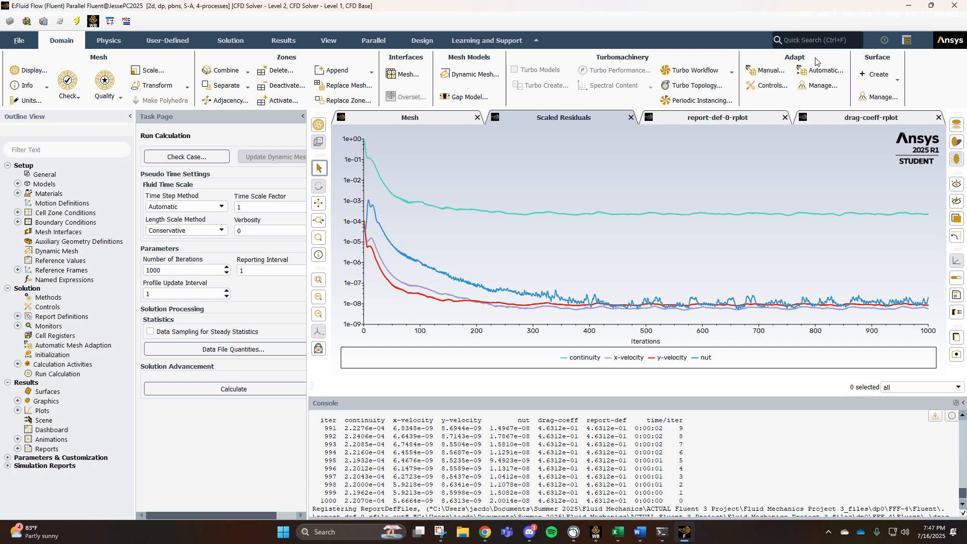
pyautogui.click(851, 119)
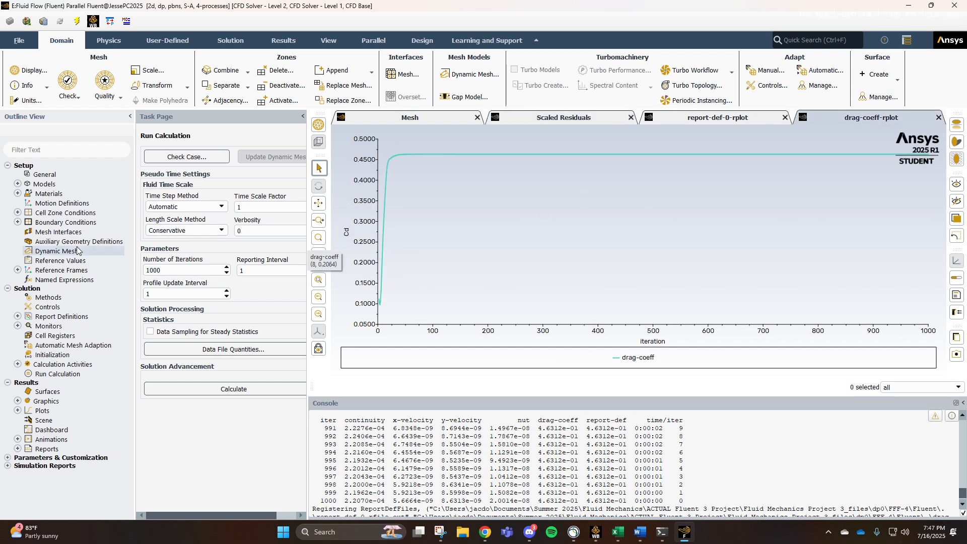
# - Create an XY plot of velocity magnitude along the cylinder_wall surface
pyautogui.click(18, 411)
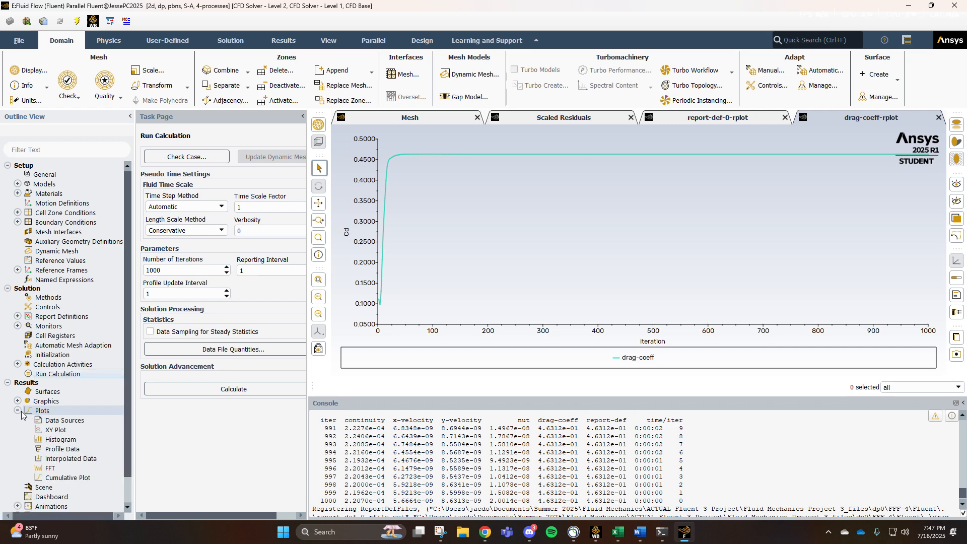
pyautogui.doubleClick(55, 430)
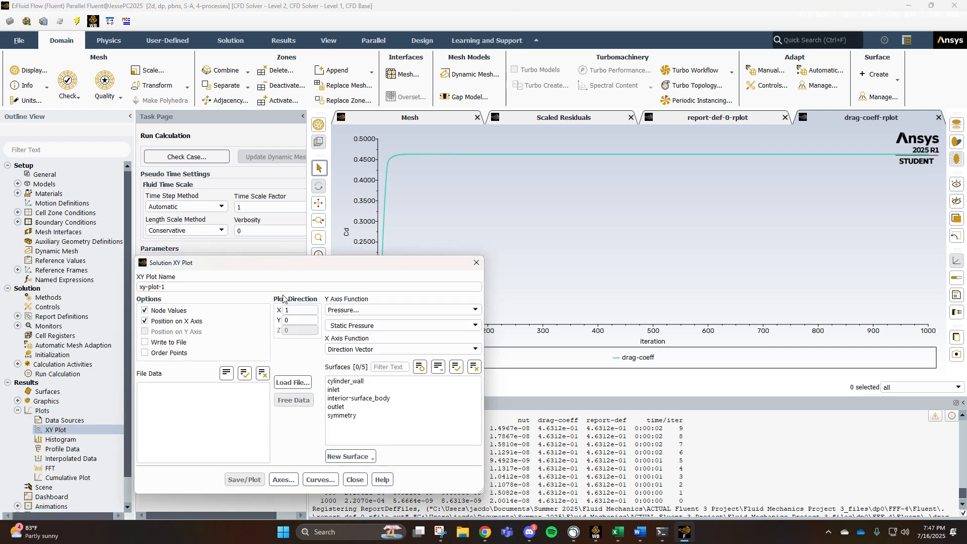
pyautogui.click(473, 310)
pyautogui.click(347, 336)
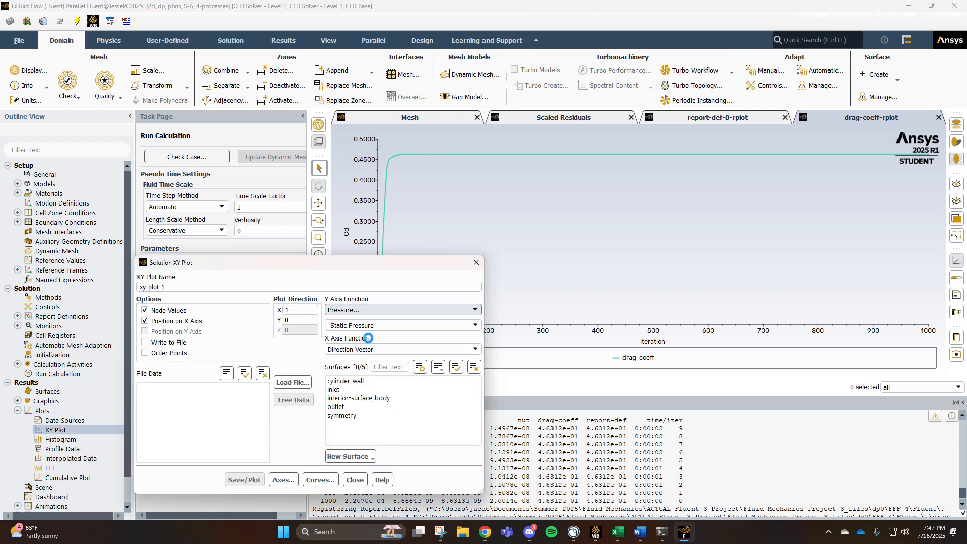
pyautogui.click(346, 381)
pyautogui.click(261, 478)
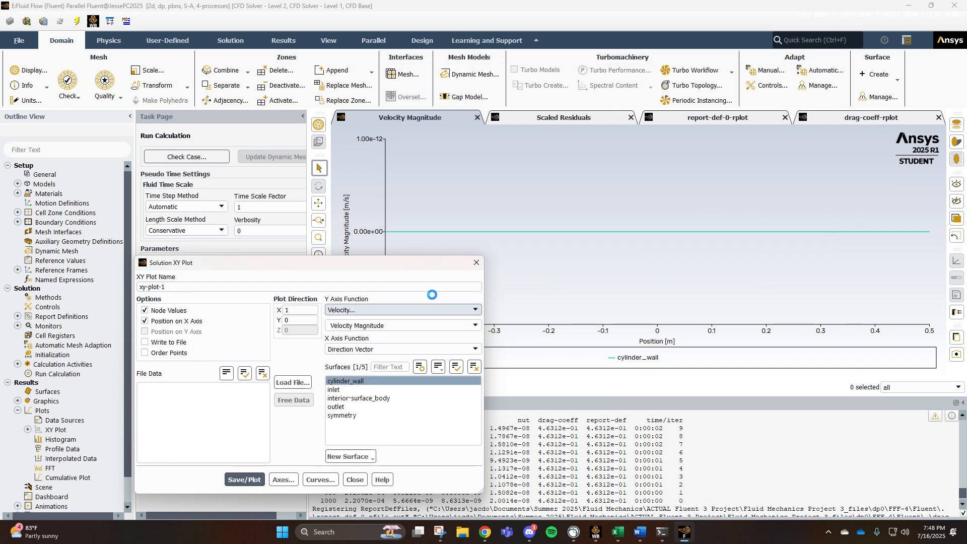
# - Change the XY plot's Y axis function to Pressure Coefficient on cylinder_wall, replot it and uncover the graph
pyautogui.moveTo(382, 273); pyautogui.dragTo(328, 231)
pyautogui.click(342, 268)
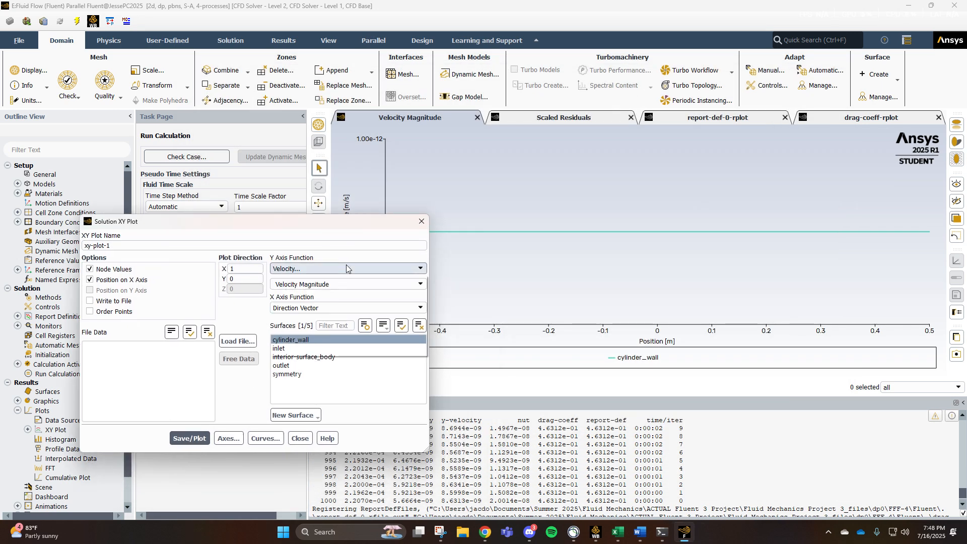
pyautogui.click(295, 278)
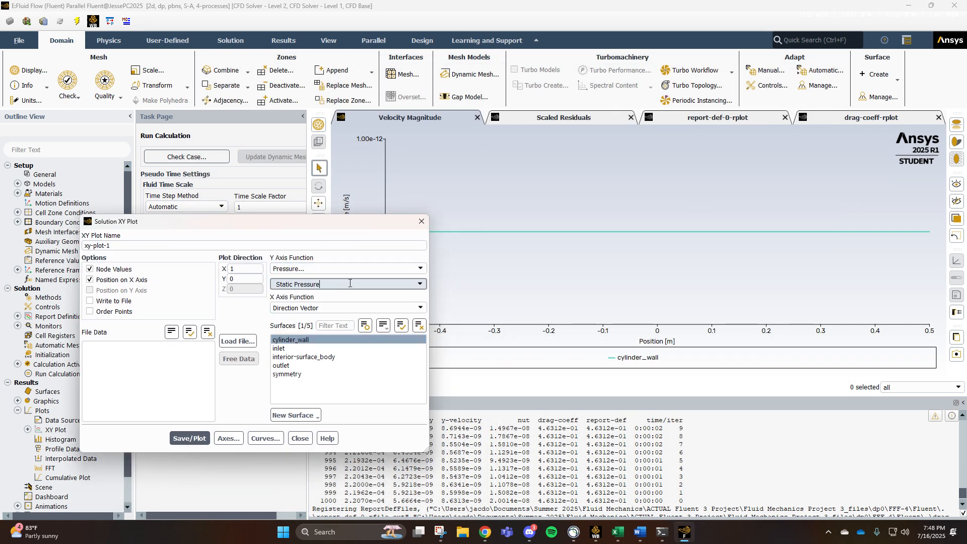
pyautogui.click(418, 284)
pyautogui.click(322, 301)
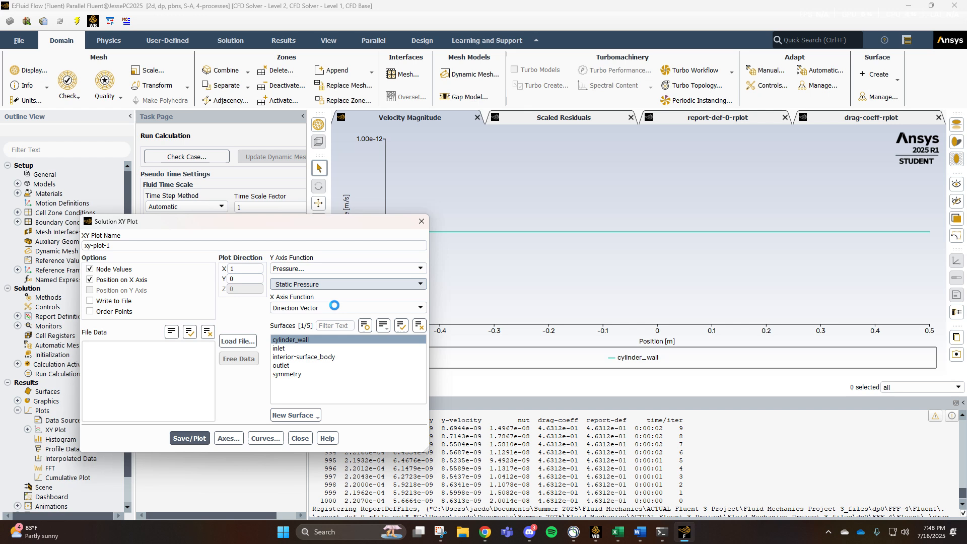
pyautogui.click(189, 438)
pyautogui.moveTo(311, 218); pyautogui.dragTo(210, 225)
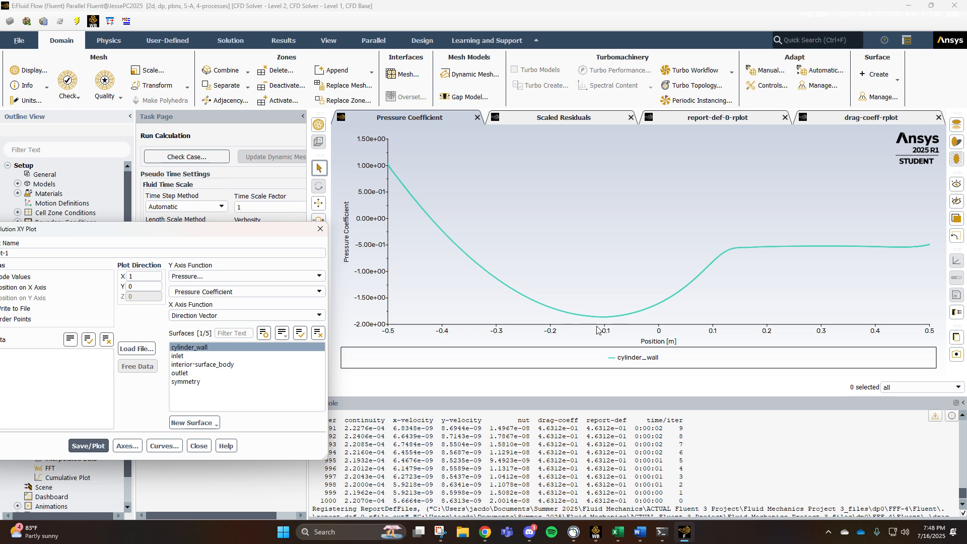
# - Inspect points along the cylinder_wall pressure coefficient curve and close the XY plot settings
pyautogui.moveTo(916, 248)
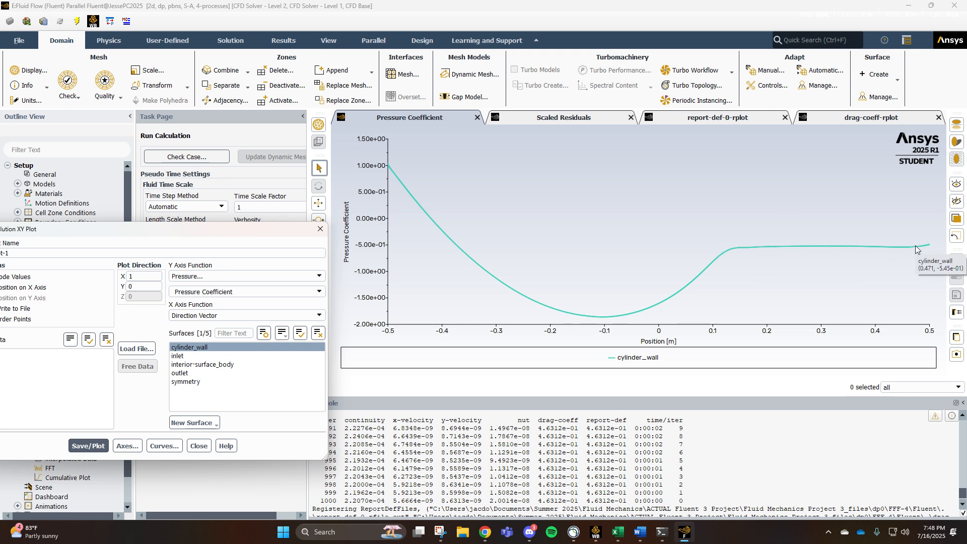
pyautogui.moveTo(819, 251)
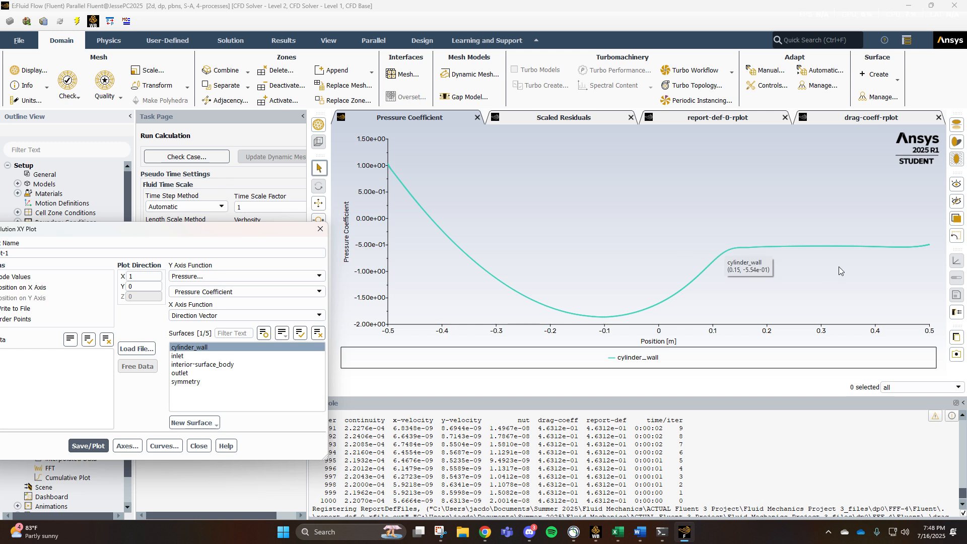
pyautogui.moveTo(797, 238)
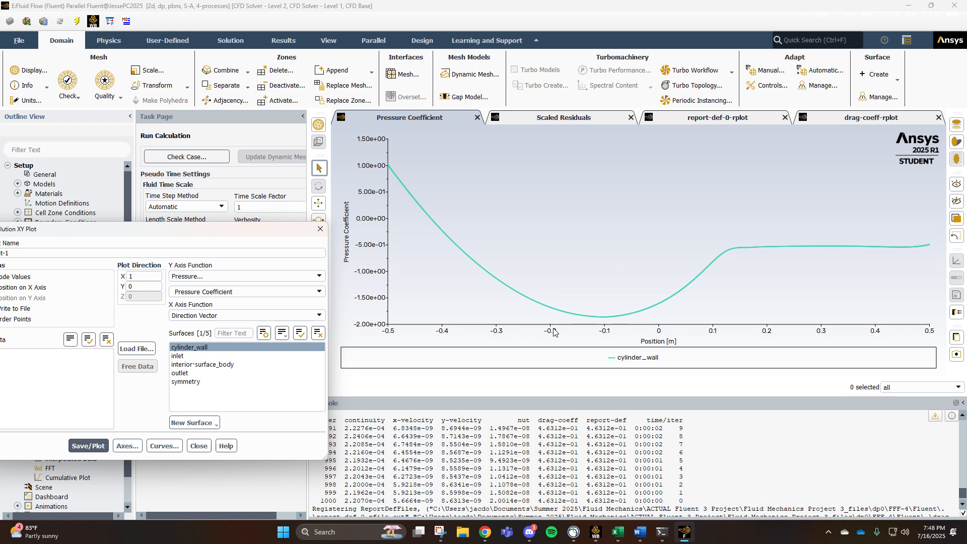
pyautogui.click(320, 228)
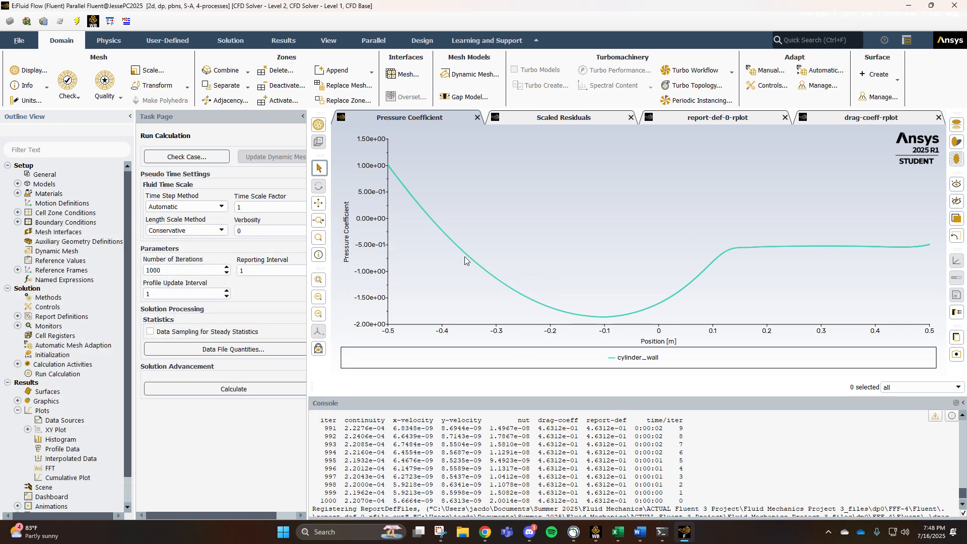
# - Exit Fluent, keeping the option to use the settings changes
pyautogui.click(950, 7)
pyautogui.click(486, 281)
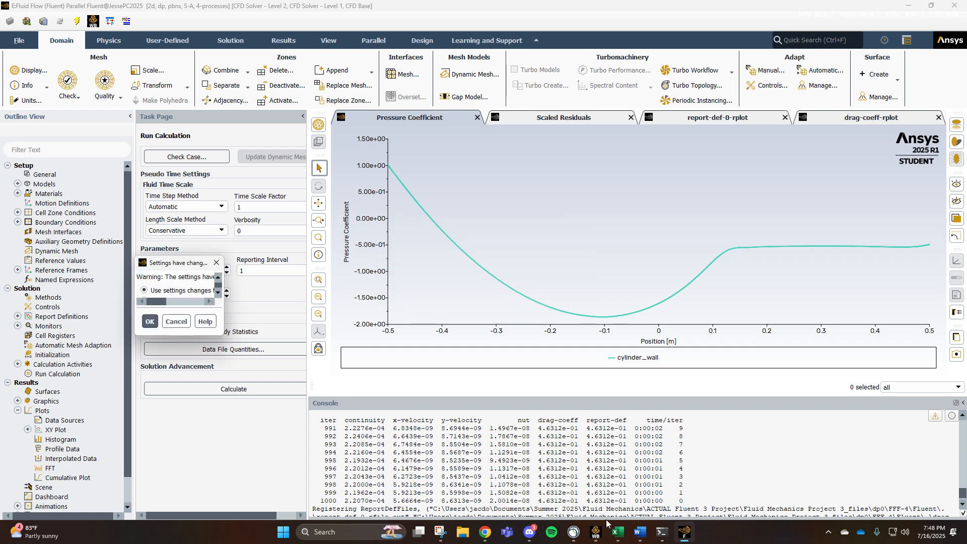
pyautogui.press('Return')
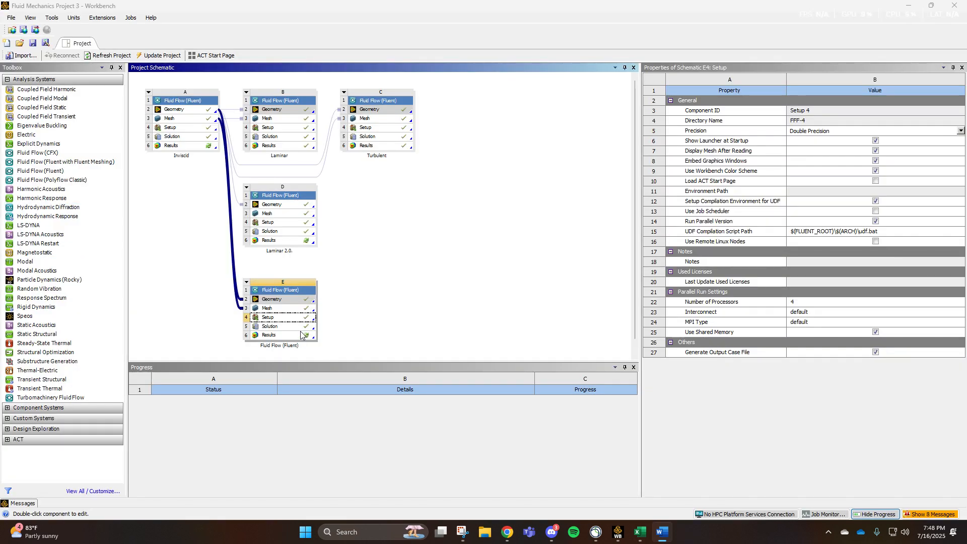
# - Open the Results of the new turbulent Fluid Flow system E in CFD-Post
pyautogui.click(301, 334)
pyautogui.rightClick(302, 334)
pyautogui.click(323, 335)
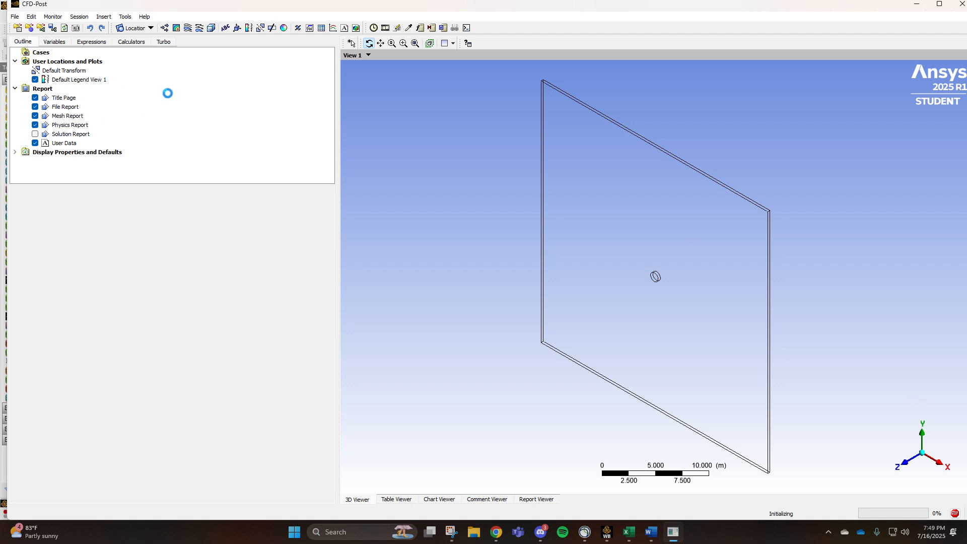
# - Maximize CFD-Post, then hide Streamline 1 and display the Velocity Contour around the cylinder
pyautogui.moveTo(940, 5)
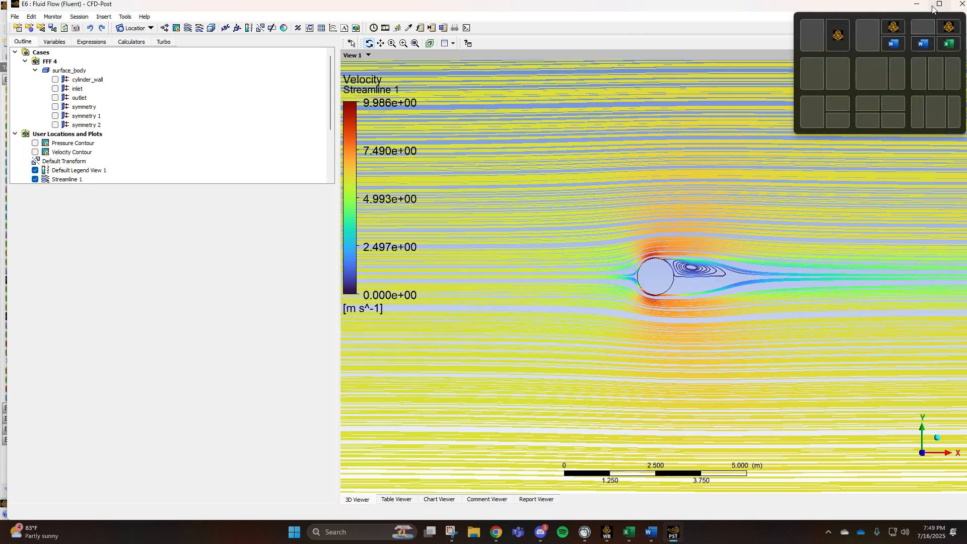
pyautogui.click(934, 7)
pyautogui.click(28, 180)
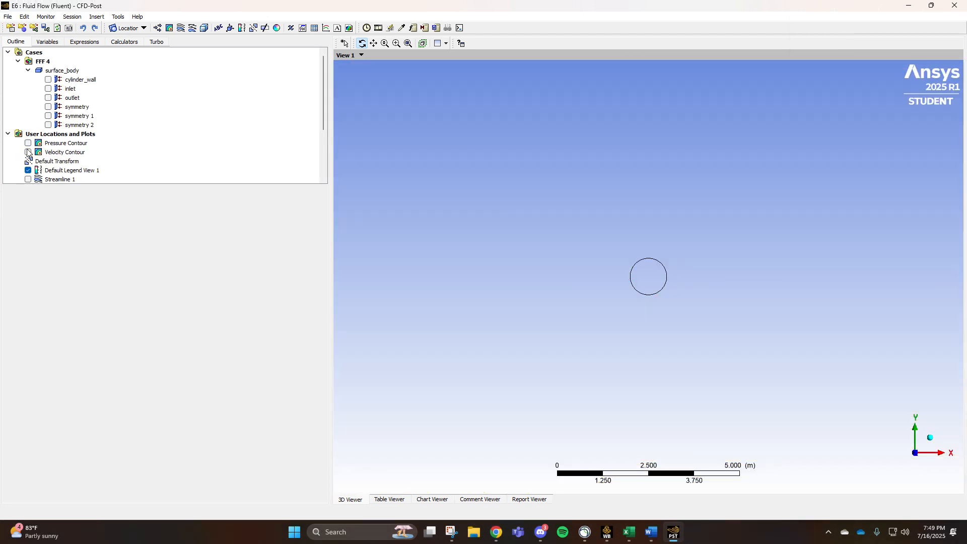
pyautogui.click(28, 152)
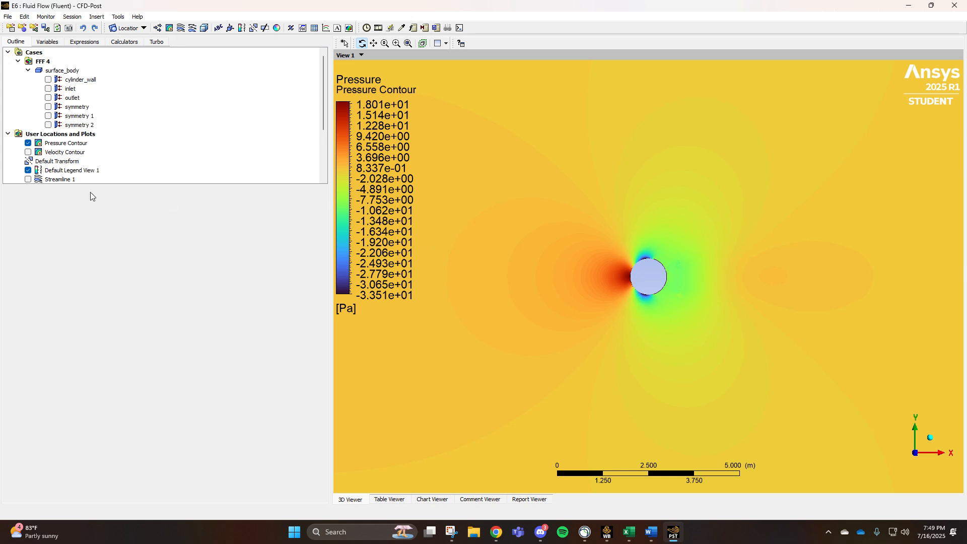
# - Switch to the Word report, compare the laminar and turbulent pressure and velocity contours, and return to CFD-Post
pyautogui.hotkey('alt', 'Tab')
pyautogui.click(938, 91)
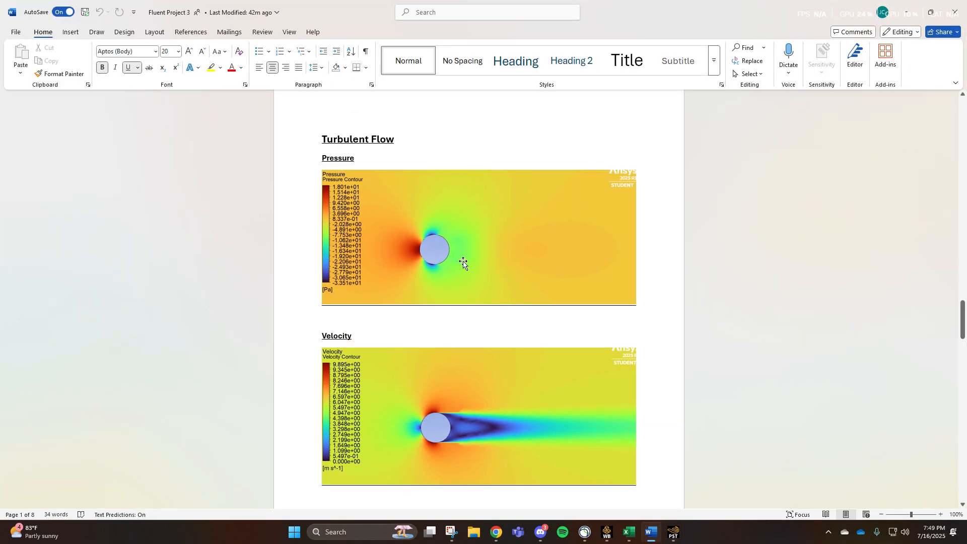
pyautogui.scroll(15, 452, 246)
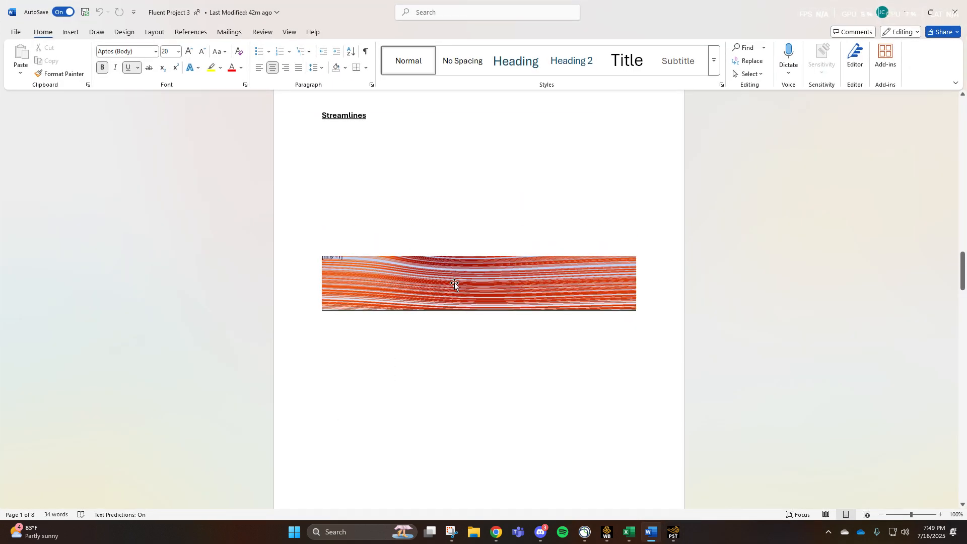
pyautogui.scroll(7, 461, 295)
pyautogui.scroll(-2, 418, 244)
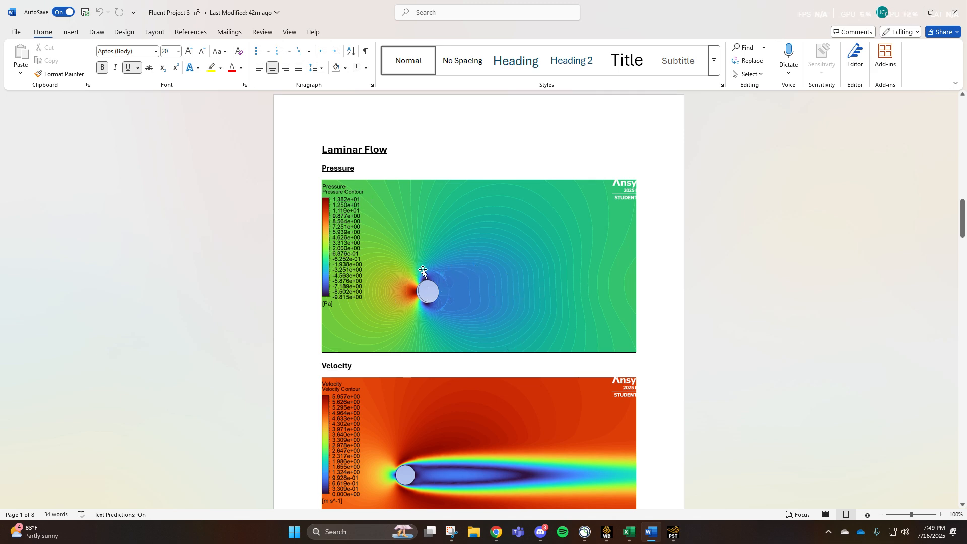
pyautogui.scroll(-13, 498, 282)
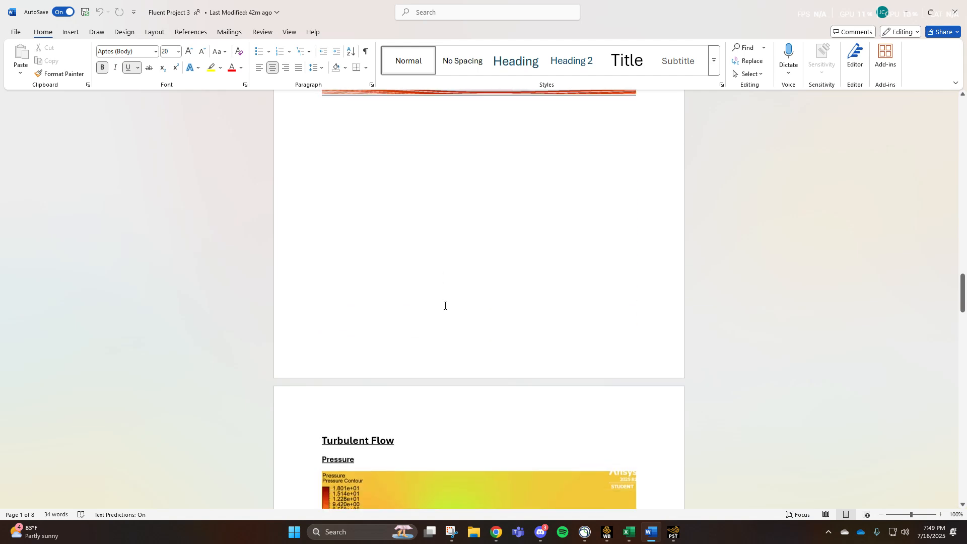
pyautogui.scroll(15, 488, 331)
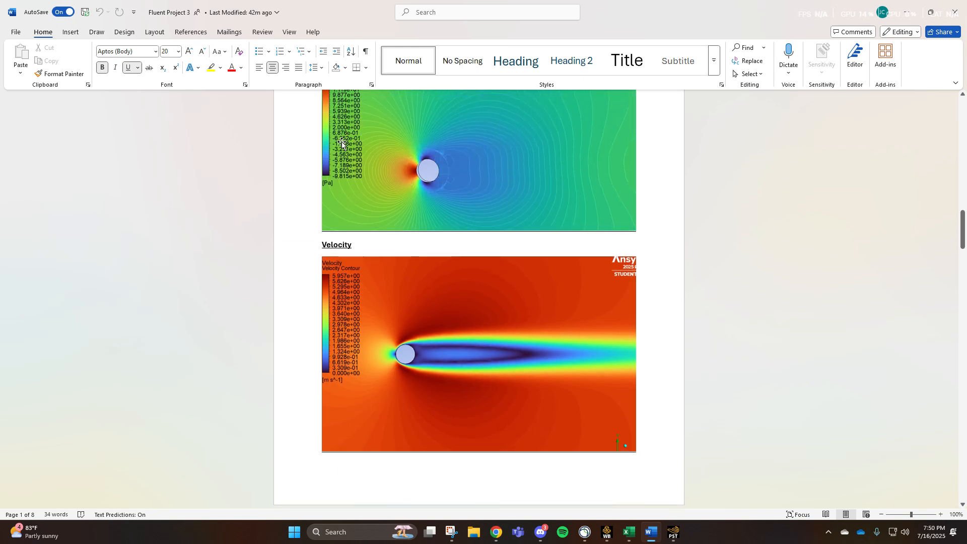
pyautogui.scroll(-13, 449, 295)
pyautogui.scroll(-1, 446, 304)
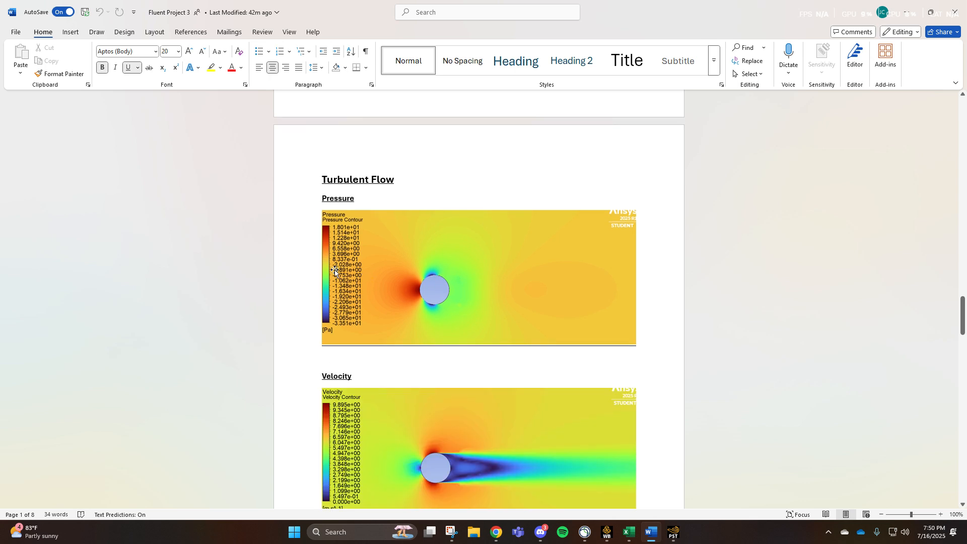
pyautogui.scroll(4, 483, 270)
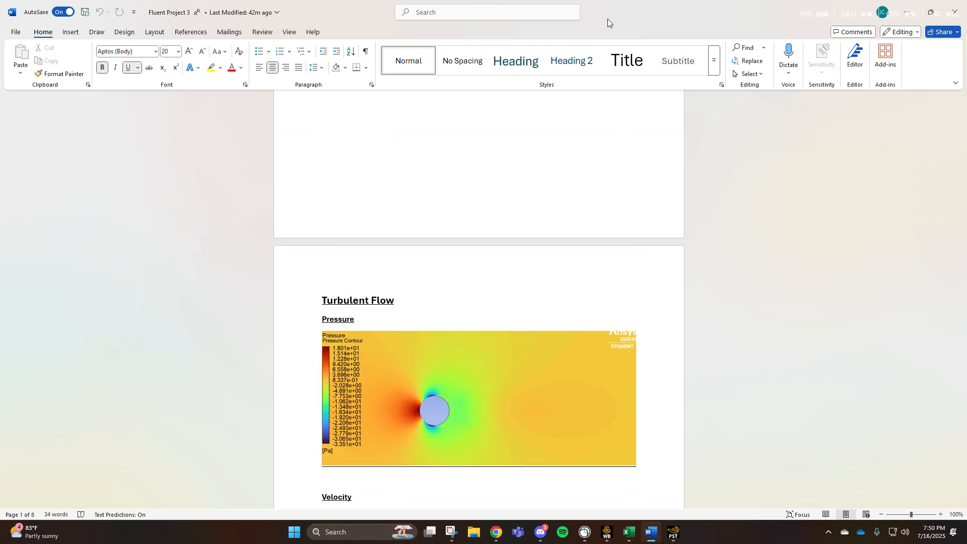
pyautogui.click(907, 12)
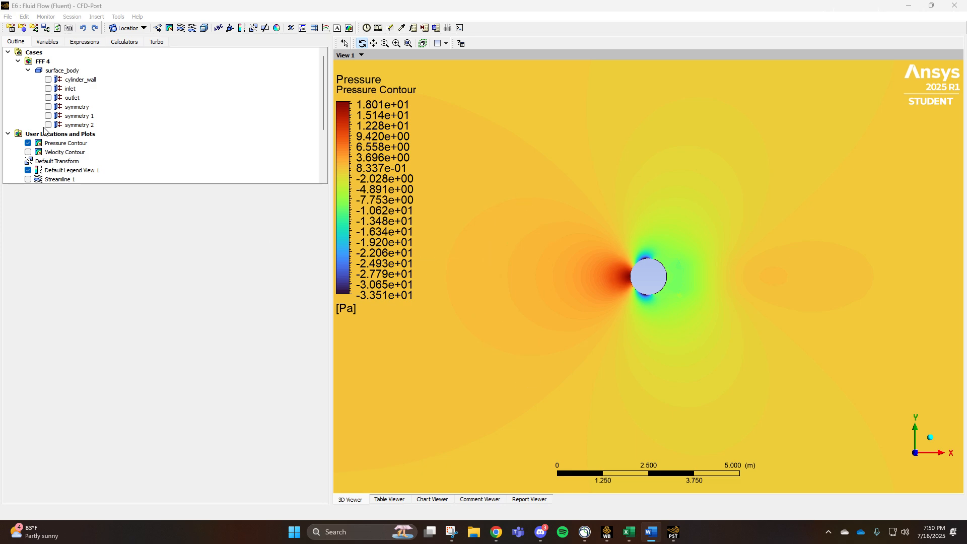
# - Hide the Pressure Contour and display Streamline 1, focusing on the recirculation behind the cylinder
pyautogui.click(28, 143)
pyautogui.click(28, 179)
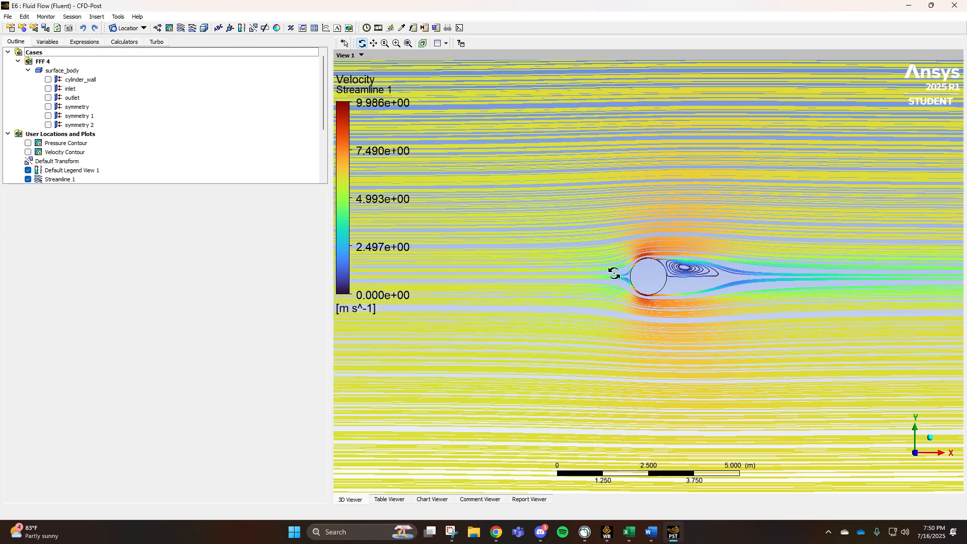
pyautogui.scroll(-1, 733, 286)
pyautogui.scroll(3, 733, 285)
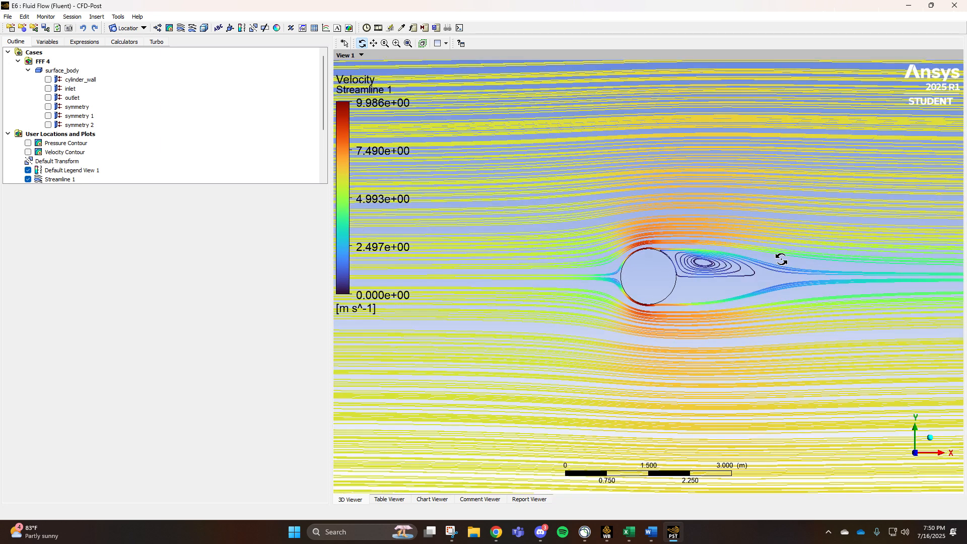
pyautogui.click(503, 539)
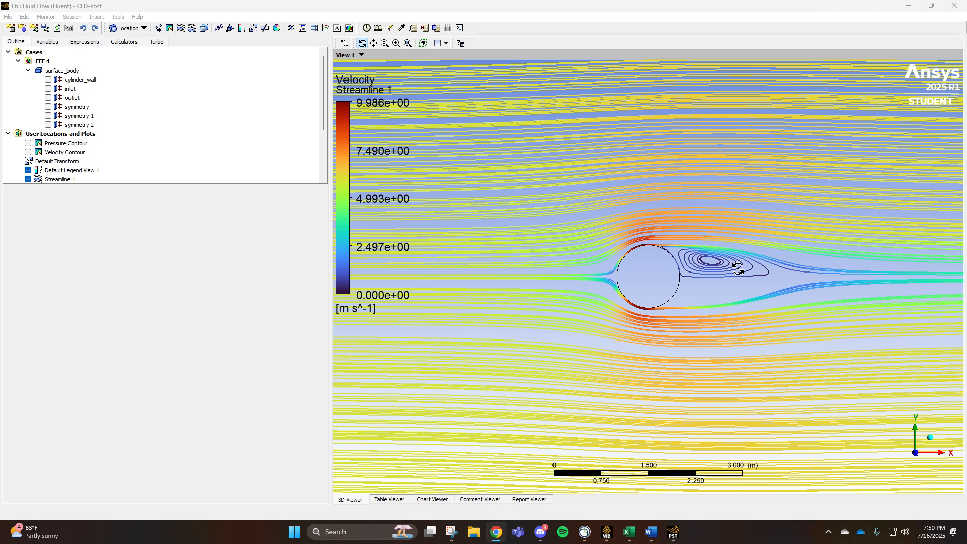
pyautogui.scroll(1, 796, 292)
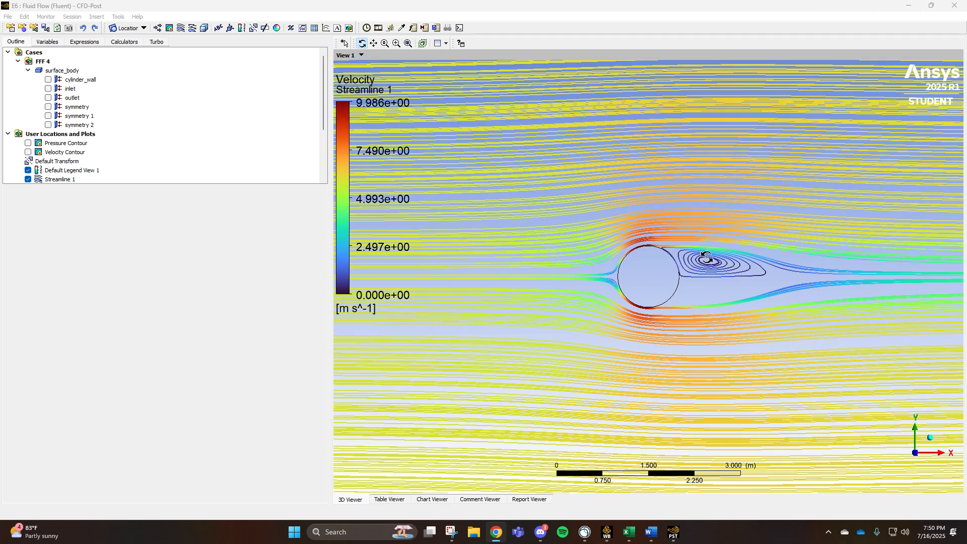
pyautogui.scroll(-1, 711, 256)
# - Compare the displayed streamlines with the laminar and turbulent Streamlines plots in the Word report and return to CFD-Post
pyautogui.click(652, 532)
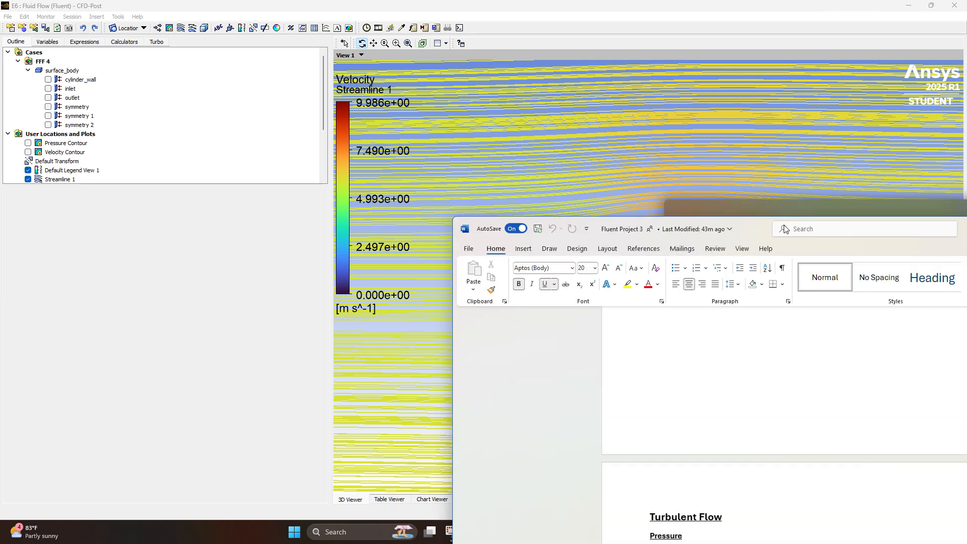
pyautogui.click(842, 111)
pyautogui.scroll(-15, 526, 380)
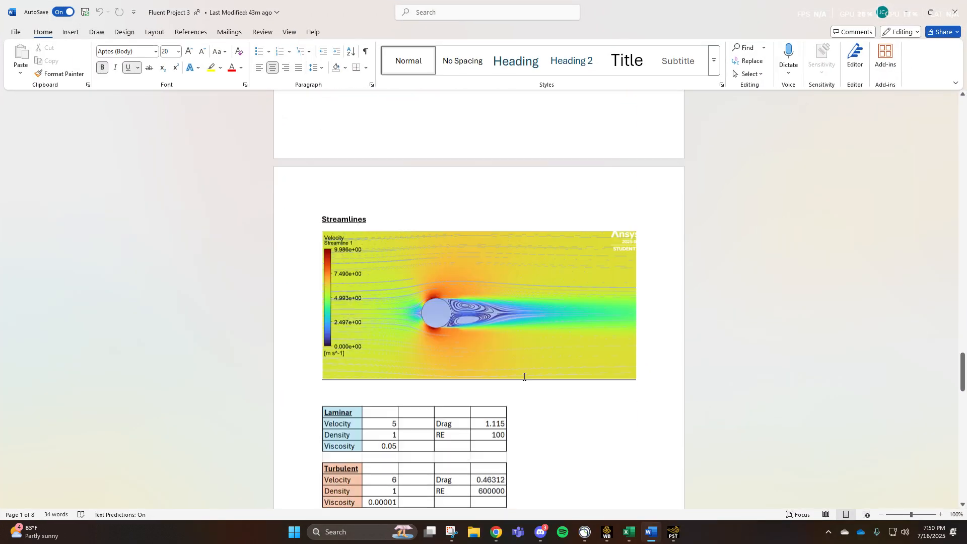
pyautogui.scroll(15, 526, 380)
pyautogui.scroll(-5, 470, 424)
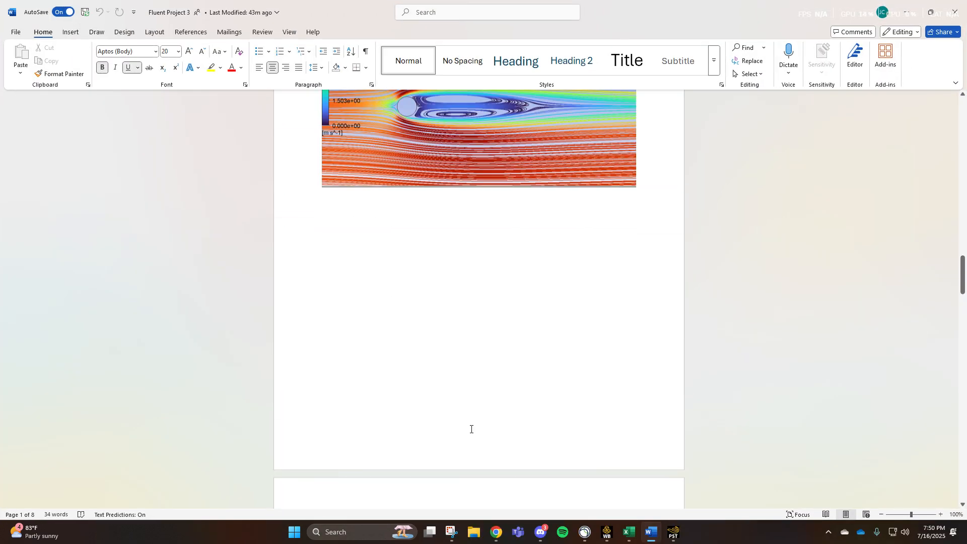
pyautogui.moveTo(639, 4); pyautogui.dragTo(966, 4)
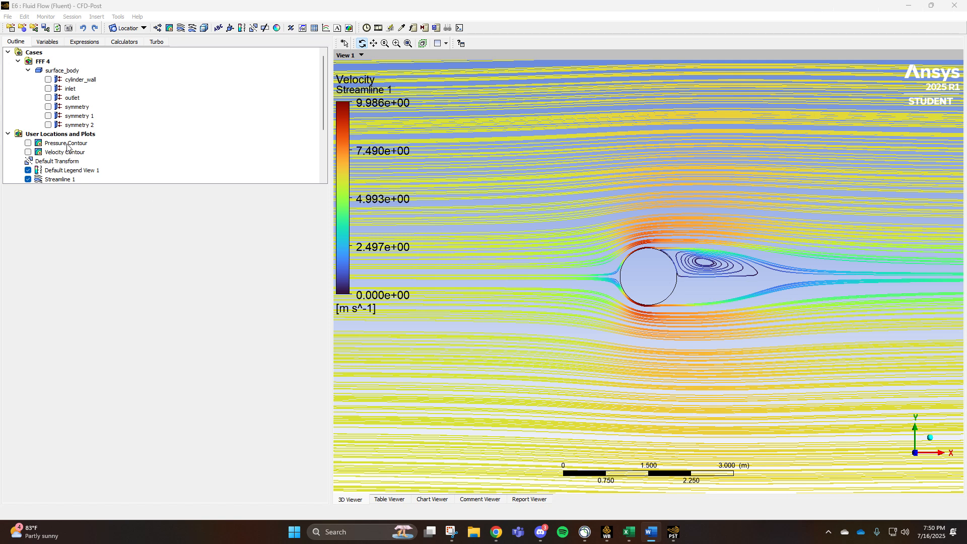
# - Open the details of Streamline 1 and examine its number of points
pyautogui.click(47, 203)
pyautogui.click(46, 180)
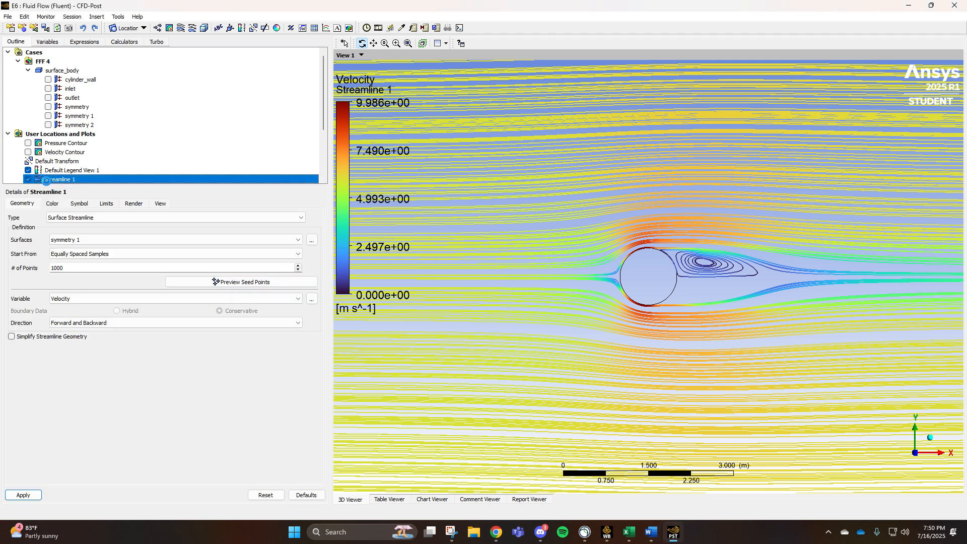
pyautogui.click(78, 272)
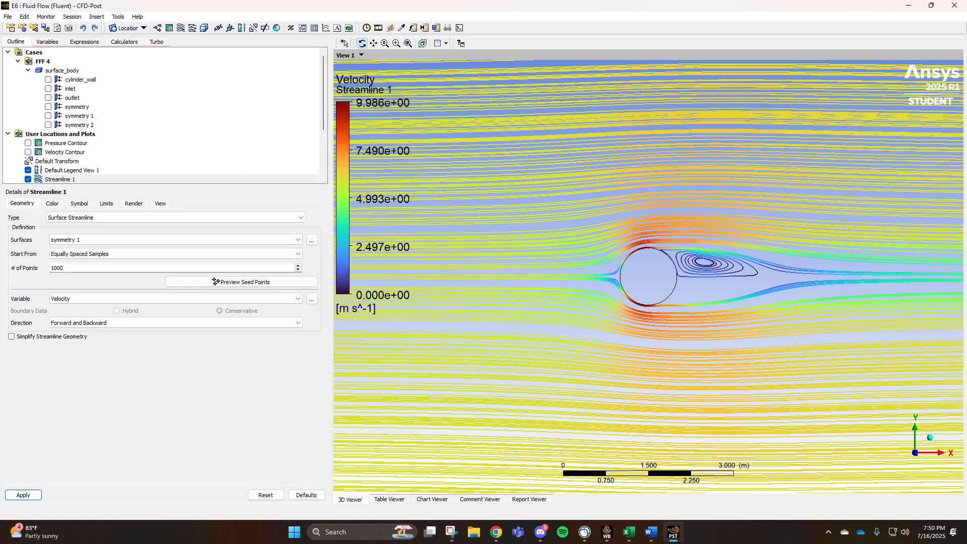
# - Check the laminar Streamlines plot in the Word report, then close CFD-Post
pyautogui.moveTo(966, 159); pyautogui.dragTo(461, 81)
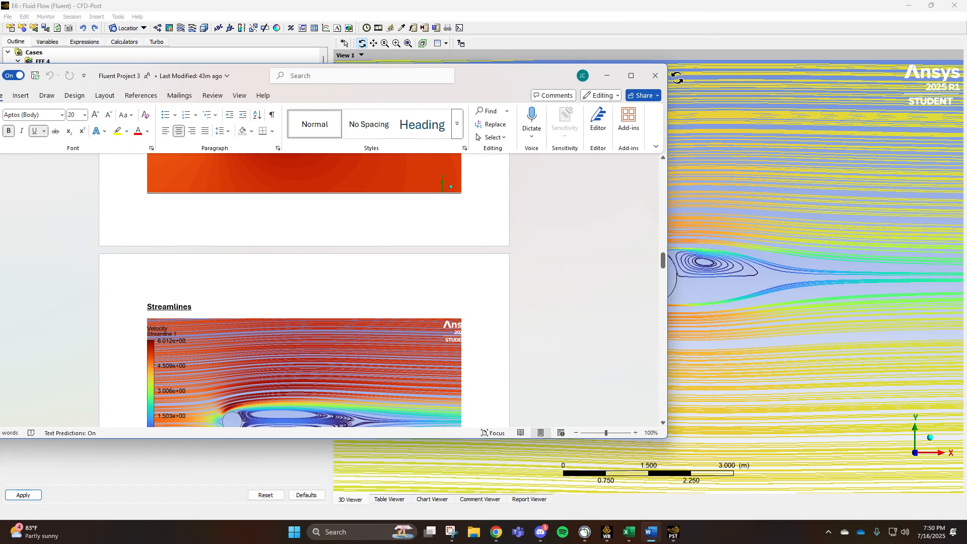
pyautogui.click(631, 78)
pyautogui.scroll(-1, 502, 335)
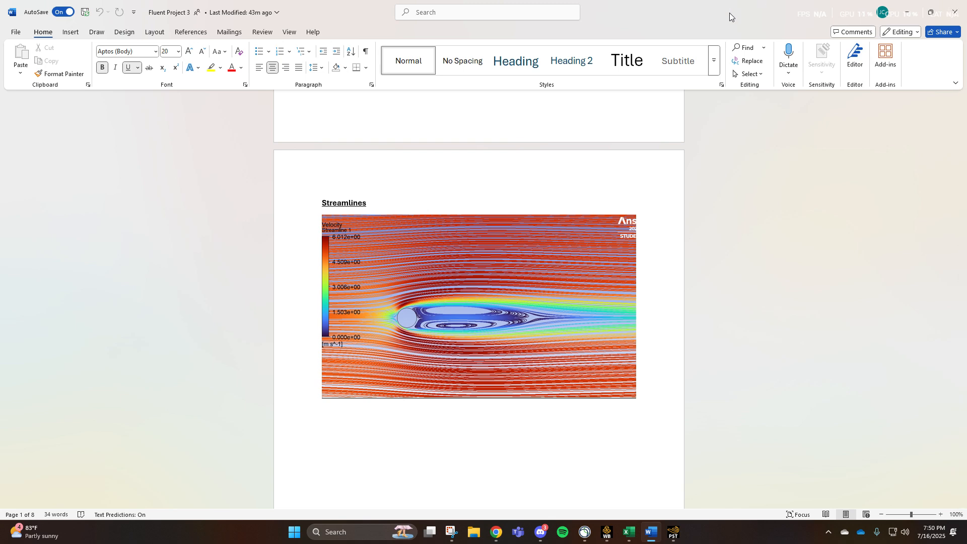
pyautogui.click(955, 11)
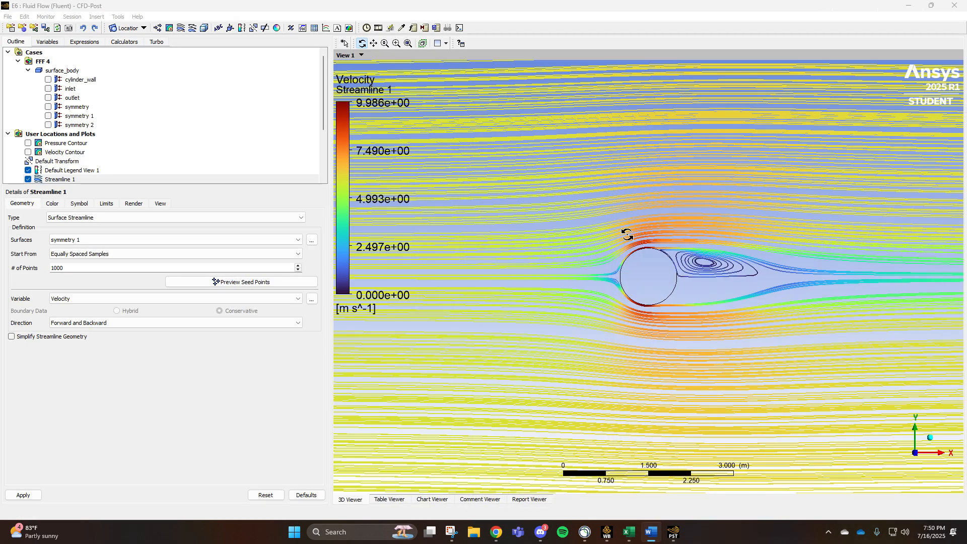
pyautogui.click(952, 5)
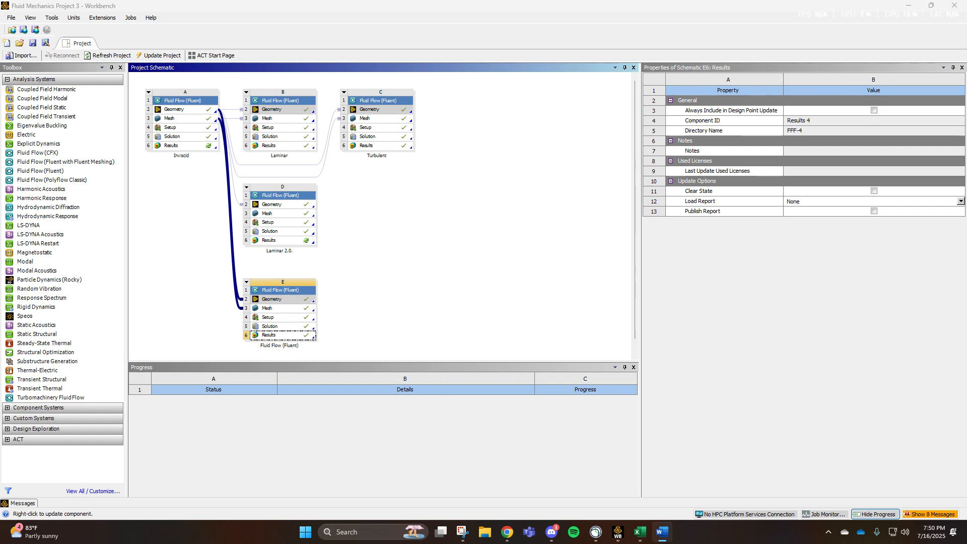
# - Review the report's laminar, turbulent and inviscid drag tables and its velocity and pressure coefficient charts
pyautogui.moveTo(1, 105); pyautogui.dragTo(264, 101)
pyautogui.click(645, 94)
pyautogui.scroll(3, 395, 352)
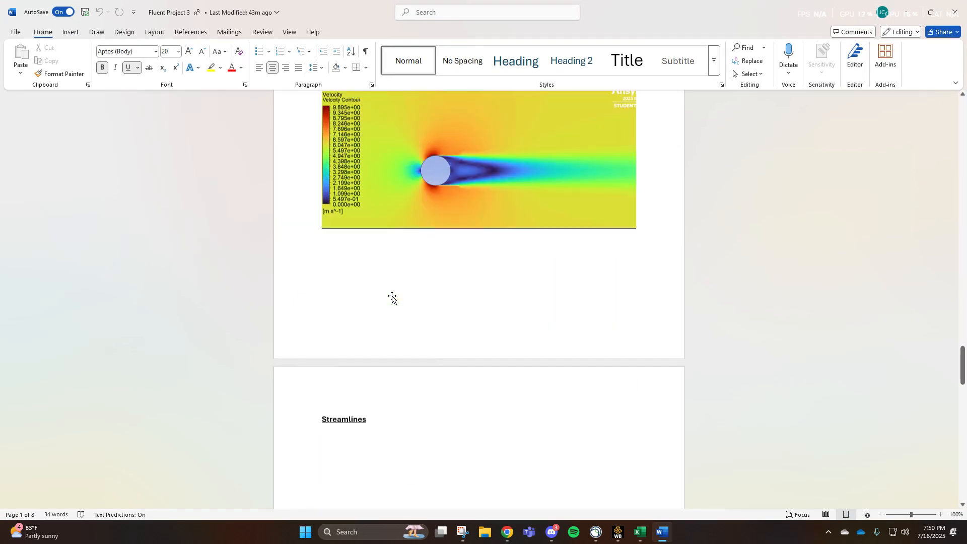
pyautogui.scroll(-4, 392, 298)
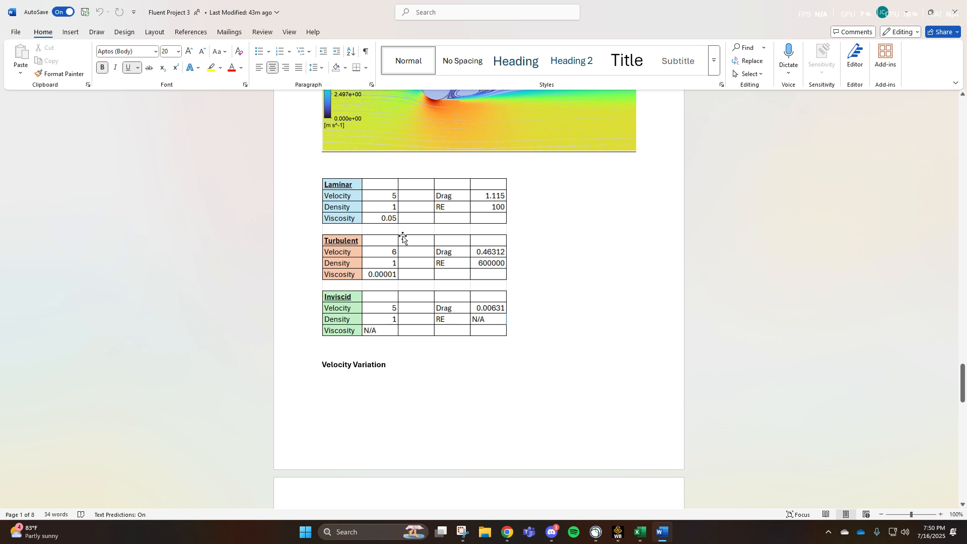
pyautogui.scroll(-6, 482, 293)
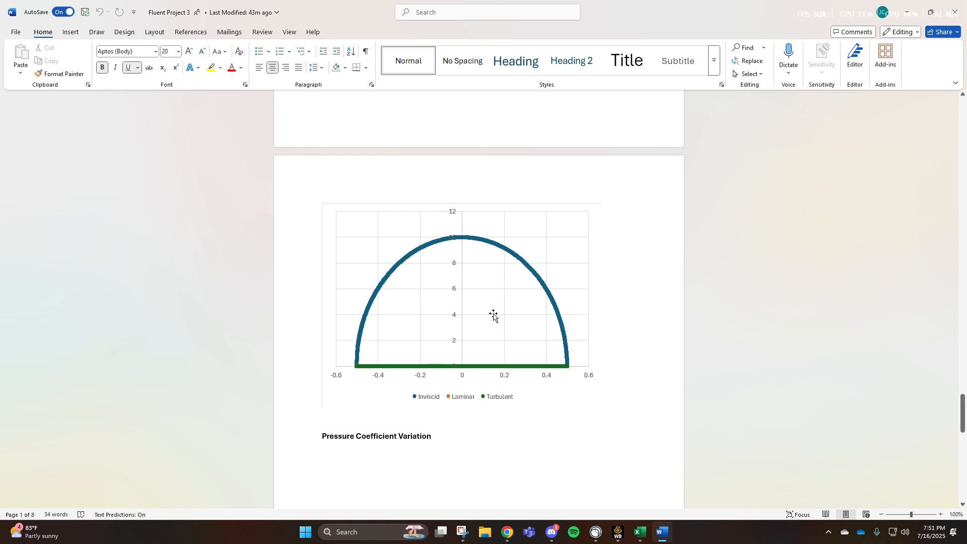
pyautogui.scroll(-6, 449, 265)
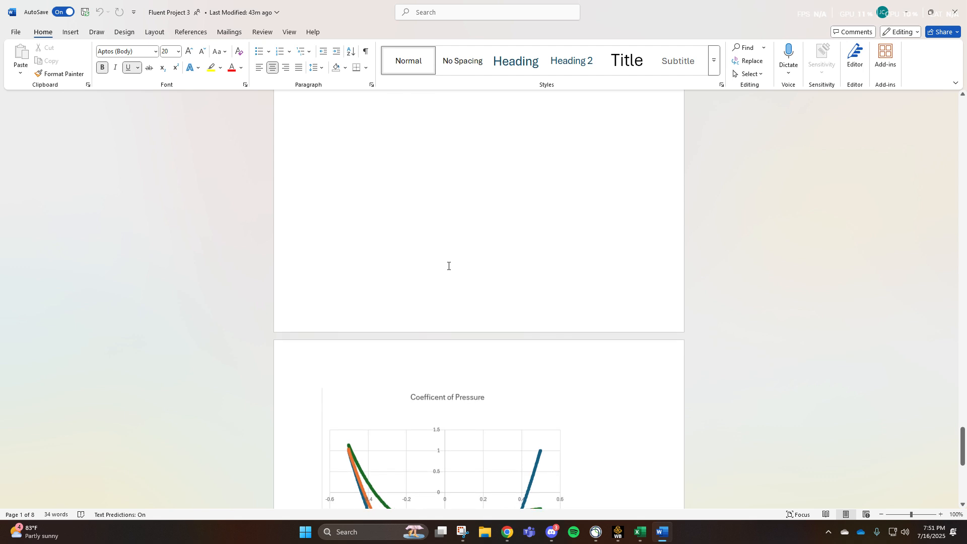
# - Insert blank lines above the Velocity Variation heading to move it onto the same page as its chart
pyautogui.click(355, 333)
pyautogui.scroll(6, 386, 284)
pyautogui.click(362, 207)
pyautogui.scroll(4, 362, 207)
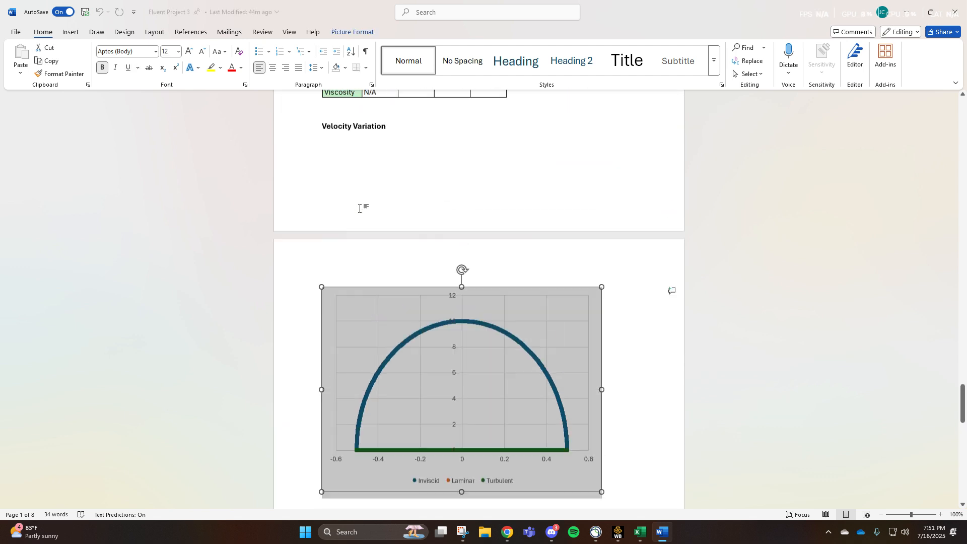
pyautogui.click(323, 204)
pyautogui.press('Return')
pyautogui.press('Return')
pyautogui.press('Return')
pyautogui.press('Return')
pyautogui.press('Return')
pyautogui.press('Return')
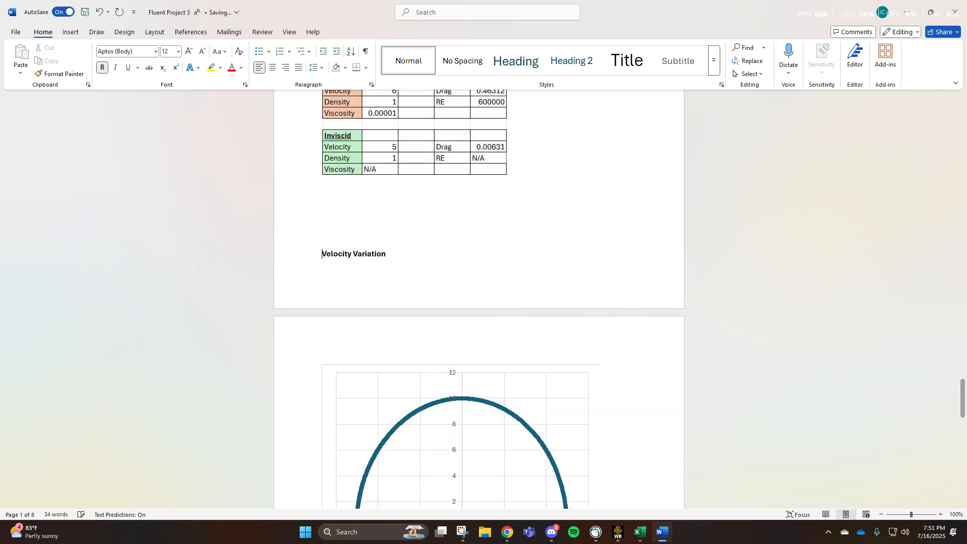
# - Scale down the Coefficient of Pressure chart proportionally
pyautogui.scroll(-10, 405, 311)
pyautogui.click(546, 441)
pyautogui.scroll(-1, 546, 440)
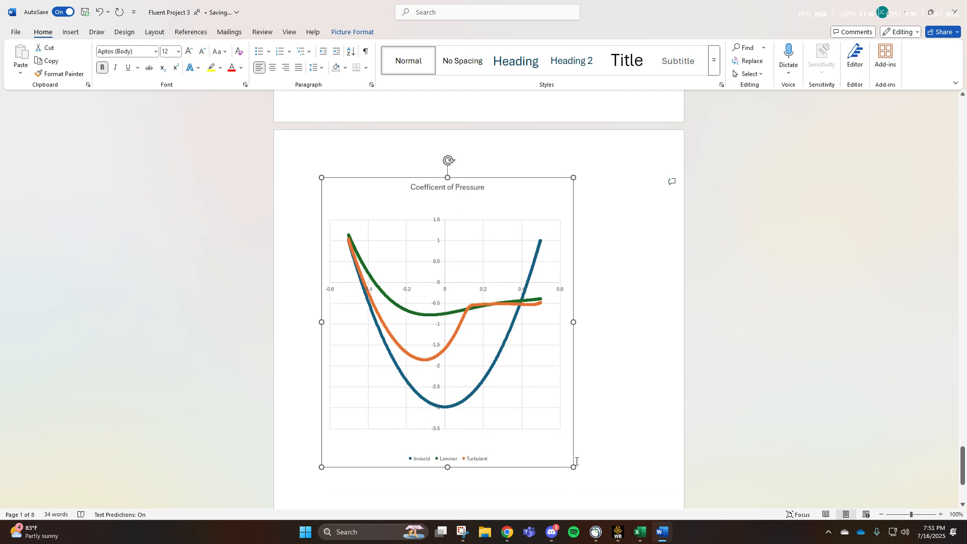
pyautogui.moveTo(526, 428); pyautogui.dragTo(474, 352)
pyautogui.hotkey('ctrl', 'z')
# - Insert blank lines above the Pressure Coefficient Variation heading to place it directly over its chart on the next page
pyautogui.scroll(5, 324, 188)
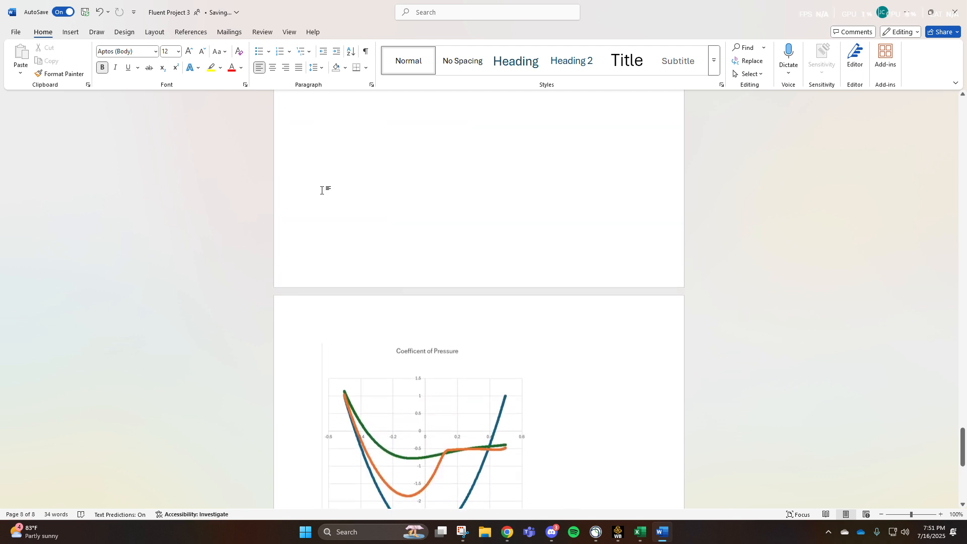
pyautogui.click(311, 174)
pyautogui.press('Left')
pyautogui.press('Return')
pyautogui.press('Return')
pyautogui.press('Return')
pyautogui.press('Return')
pyautogui.press('Return')
pyautogui.press('Return')
pyautogui.press('Return')
pyautogui.press('Return')
pyautogui.press('Return')
pyautogui.press('Return')
pyautogui.press('Return')
pyautogui.press('Return')
pyautogui.press('Return')
pyautogui.press('Return')
pyautogui.press('Return')
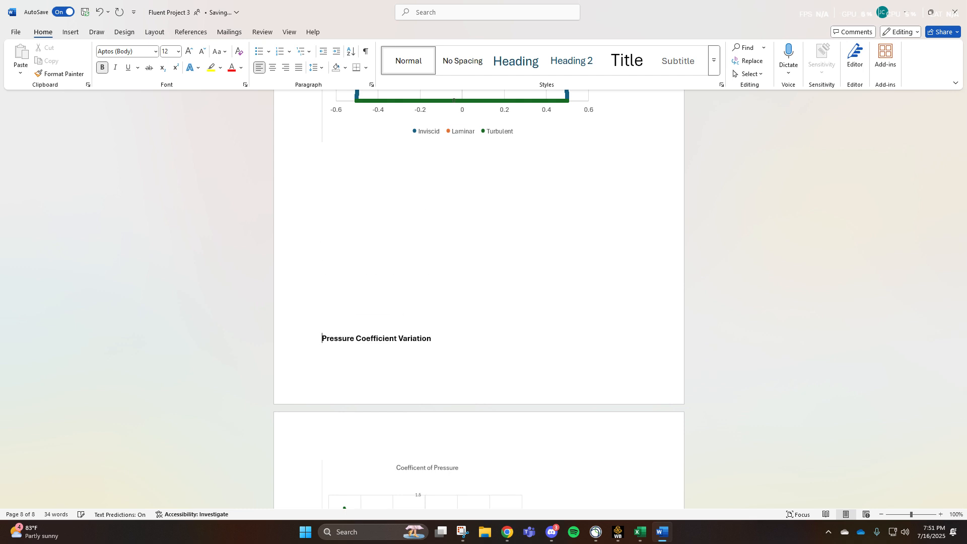
pyautogui.scroll(-7, 380, 213)
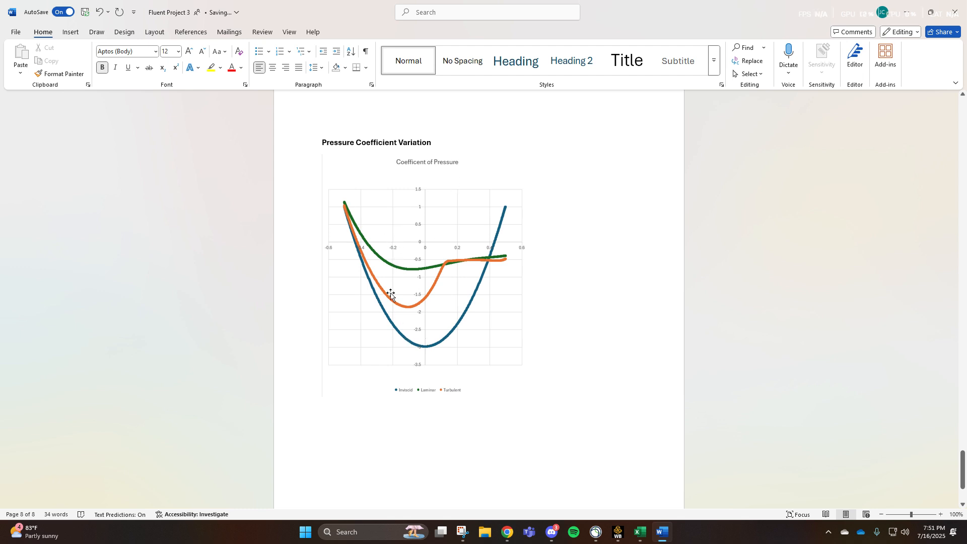
# - Review the pressure coefficient and velocity variation charts in the report, then switch to the Workbench project
pyautogui.scroll(2, 415, 347)
pyautogui.scroll(-2, 416, 346)
pyautogui.scroll(5, 444, 337)
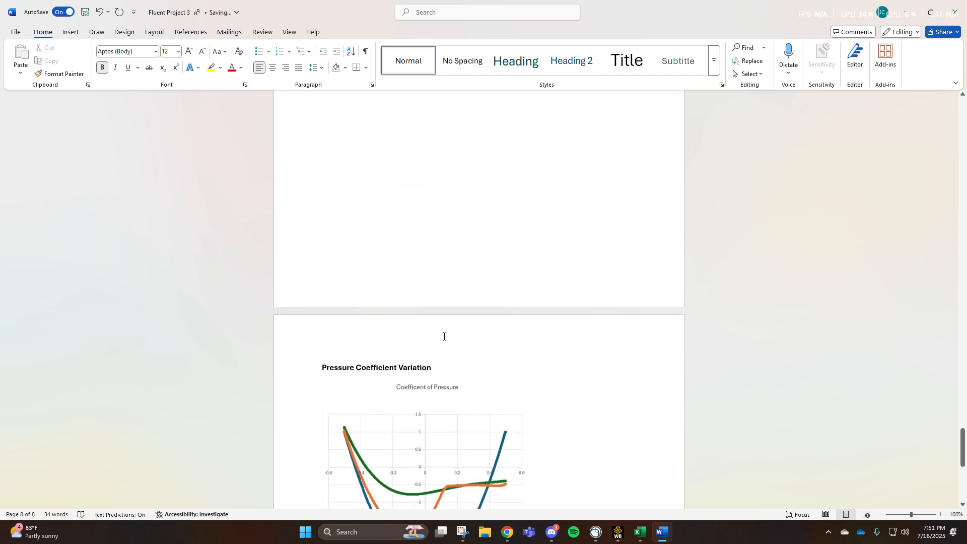
pyautogui.scroll(7, 444, 337)
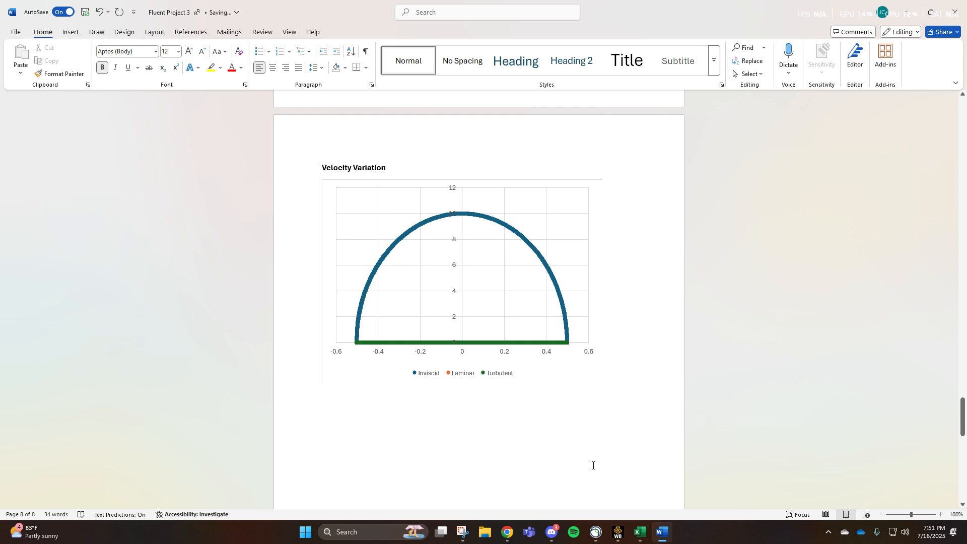
pyautogui.scroll(-3, 593, 466)
pyautogui.click(618, 532)
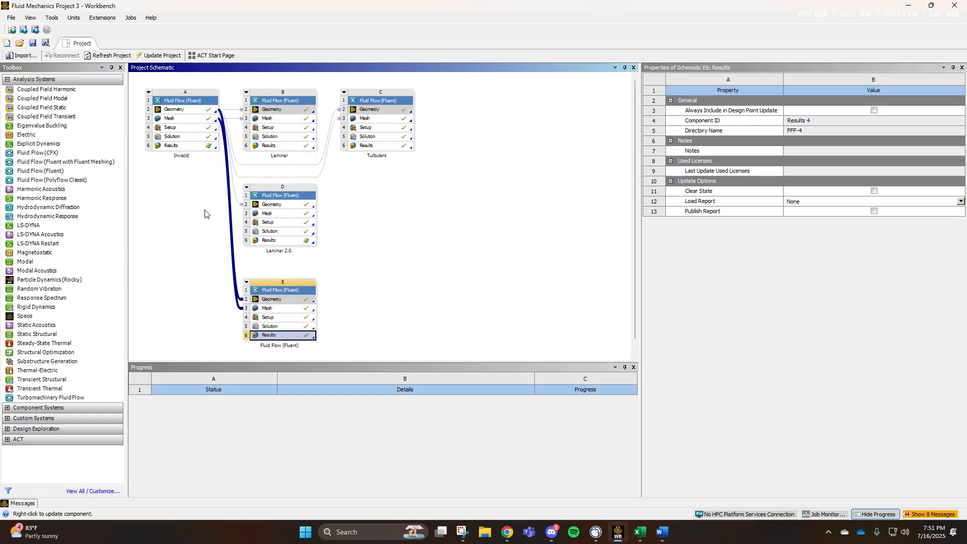